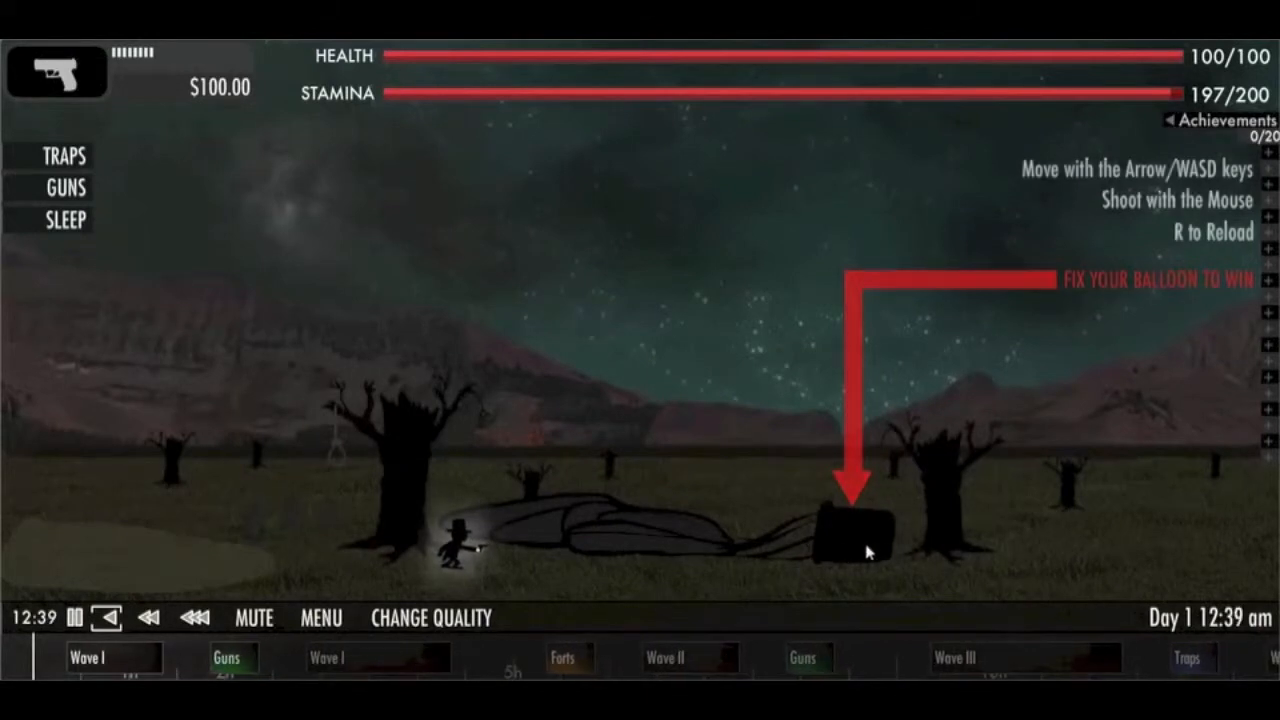
- Walk right to the balloon basket and begin repairing it, firing at the first creature
key(d)
key(d)
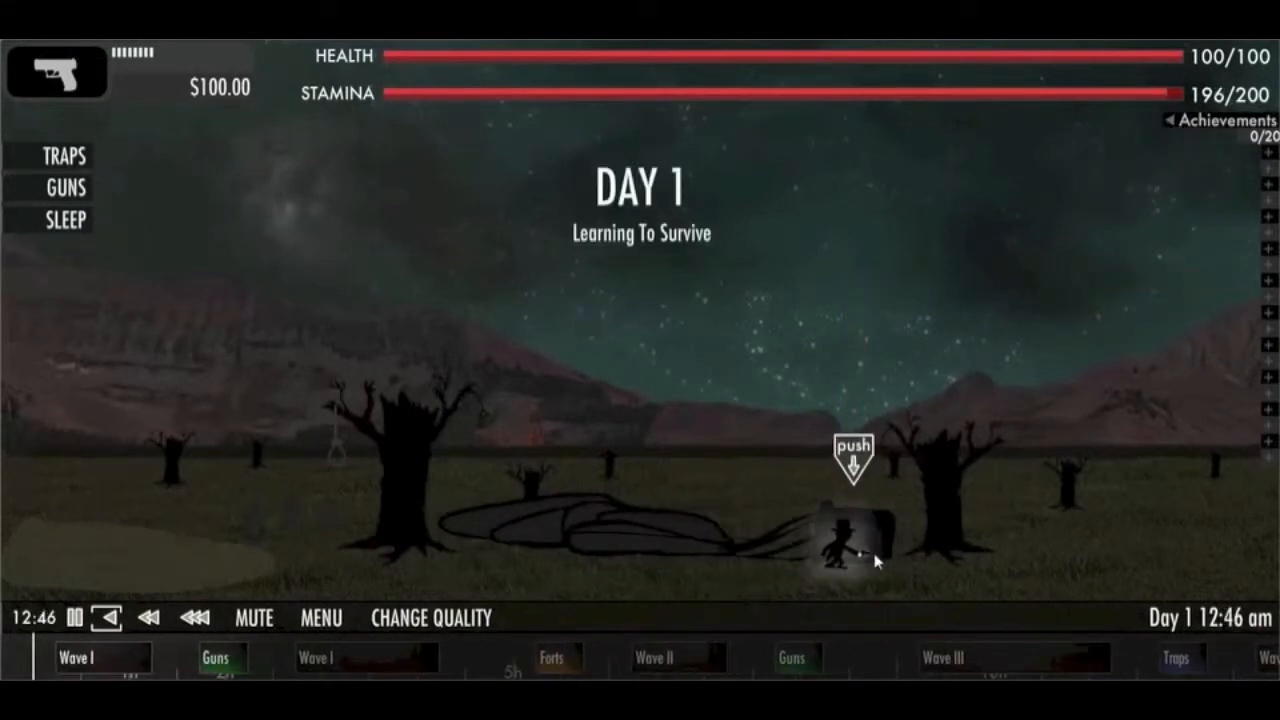
click(874, 553)
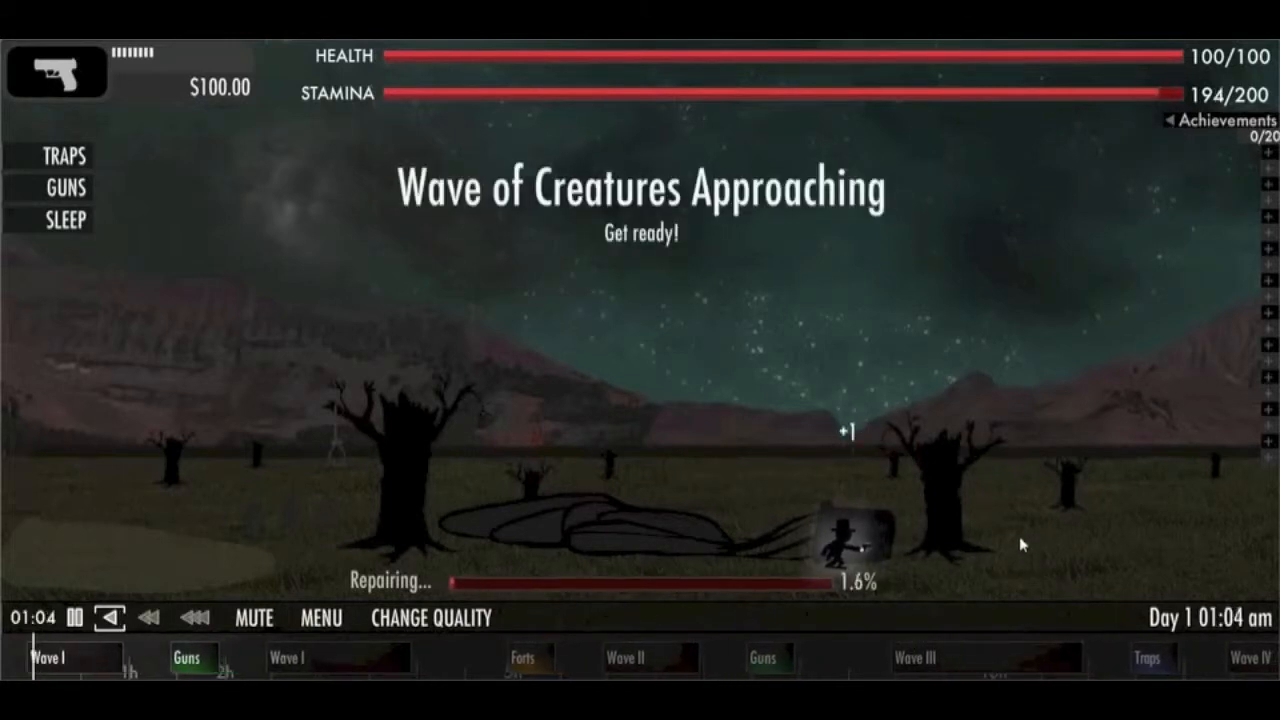
click(1052, 548)
click(1068, 560)
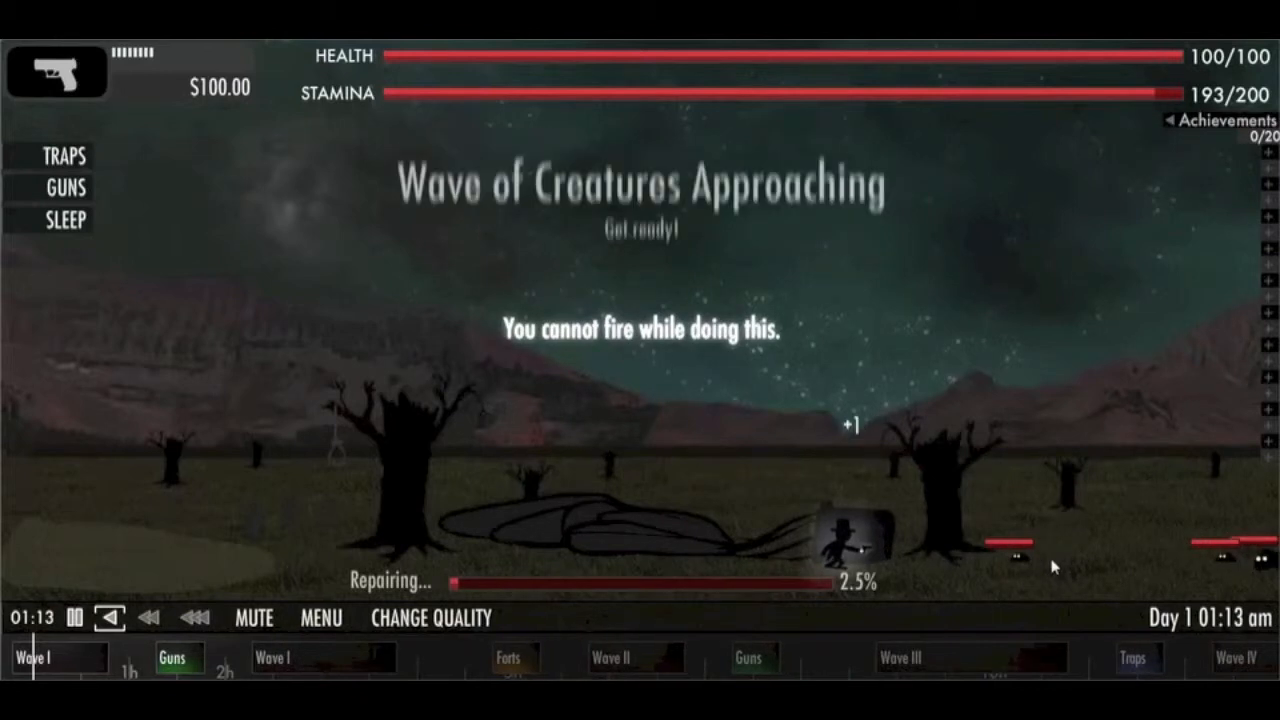
- Leave the basket and shoot down the first creature wave coming from the right
click(1005, 576)
key(a)
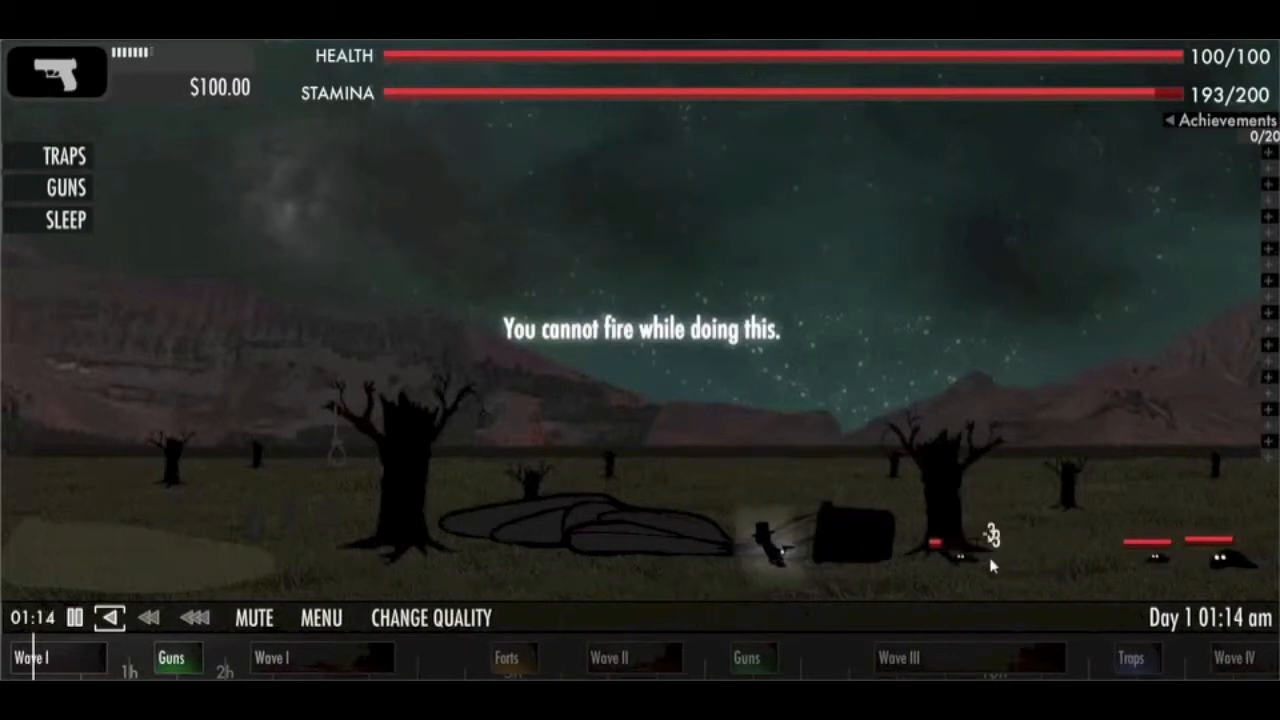
click(965, 562)
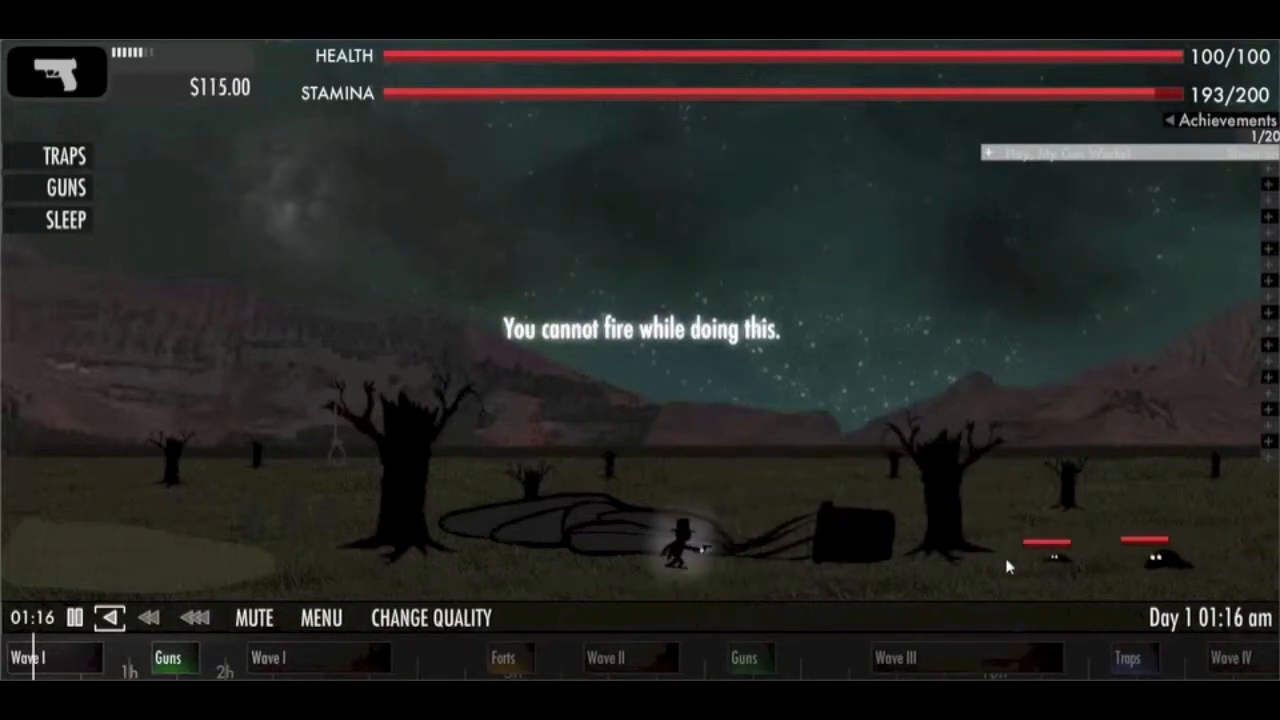
click(1010, 562)
click(1030, 562)
click(1030, 567)
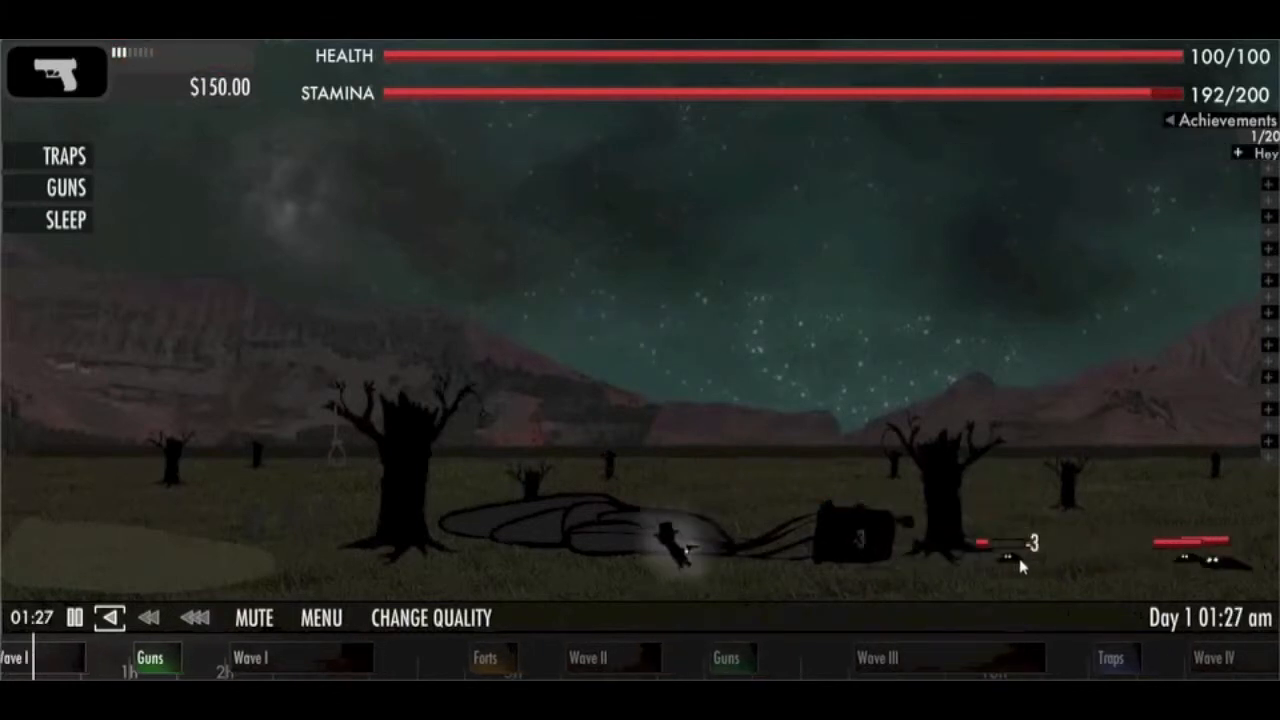
key(a)
click(1075, 560)
key(d)
click(1088, 564)
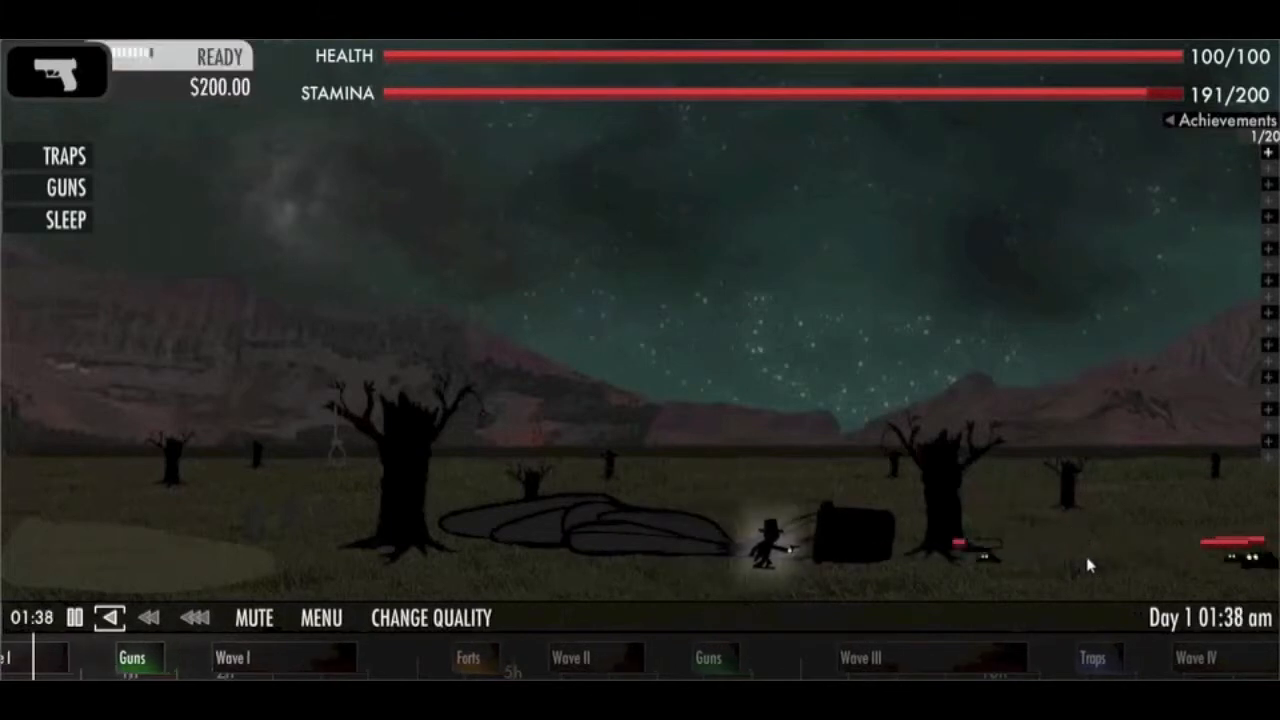
click(1110, 565)
click(1112, 565)
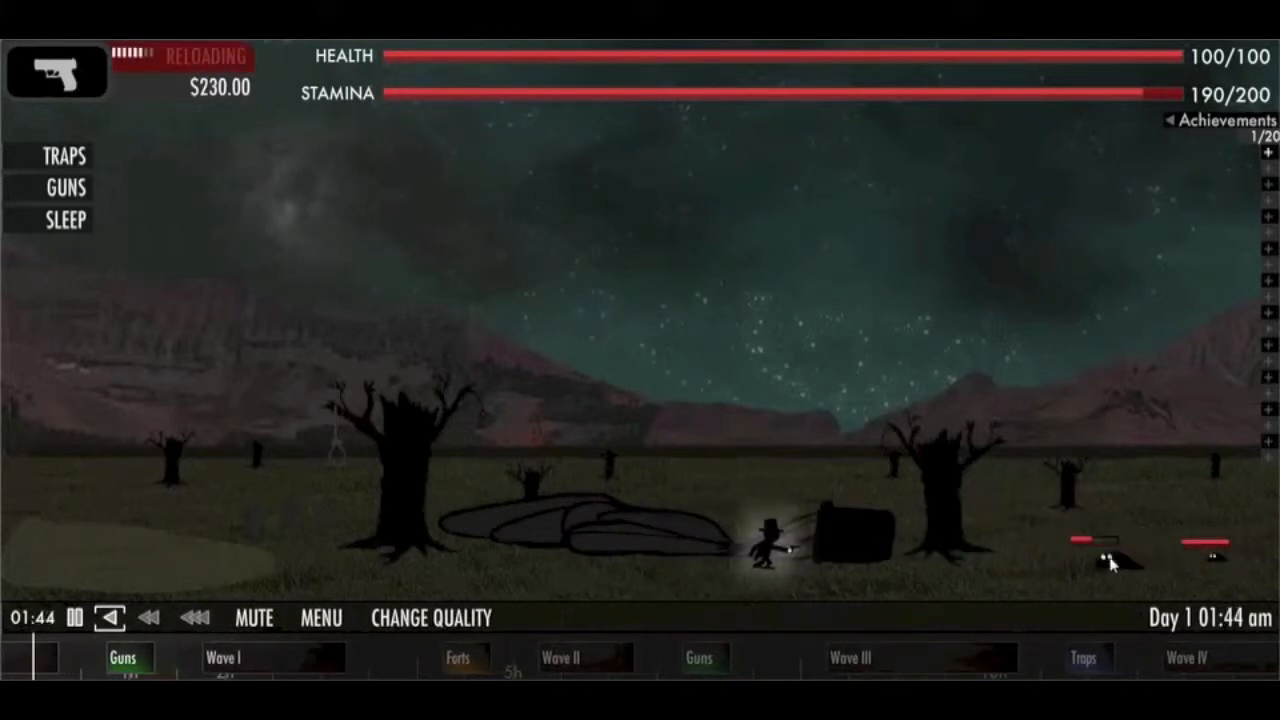
click(1112, 565)
- Walk back to the basket and resume repairing the balloon
key(d)
key(e)
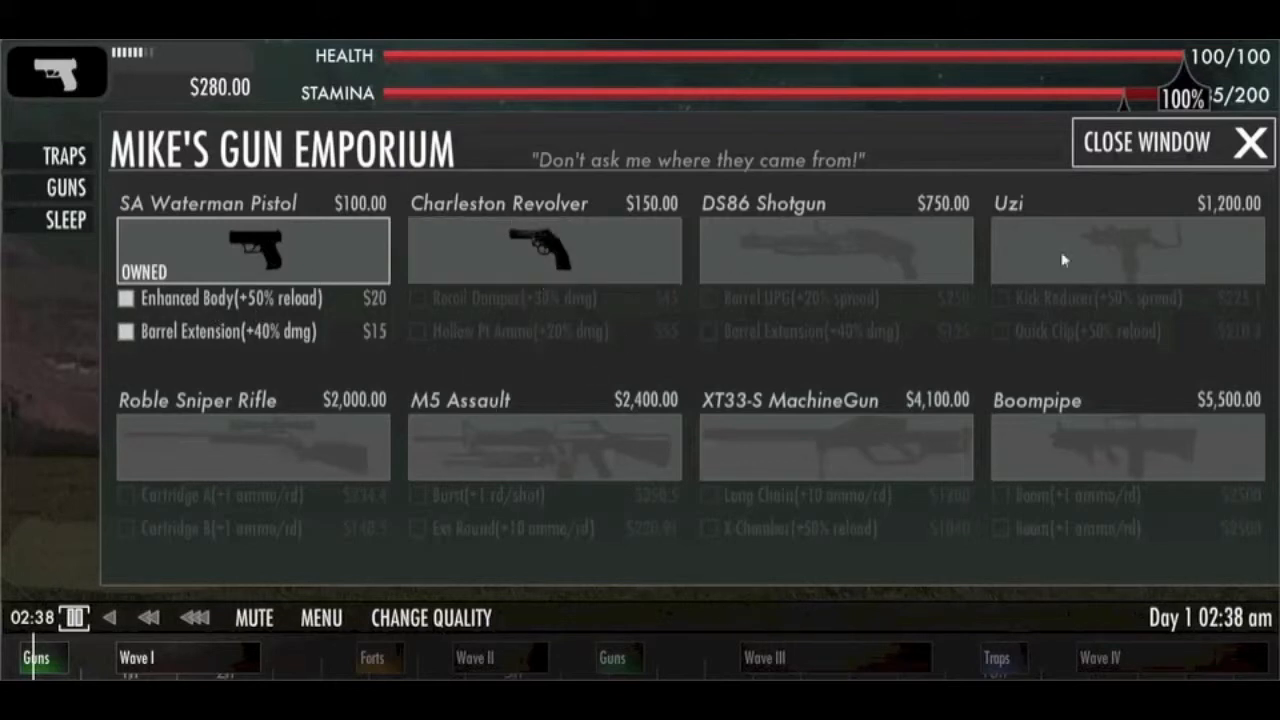
- Close Mike's Gun Emporium, kill the creatures on the right, and resume repairing
click(1240, 142)
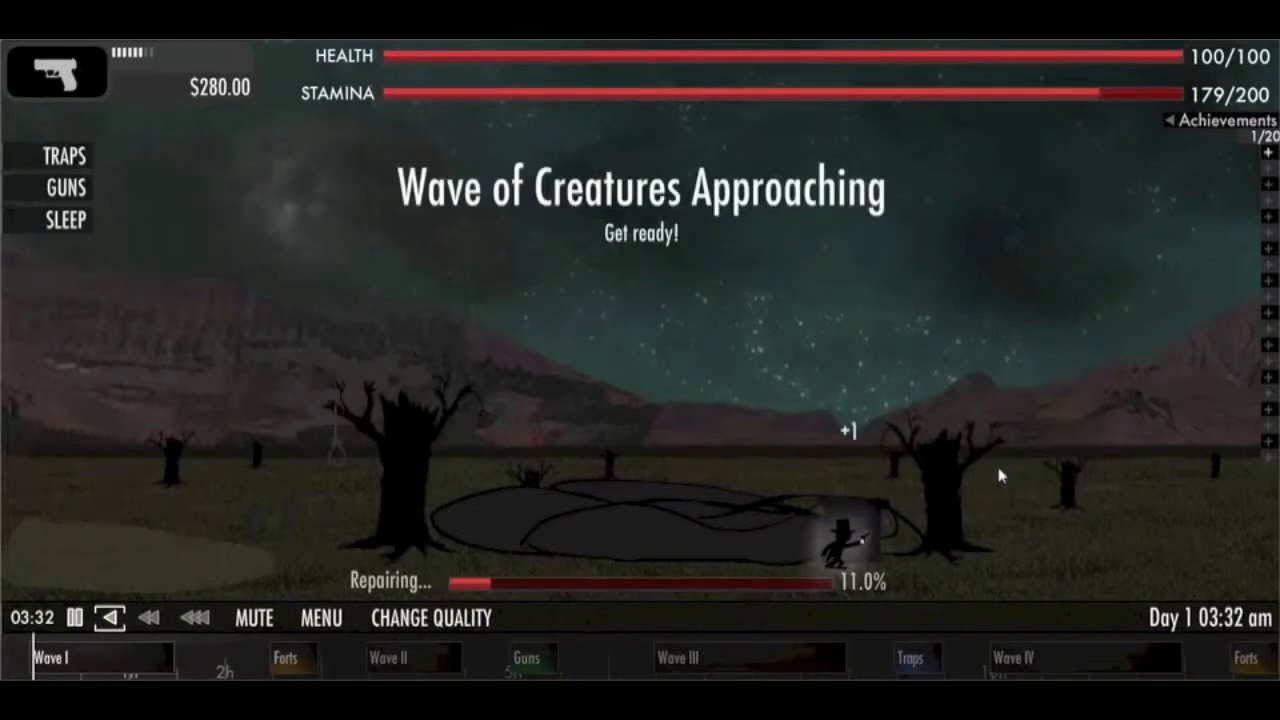
click(1130, 555)
click(1140, 565)
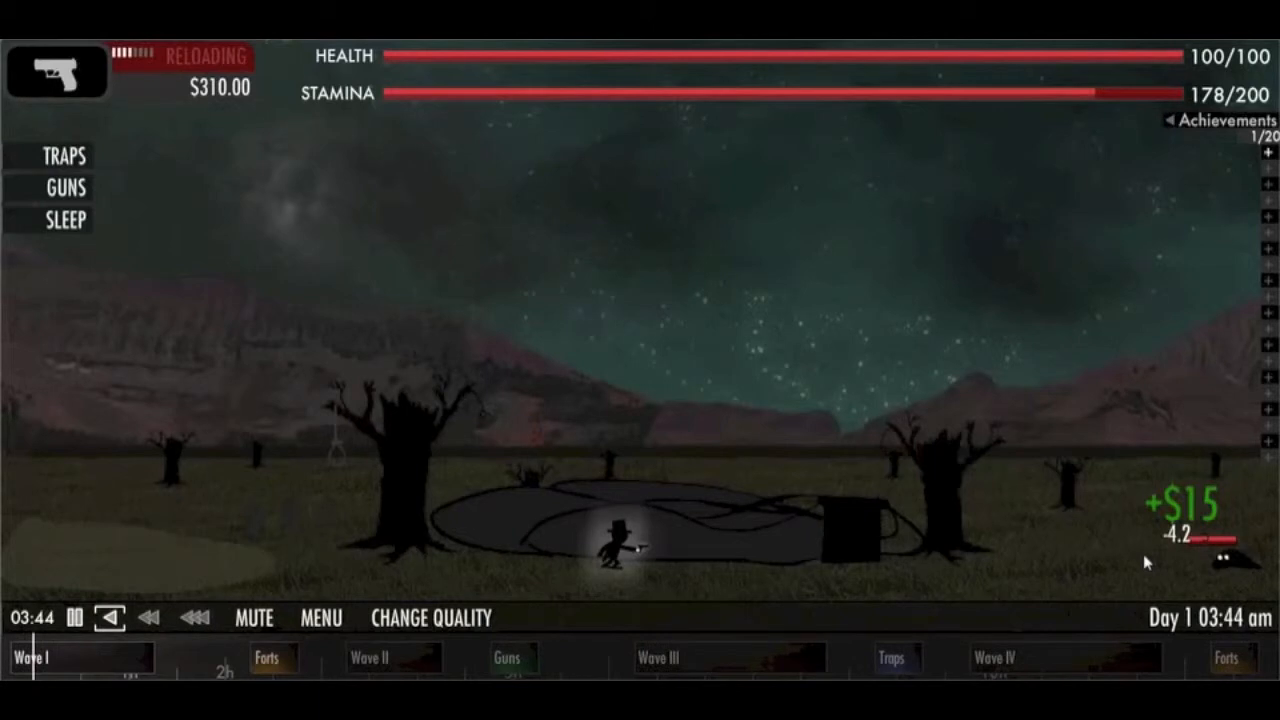
click(1143, 554)
click(1155, 562)
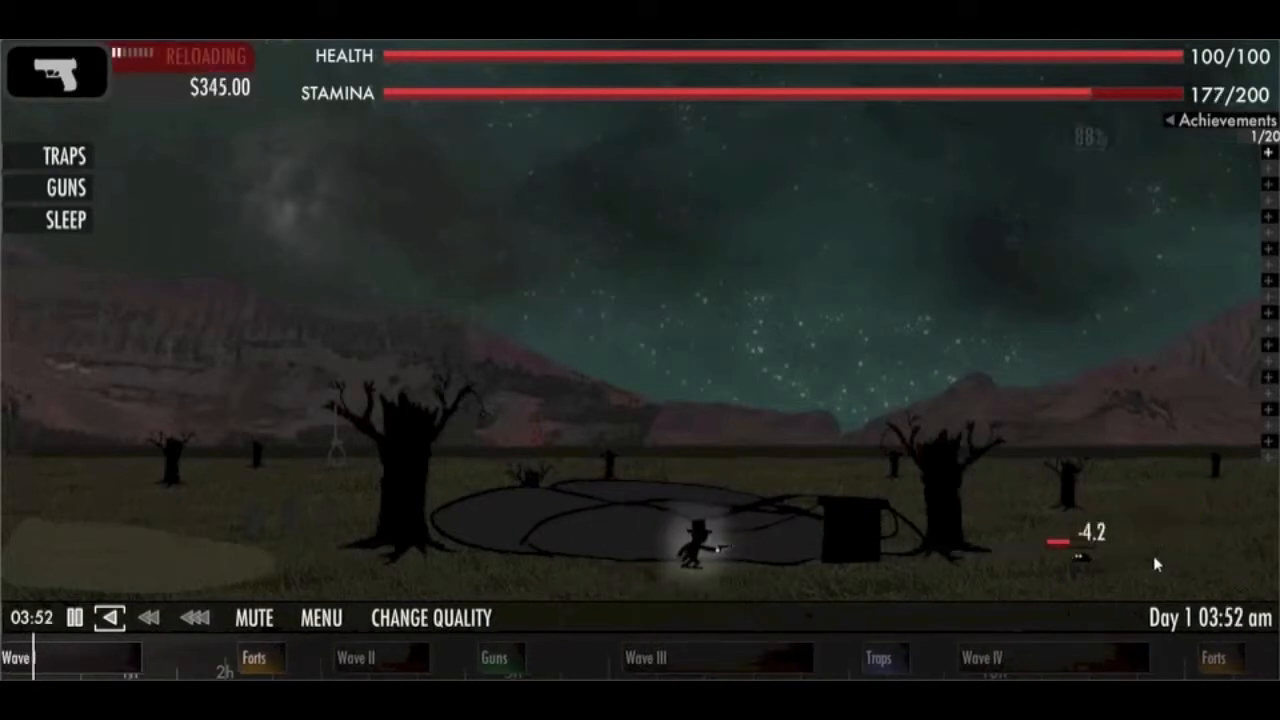
click(1150, 558)
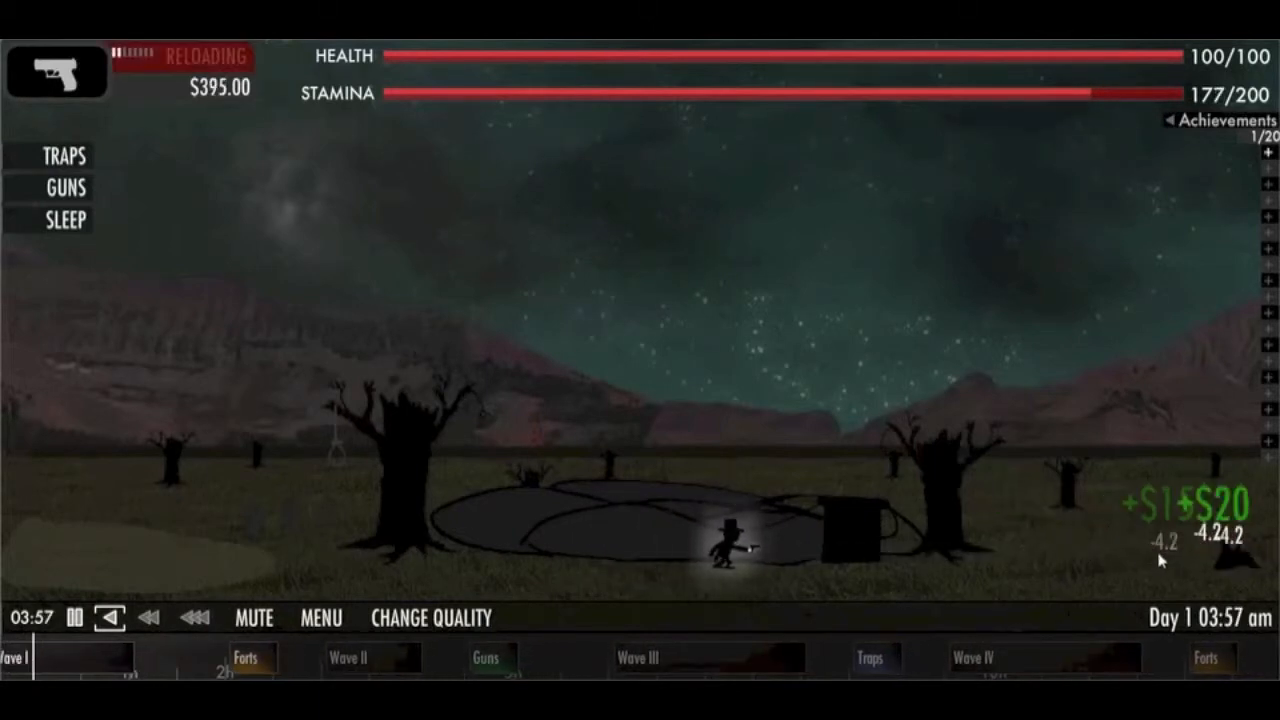
click(1159, 552)
click(1160, 555)
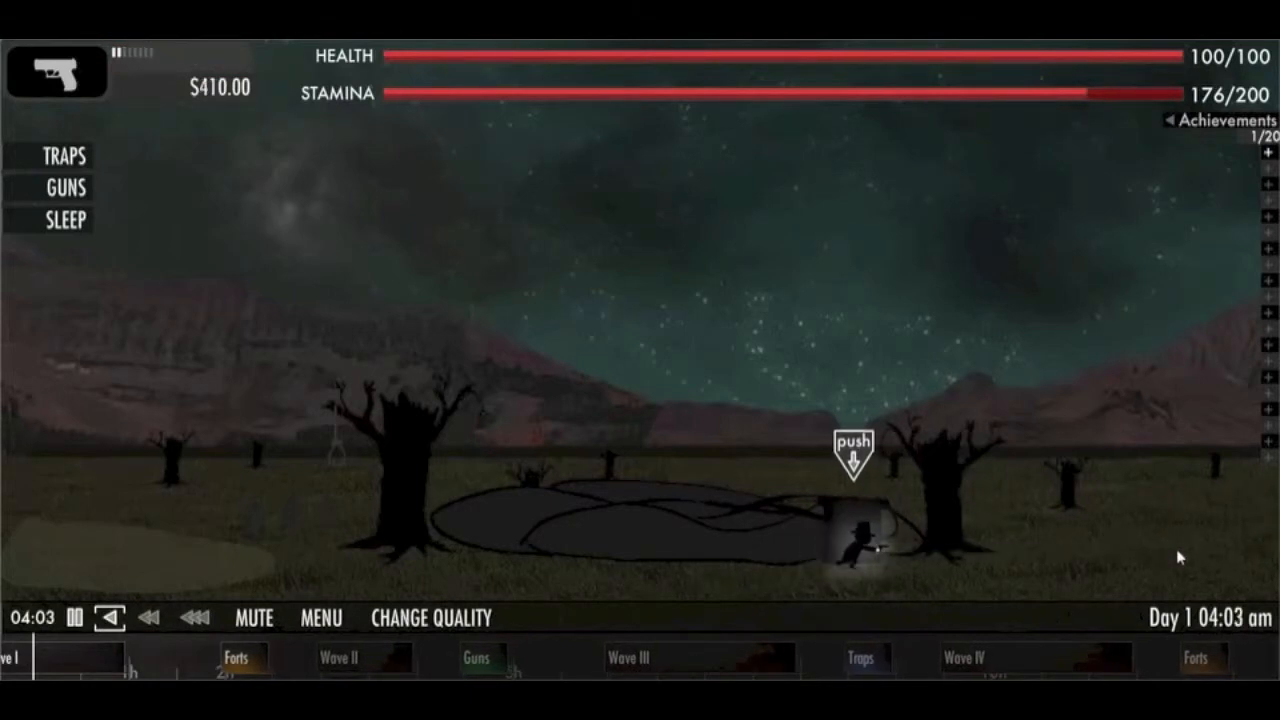
key(e)
- Shoot the creatures nearing the basket between repair stints, then keep repairing
click(1180, 557)
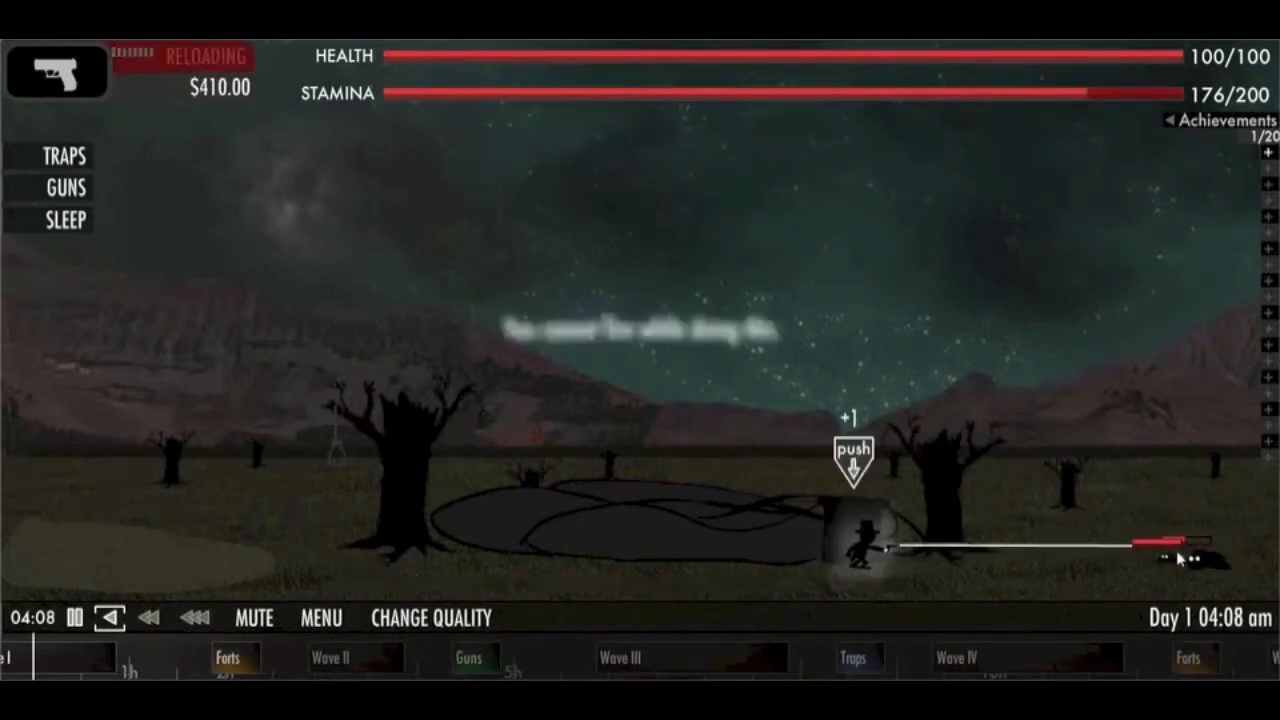
click(1097, 569)
click(1150, 560)
key(e)
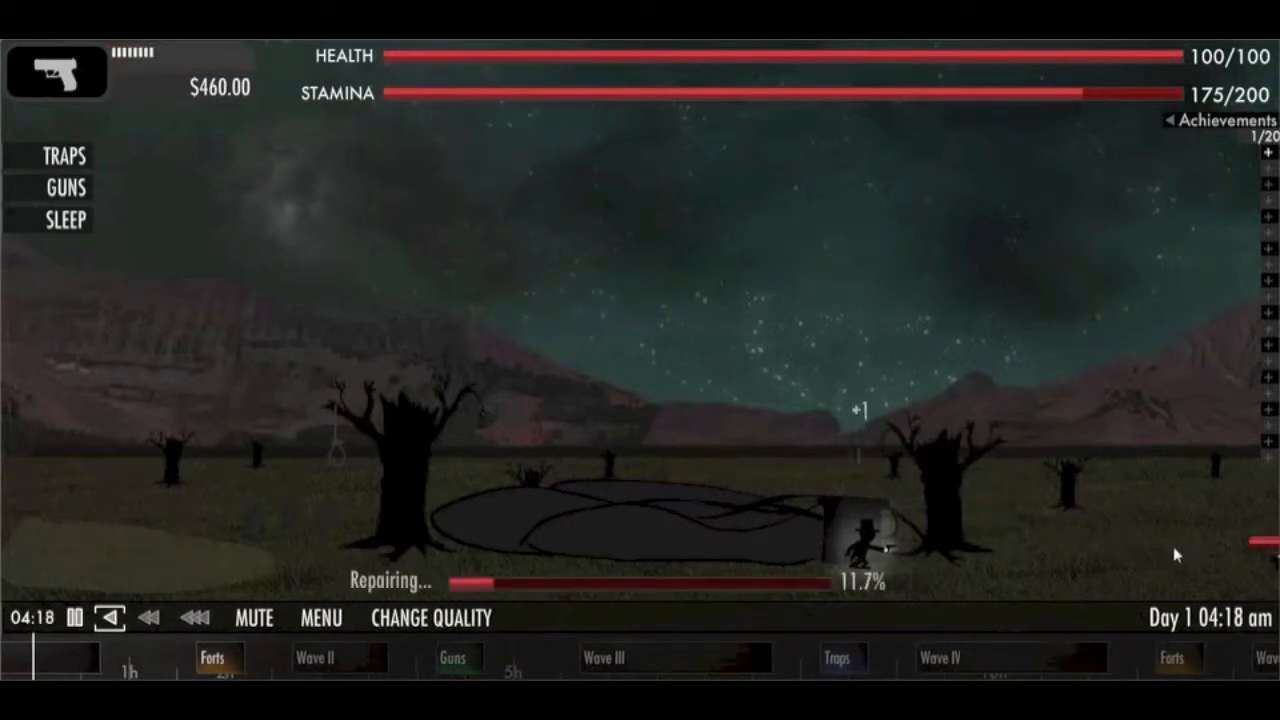
click(1175, 562)
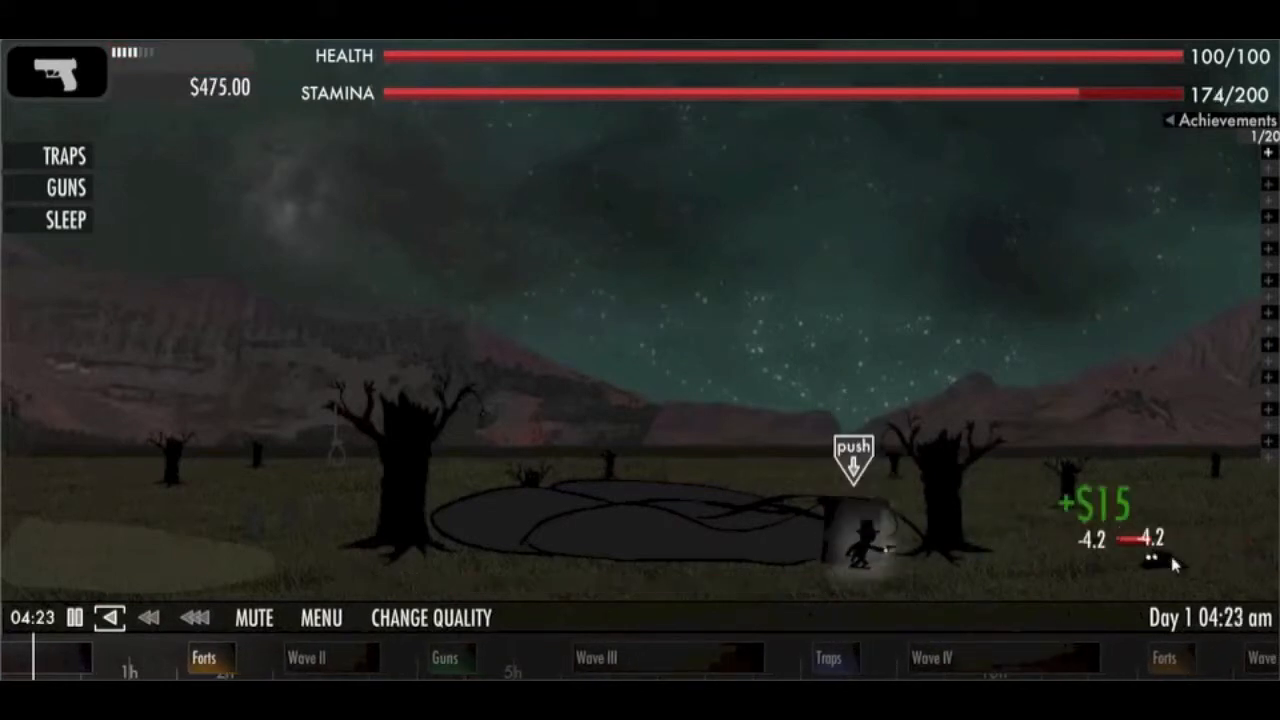
click(1183, 558)
click(1183, 552)
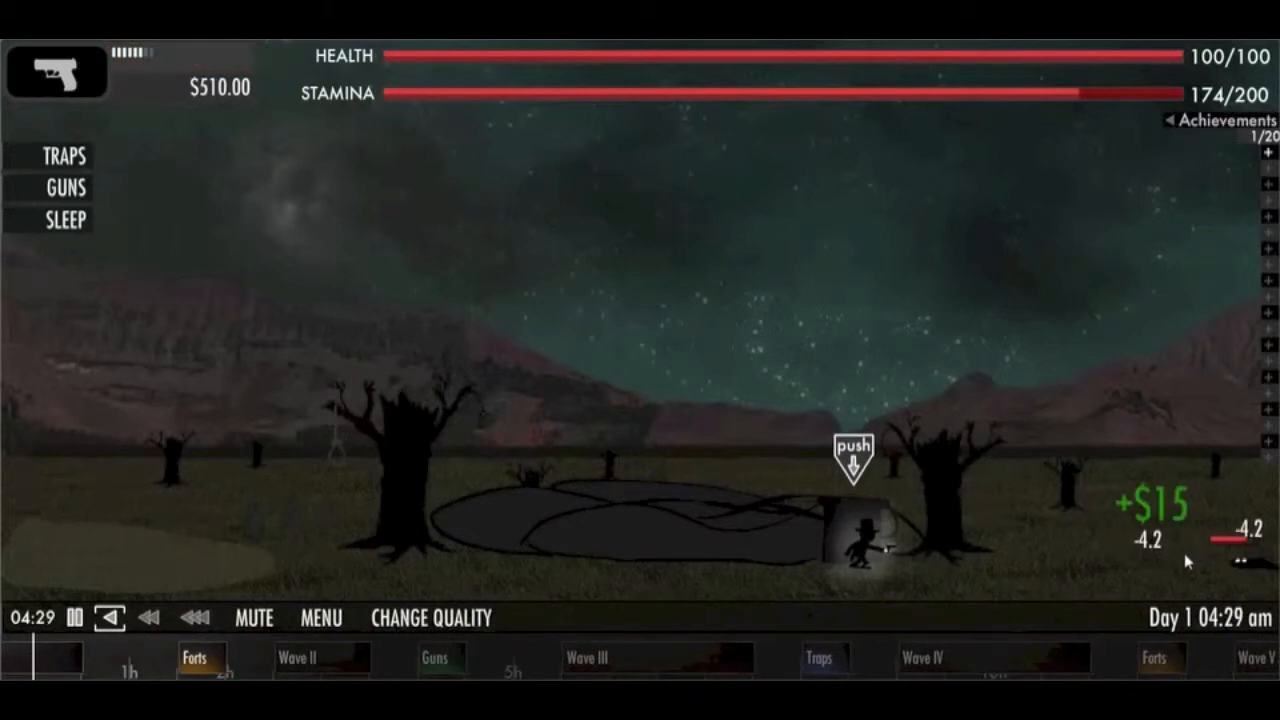
click(1195, 558)
key(e)
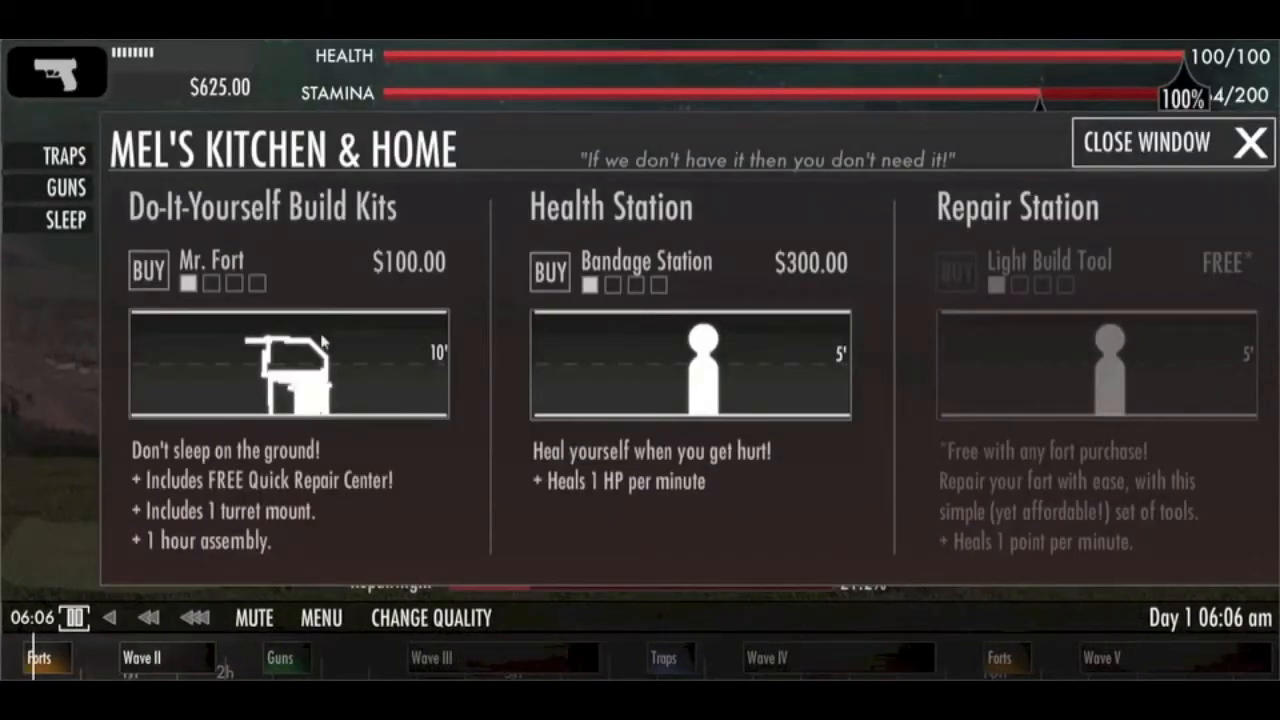
- Buy the Mr. Fort build kit for $100, dismiss the note, and close Mel's Kitchen & Home
click(150, 272)
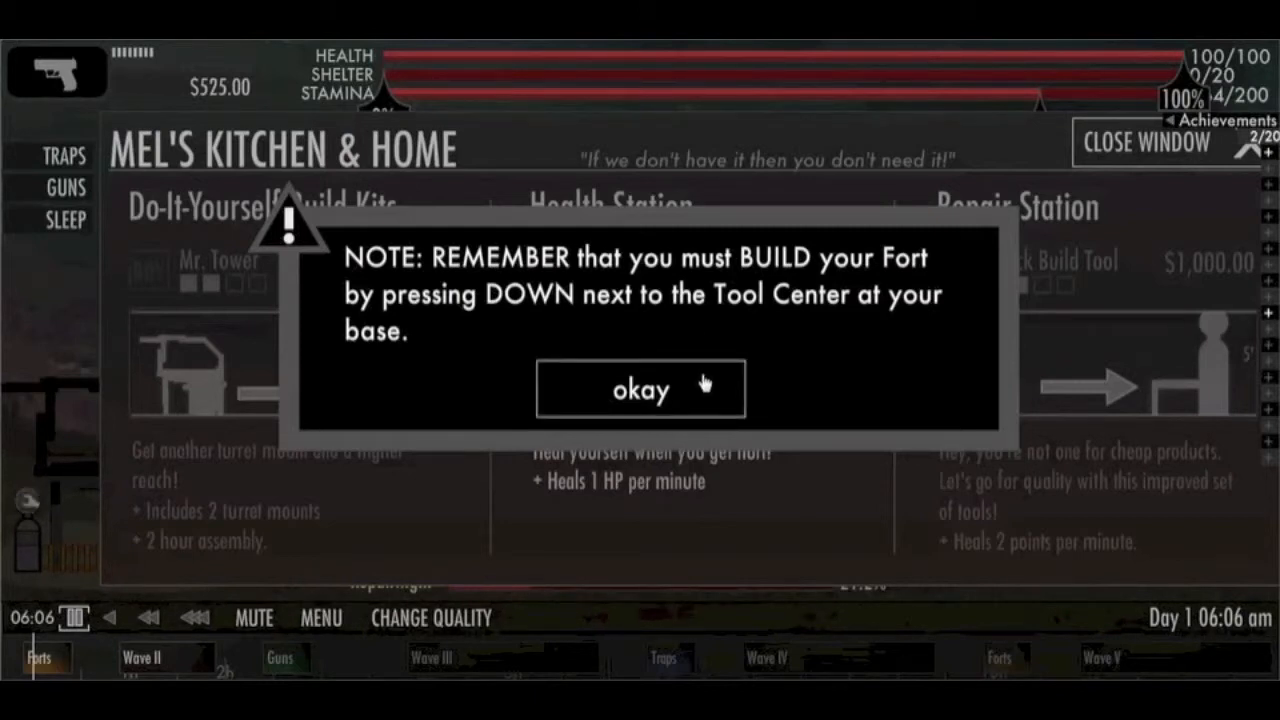
click(705, 385)
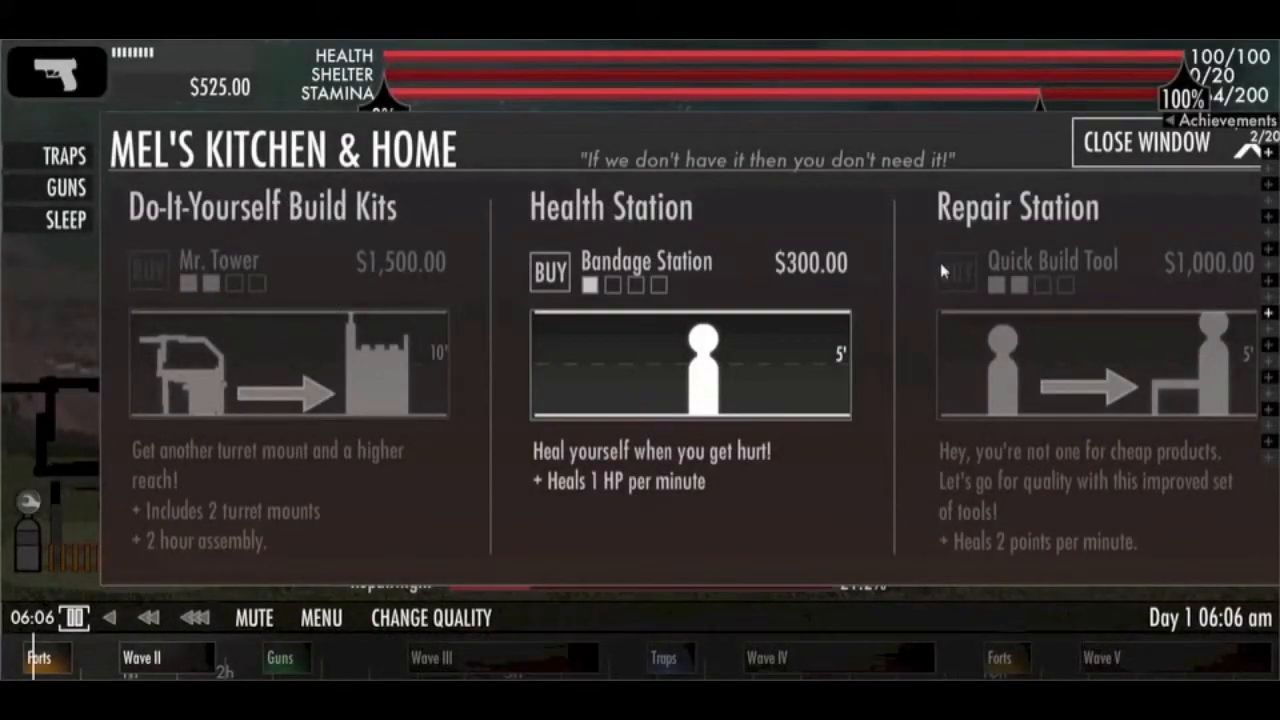
click(1136, 150)
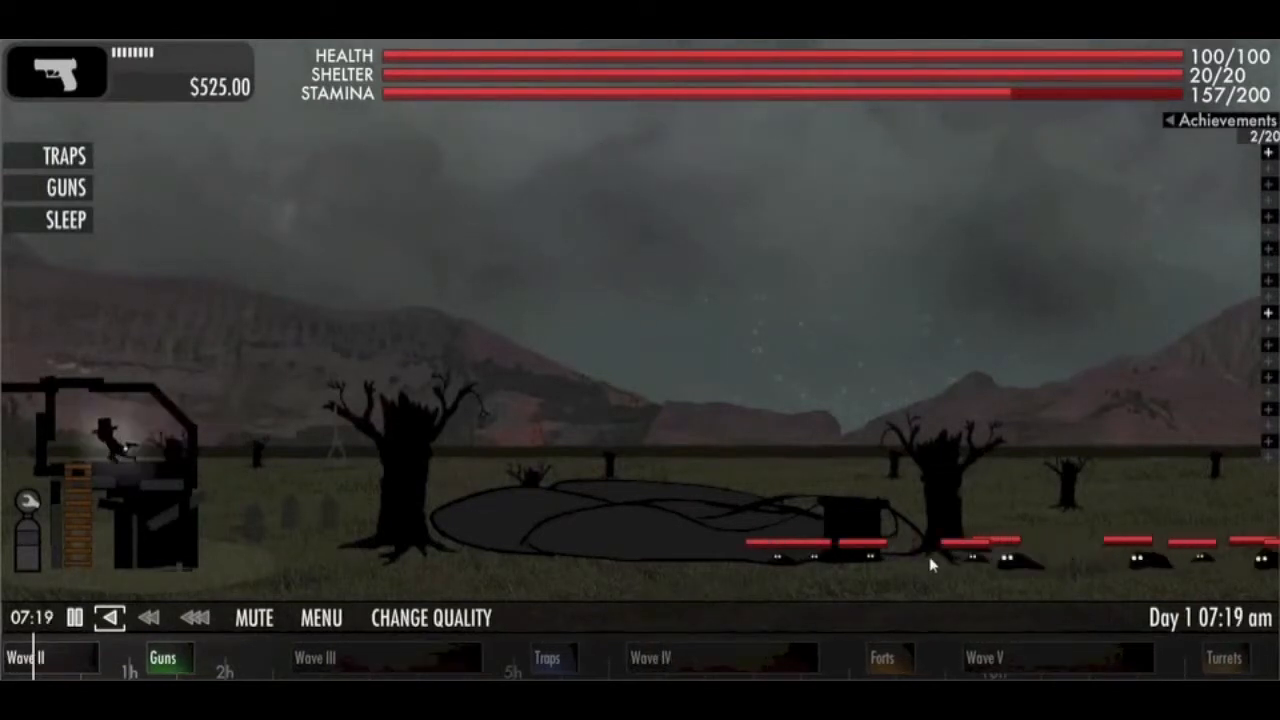
- Shoot the incoming creature wave as it reaches the balloon basket
click(871, 556)
click(883, 554)
click(883, 554)
click(883, 554)
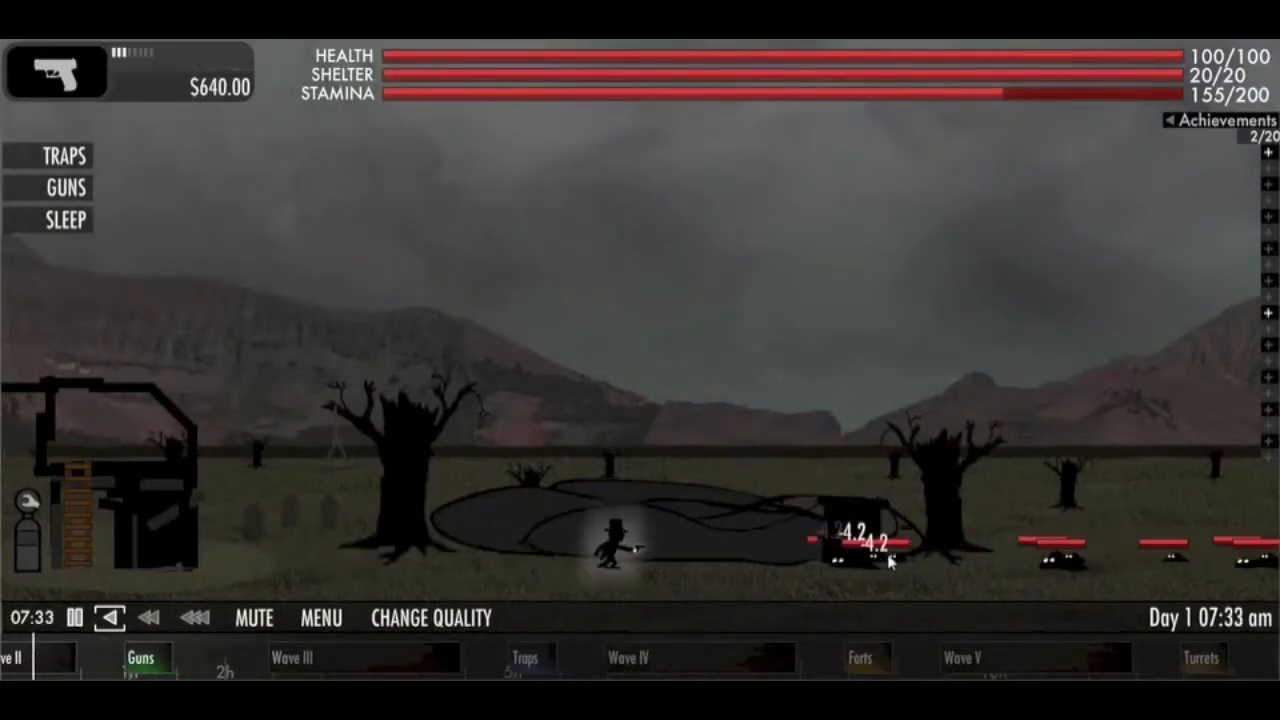
click(887, 554)
click(887, 554)
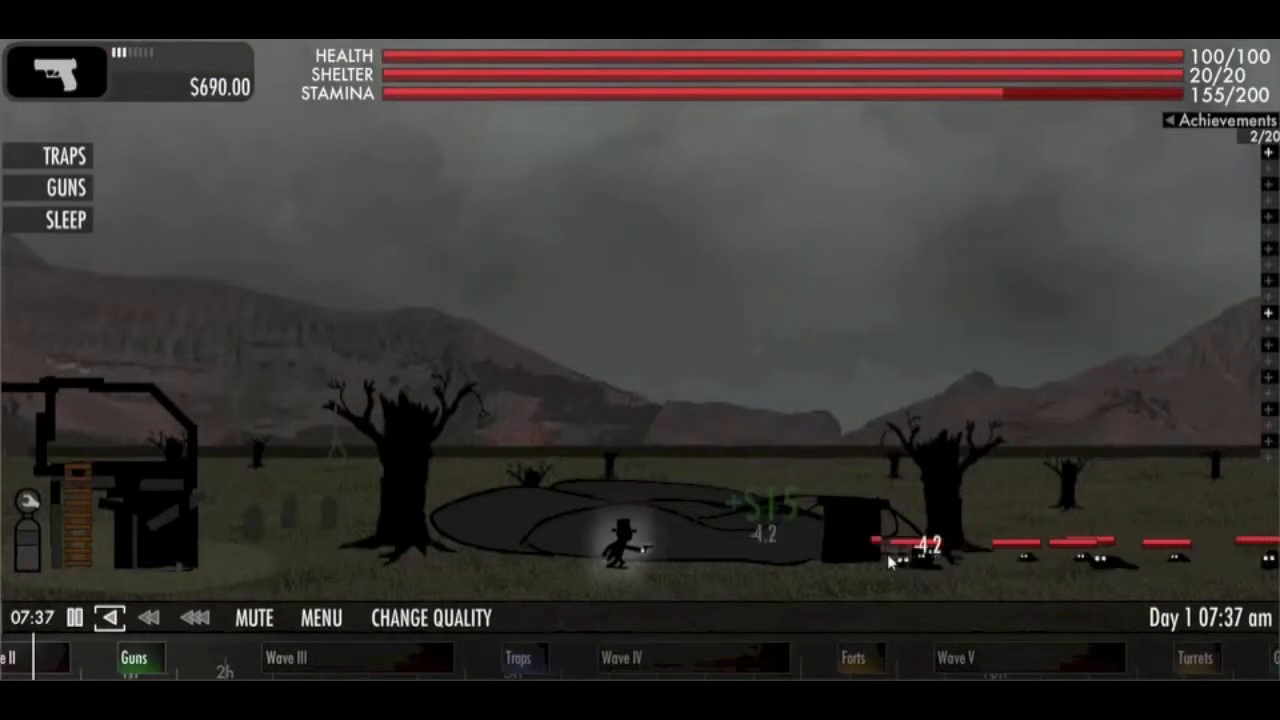
click(887, 554)
- Finish off the remaining creatures near the basket and resume repairing the balloon
click(838, 562)
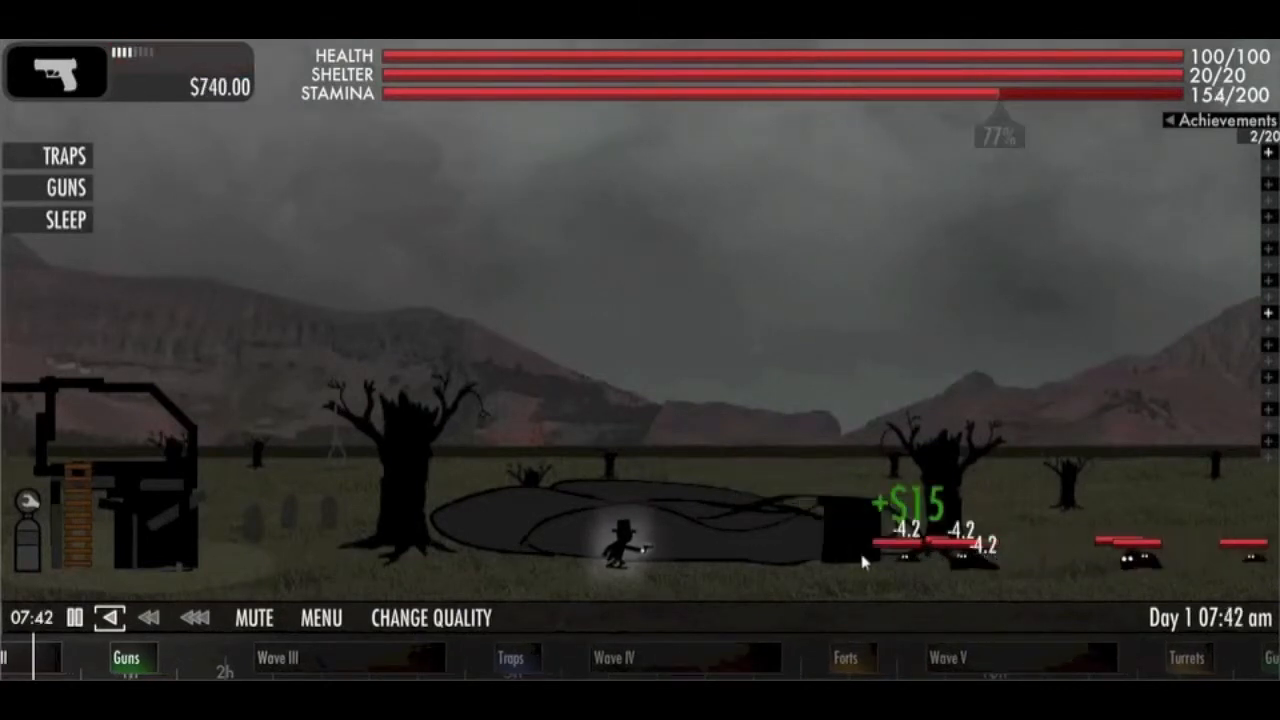
click(855, 560)
click(872, 563)
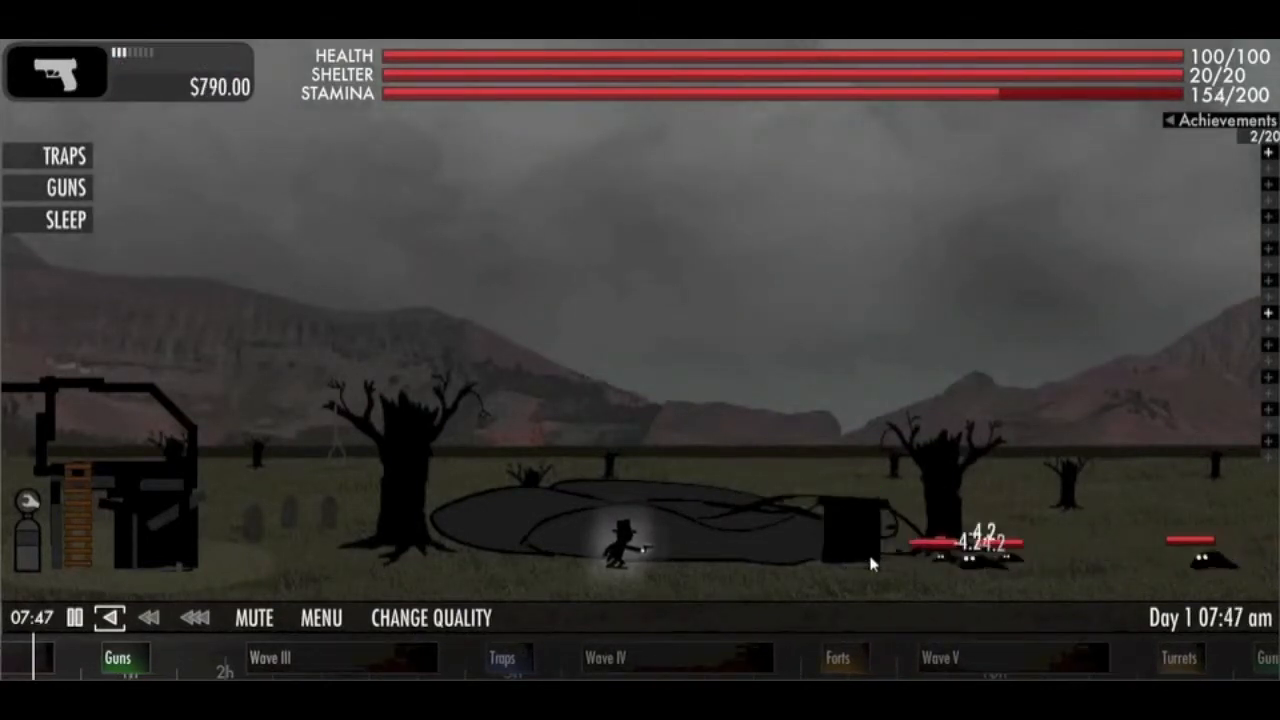
click(891, 553)
click(891, 553)
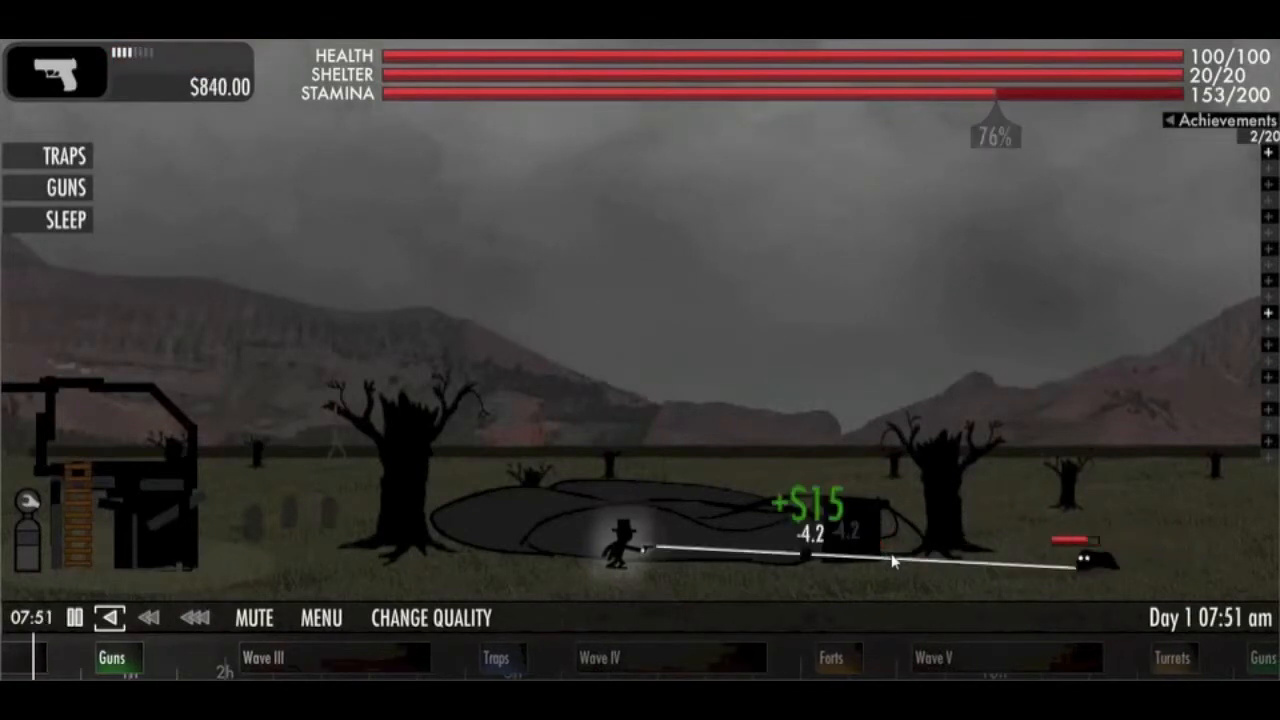
click(891, 553)
click(932, 555)
click(936, 562)
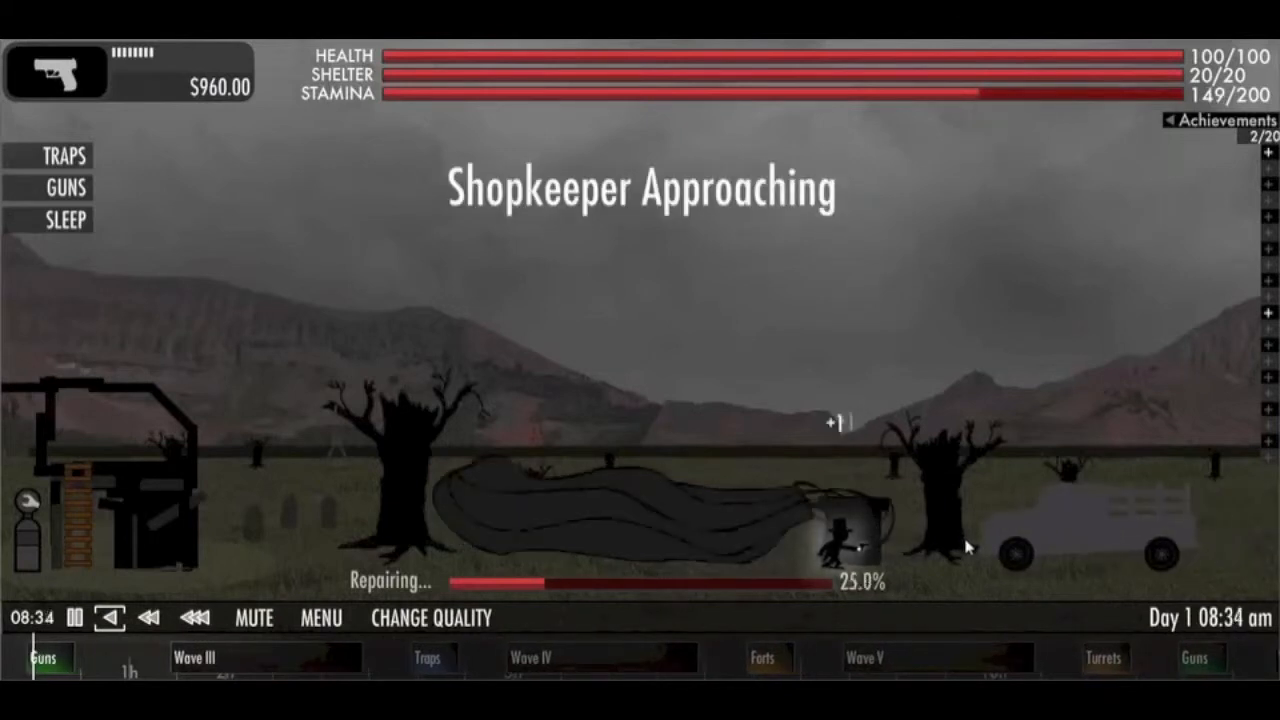
- Visit Mike's Gun Emporium, buy the DS86 Shotgun, and close the shop
click(963, 539)
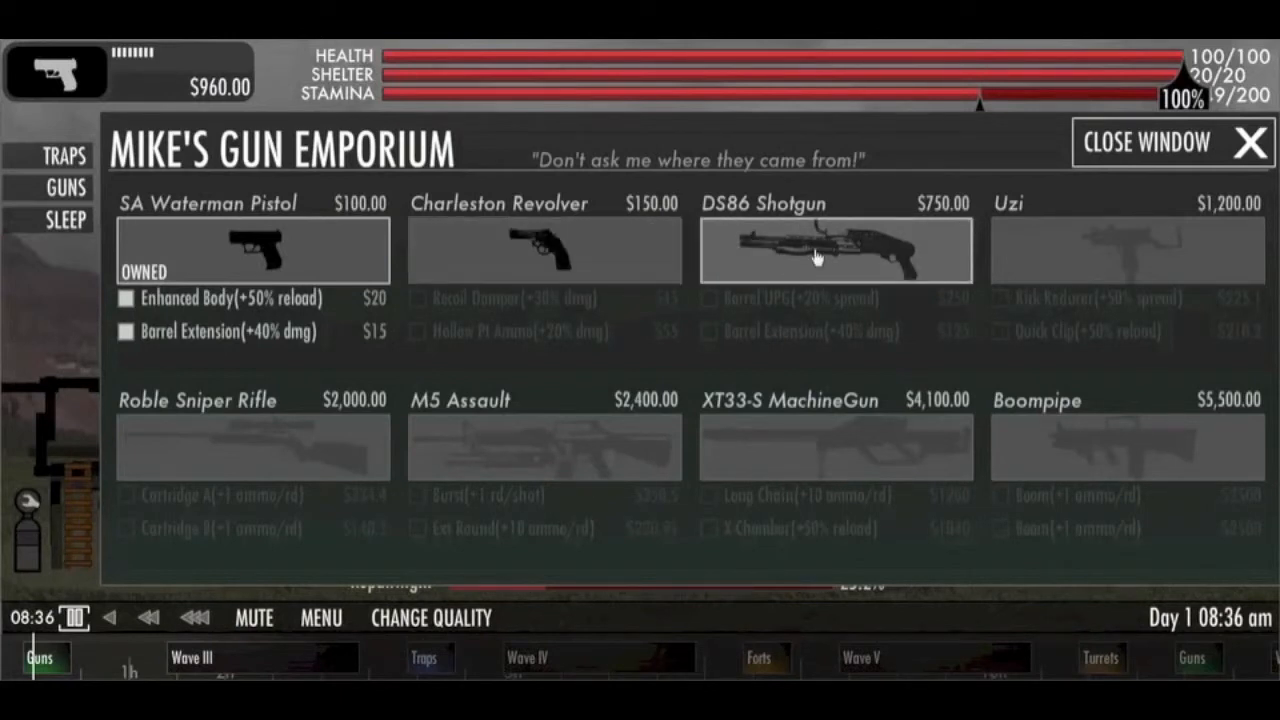
click(818, 257)
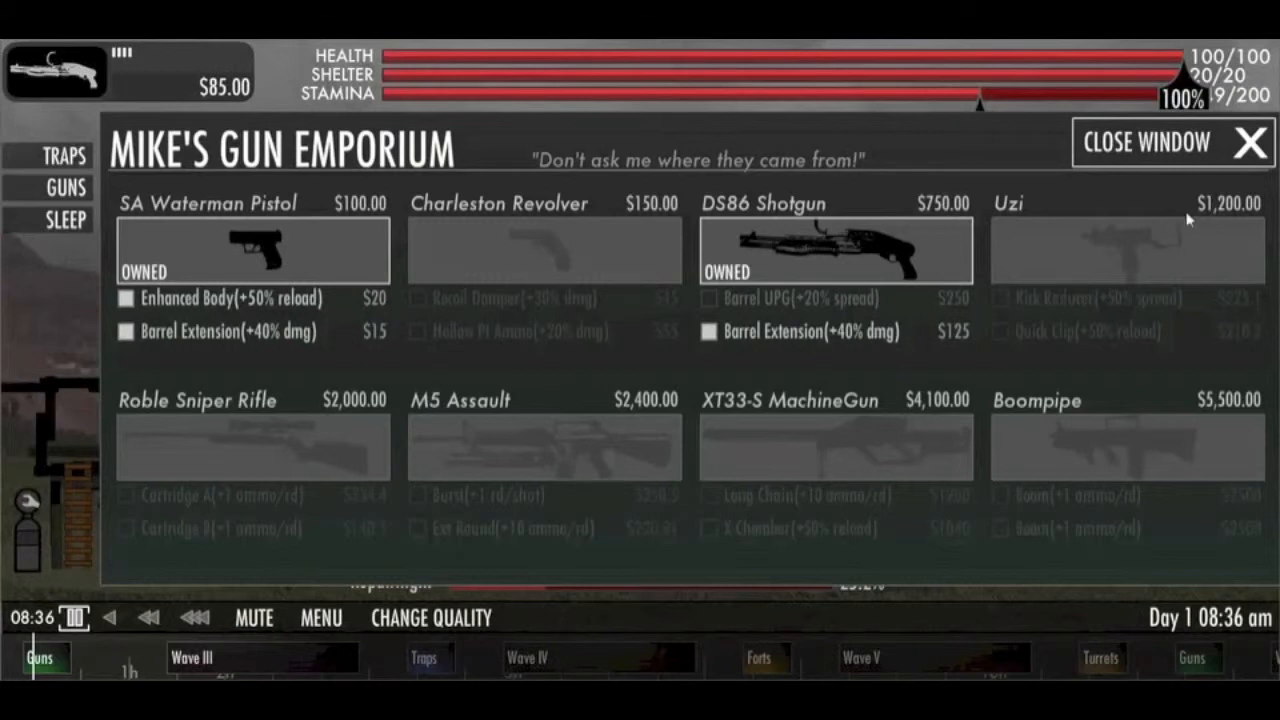
click(1237, 152)
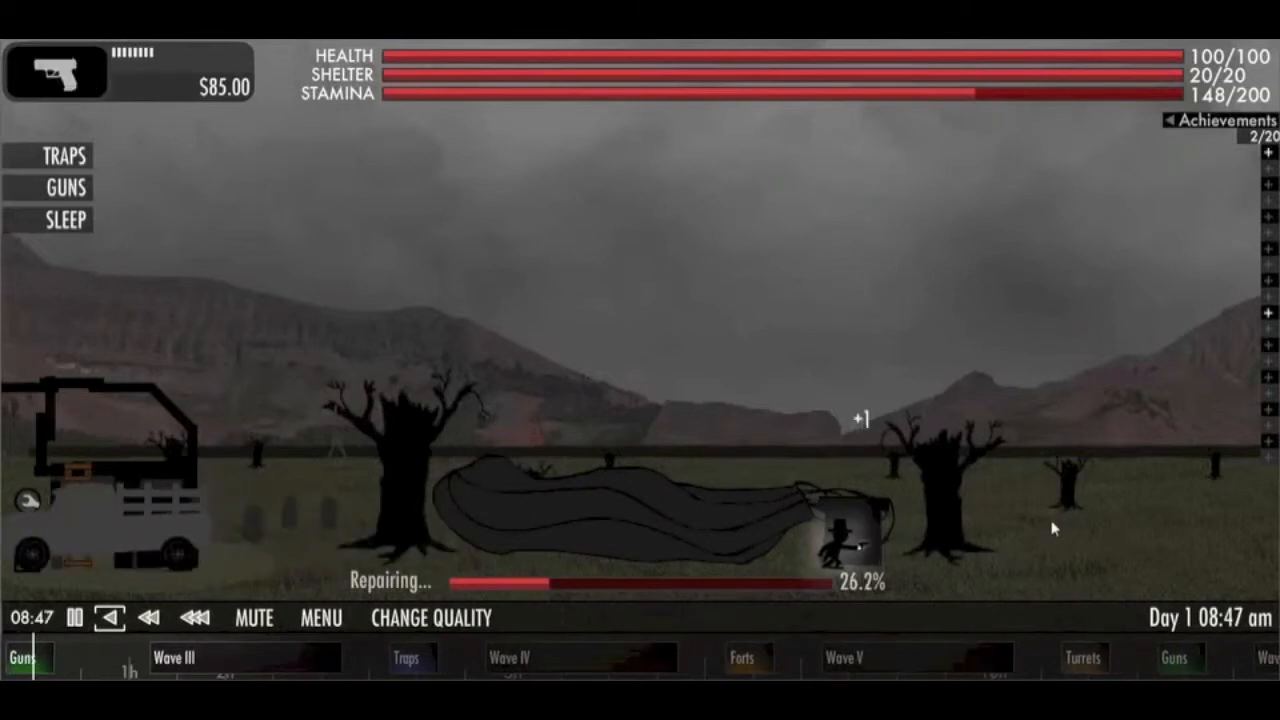
- Switch to the shotgun and blast the creatures and ghost approaching from the right
key(2)
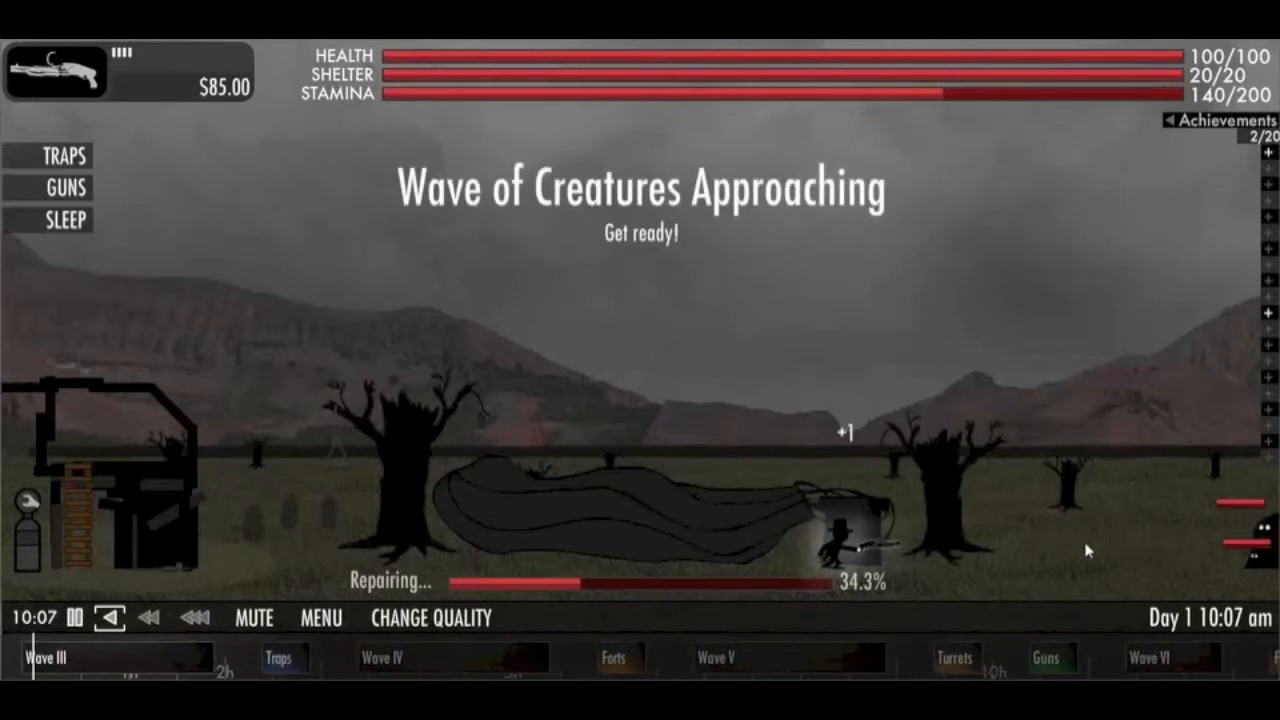
click(1112, 558)
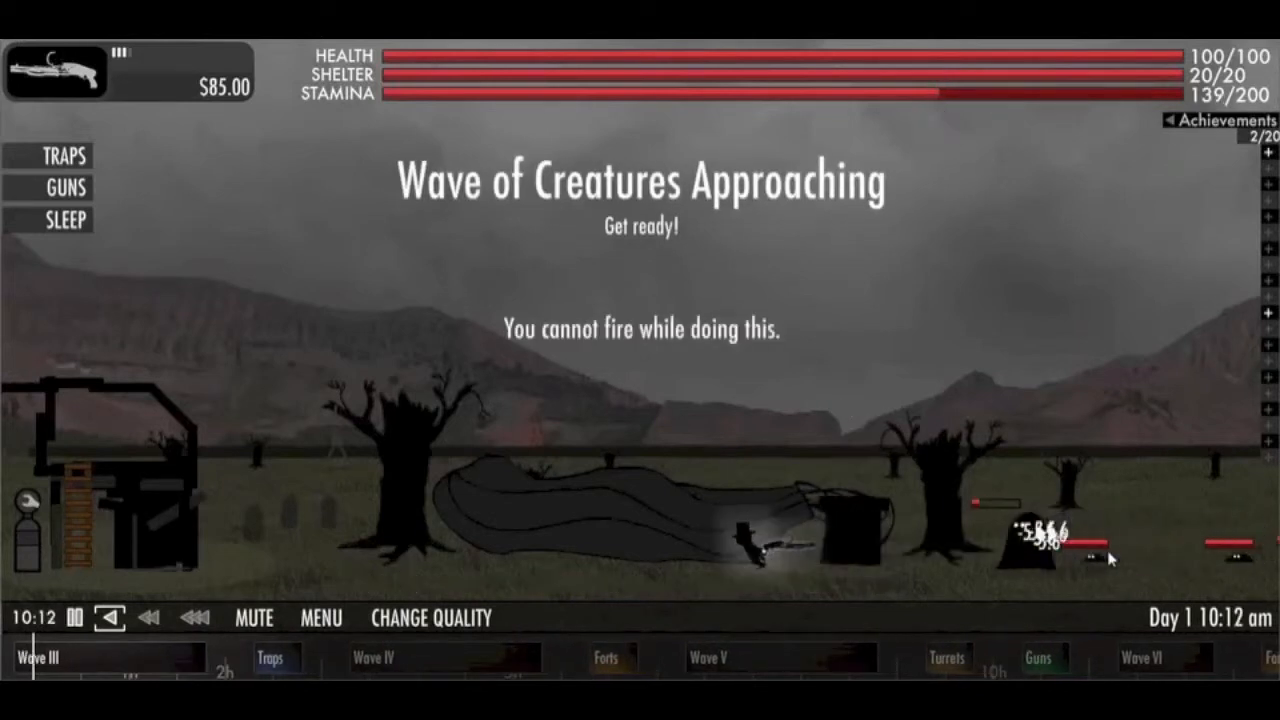
click(1118, 556)
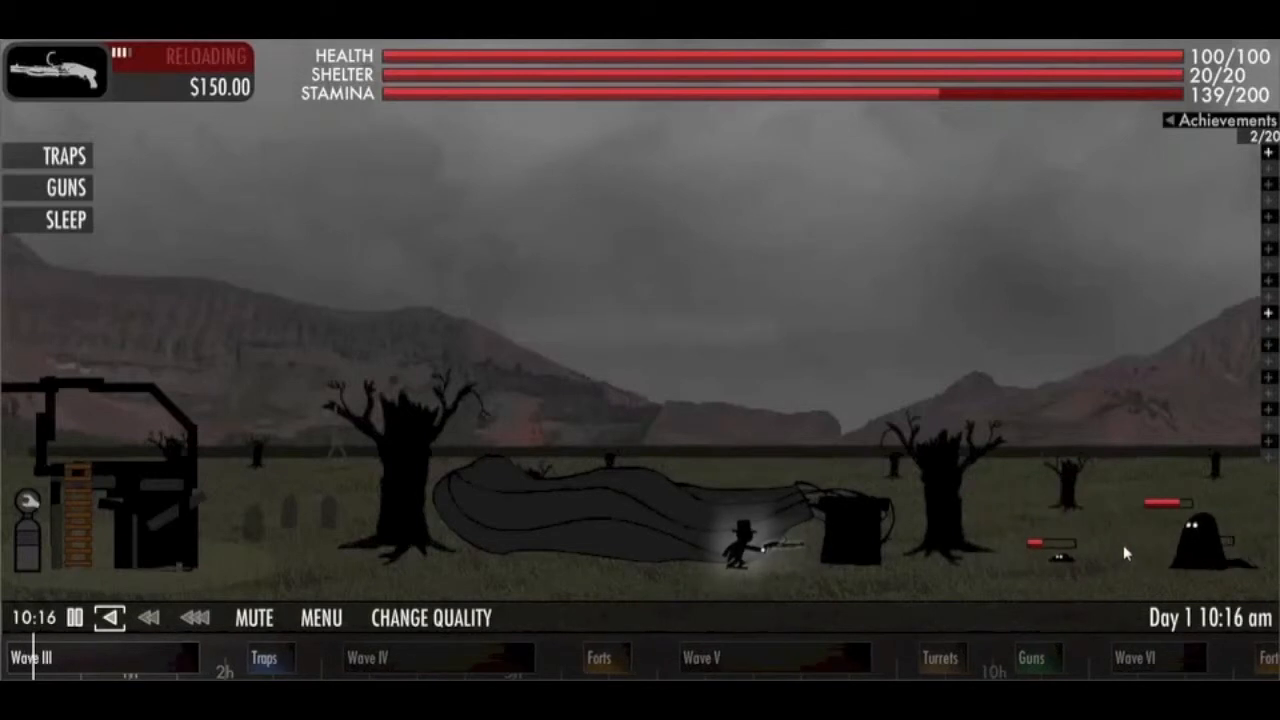
click(1123, 555)
click(1123, 555)
click(1128, 545)
click(1128, 545)
click(1127, 545)
click(1139, 539)
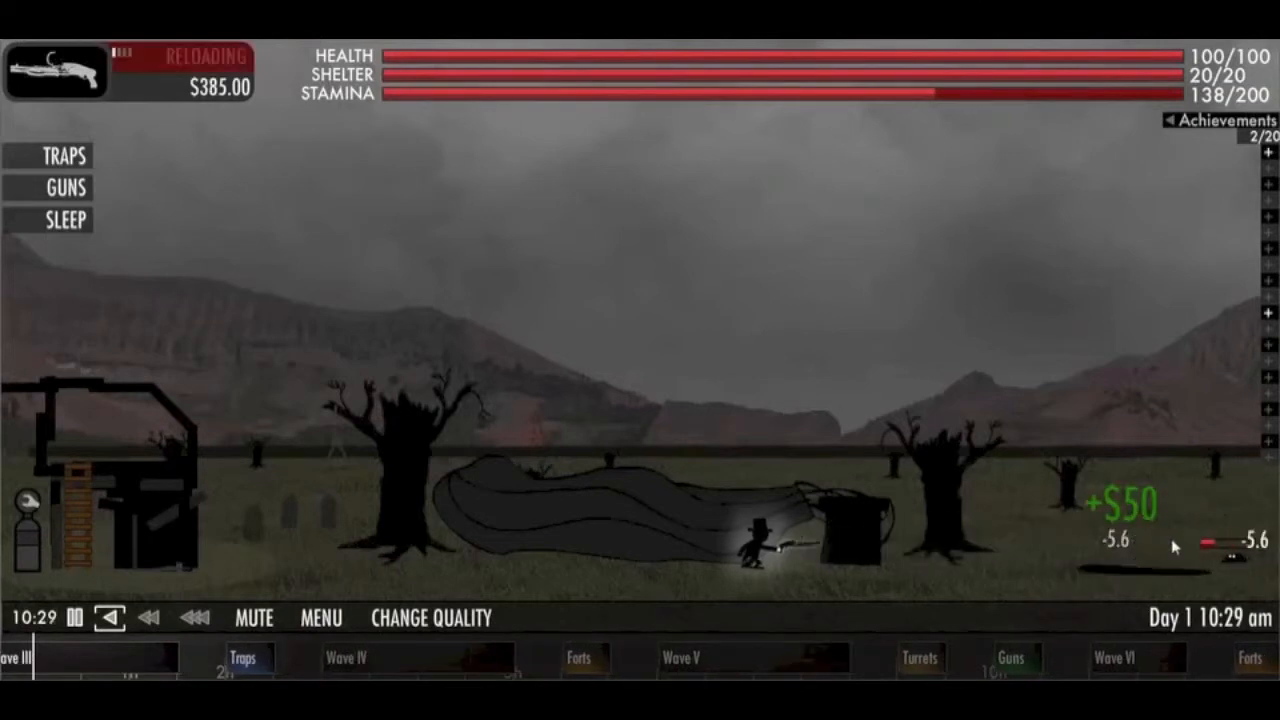
click(1171, 538)
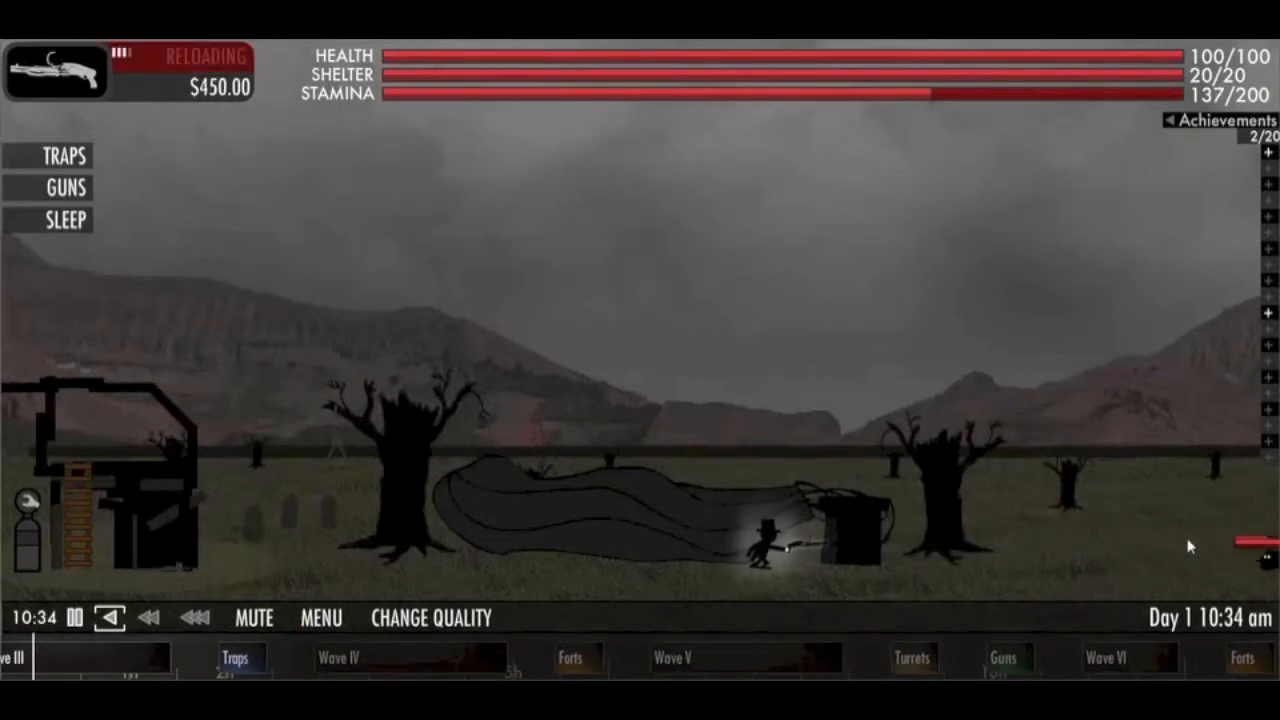
click(1185, 542)
click(1196, 543)
click(1190, 546)
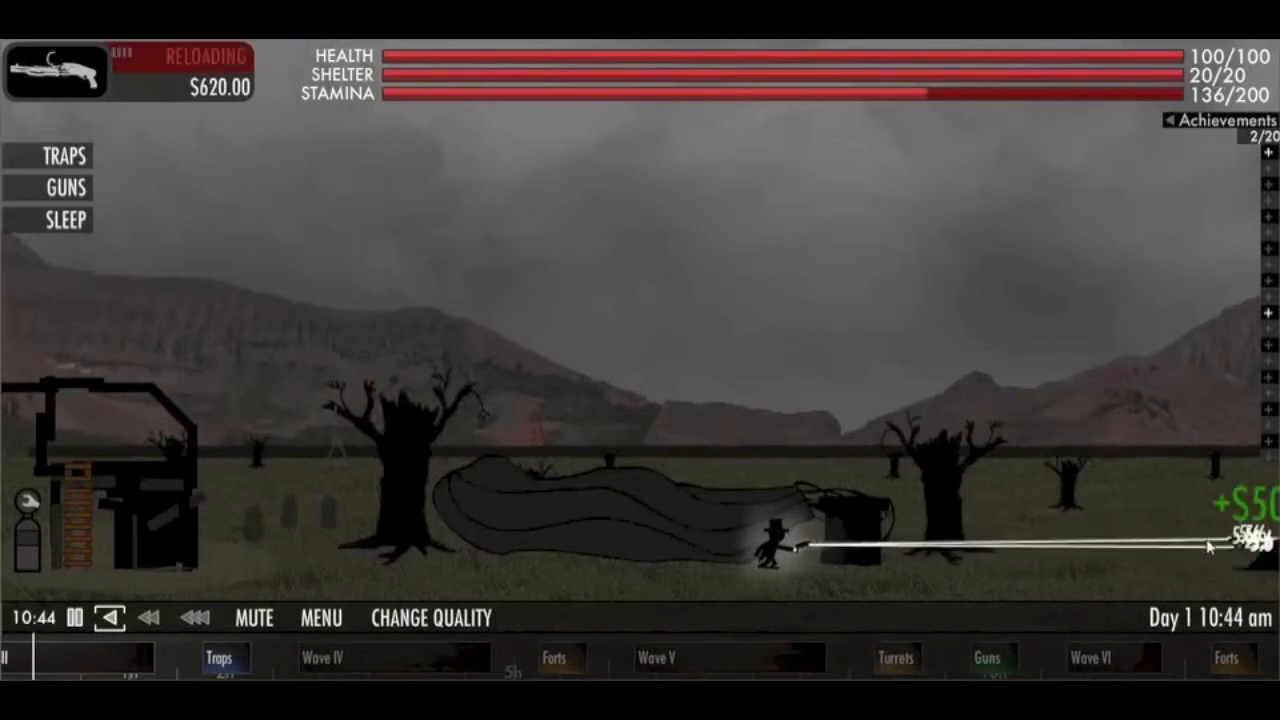
- Shoot down the rest of the wave, including the last group, and resume repairing
click(1218, 552)
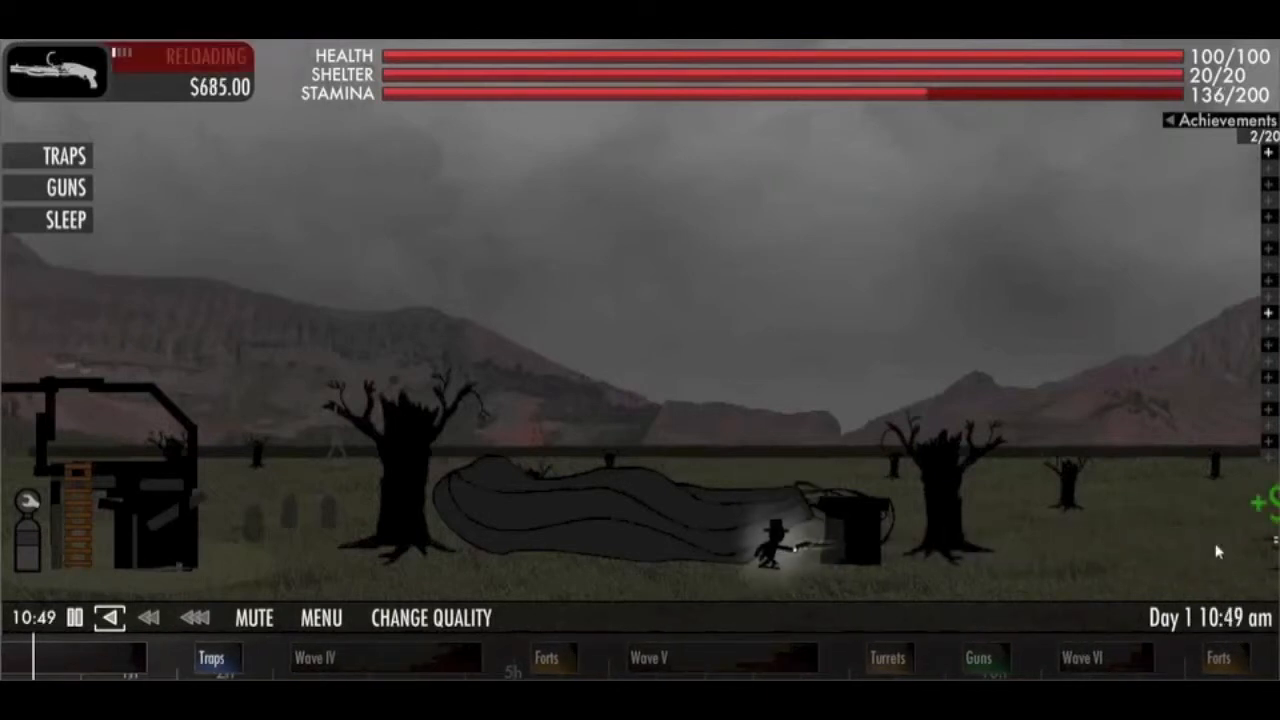
click(1218, 552)
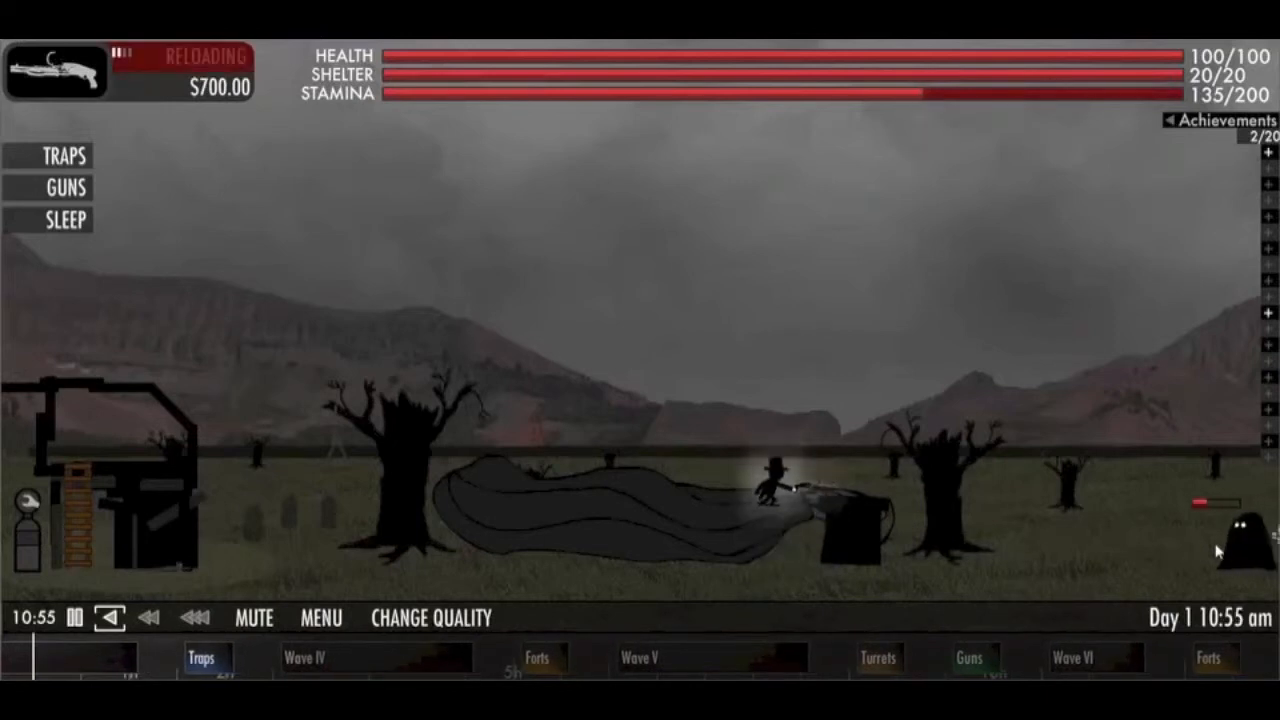
click(1218, 552)
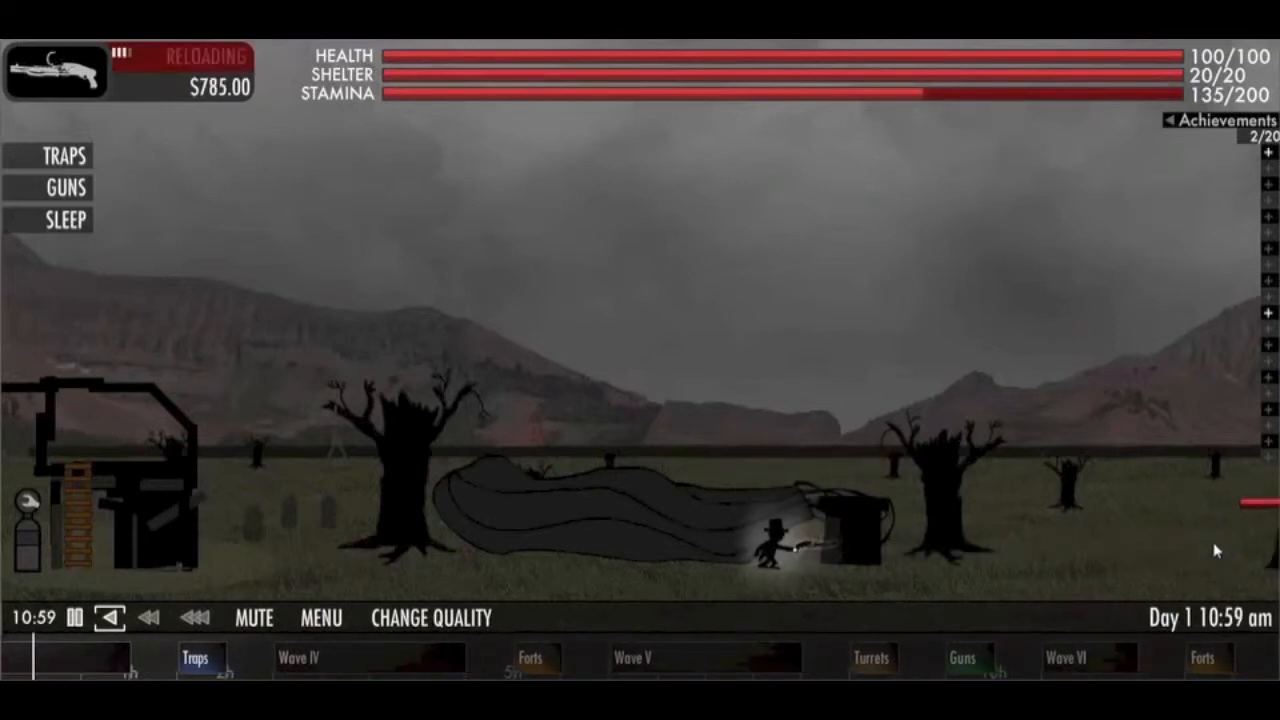
click(1218, 550)
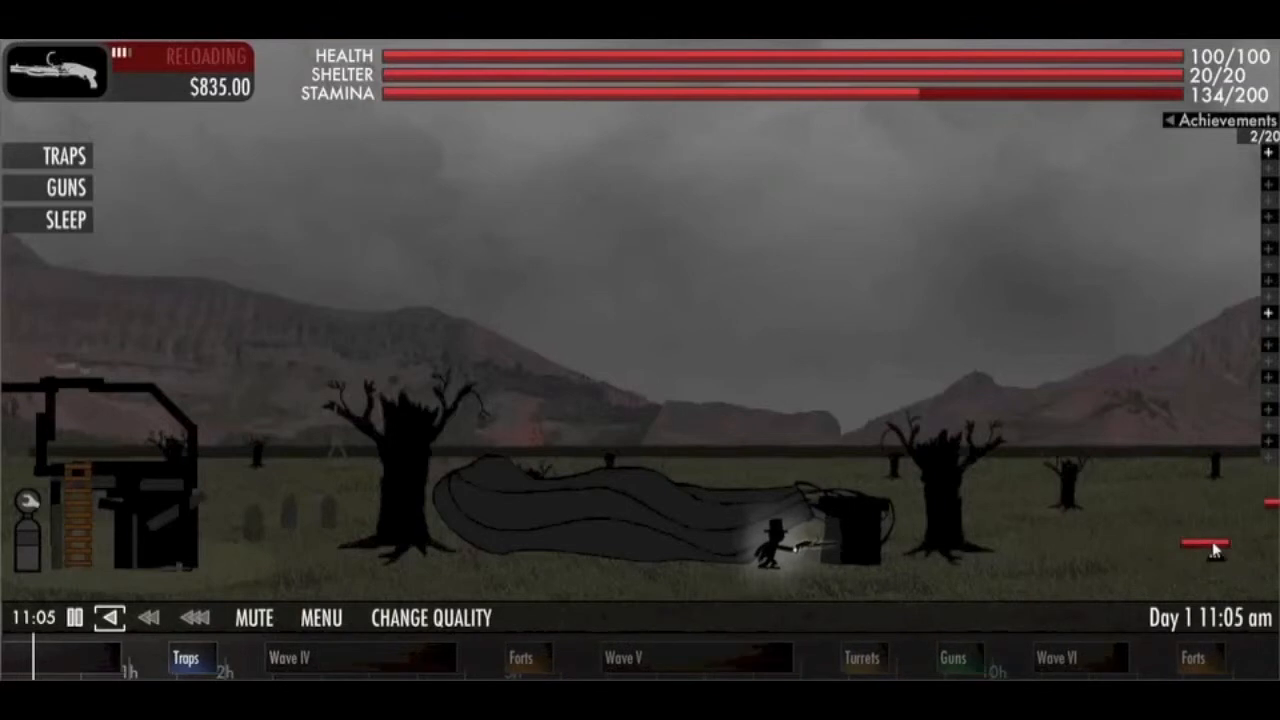
click(1216, 546)
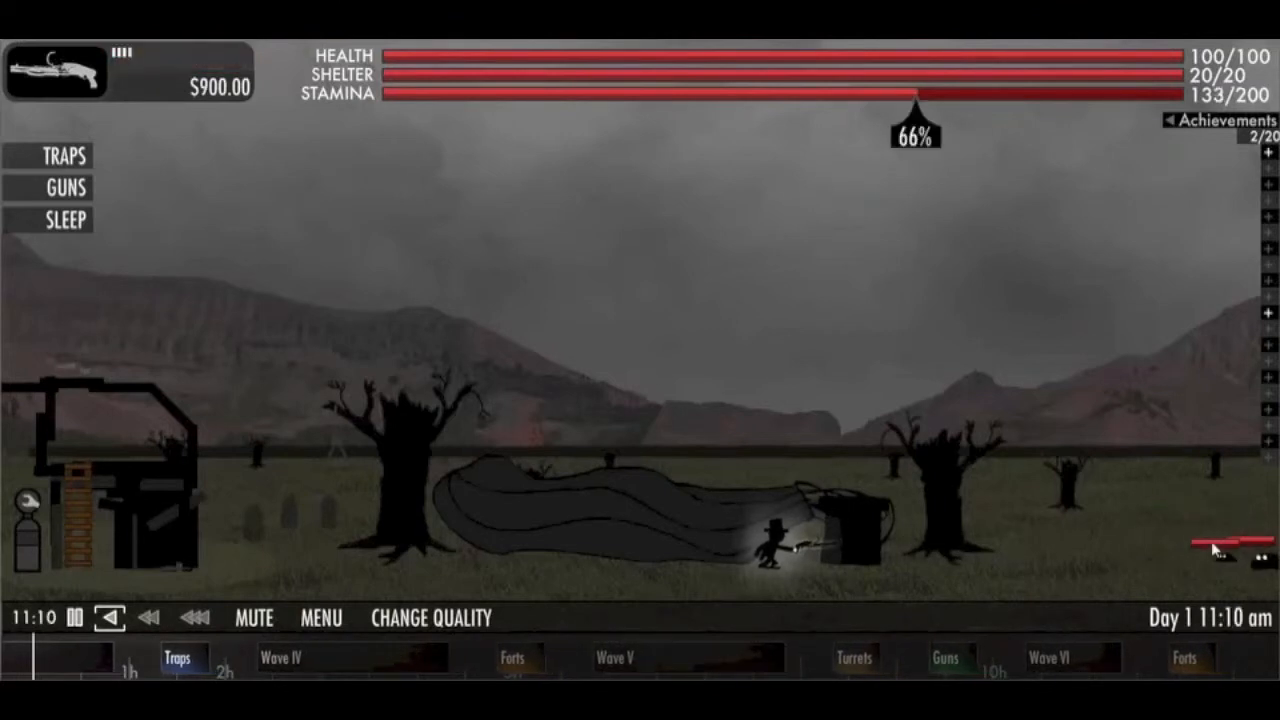
click(1211, 541)
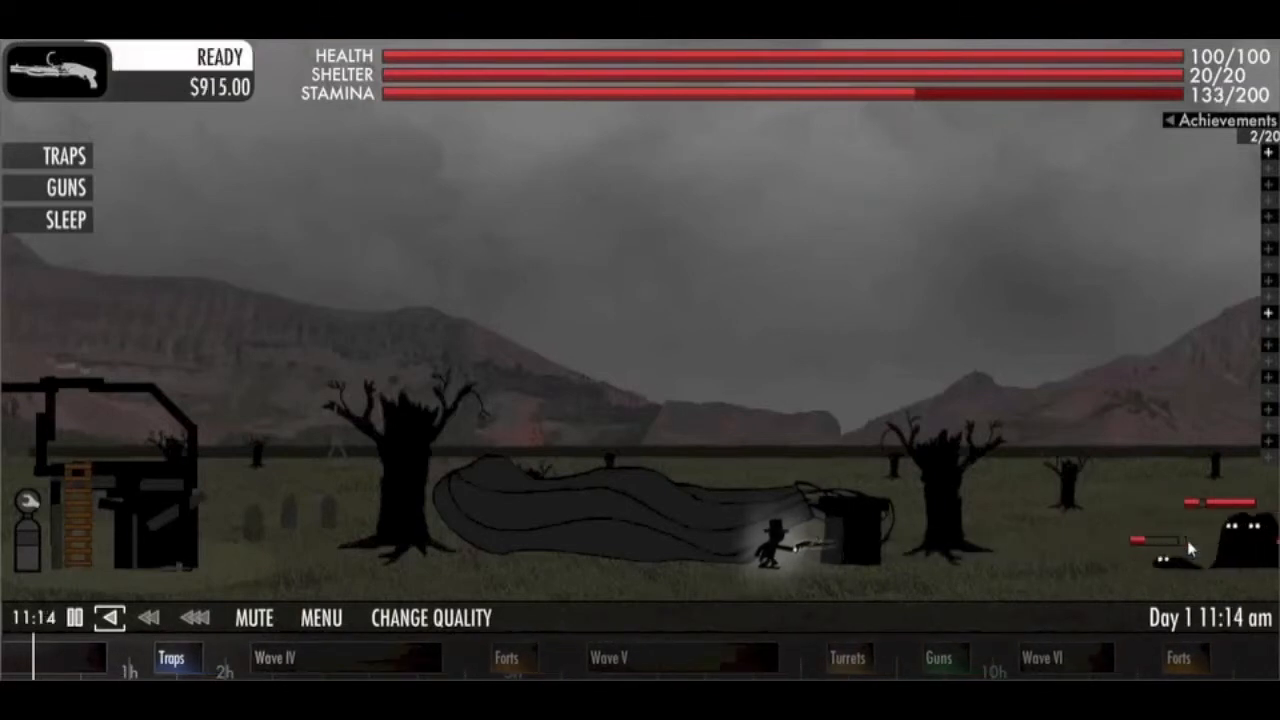
click(1200, 550)
click(1183, 539)
click(1100, 545)
click(1160, 548)
click(1155, 551)
key(e)
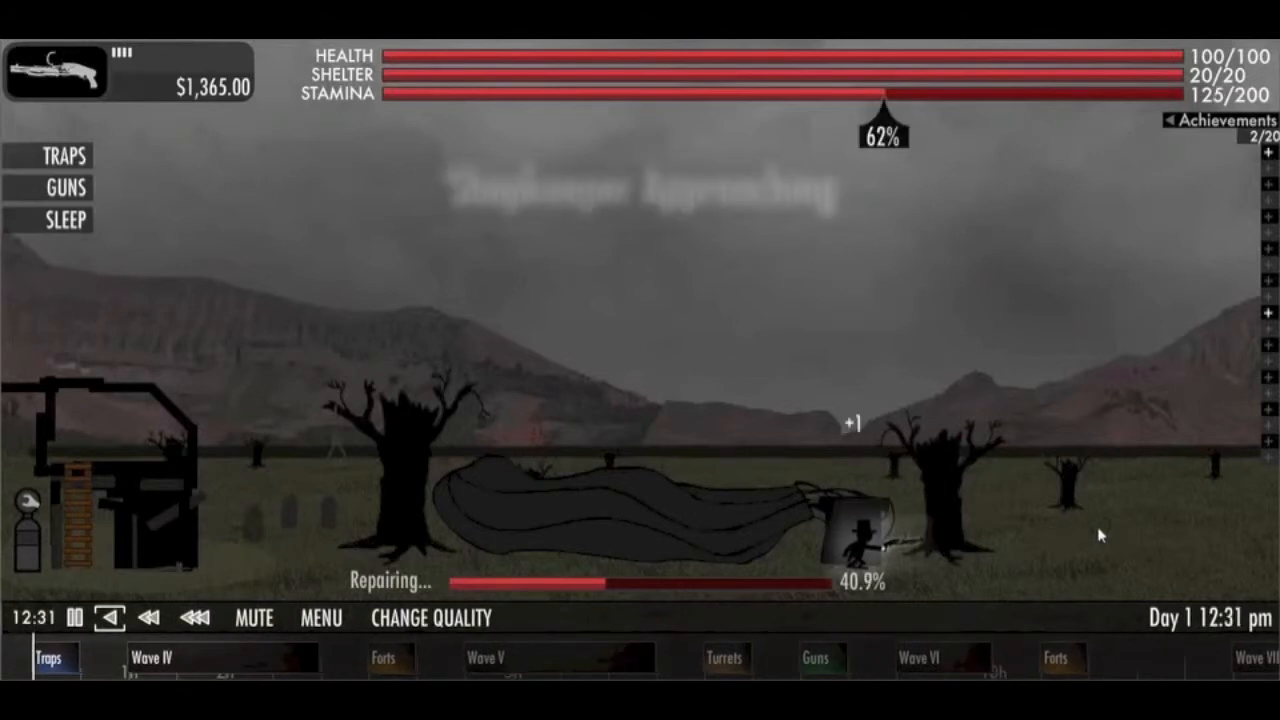
- Visit Gunter's Pest Traps, buy the Barbwire trap, and close the shop
click(948, 505)
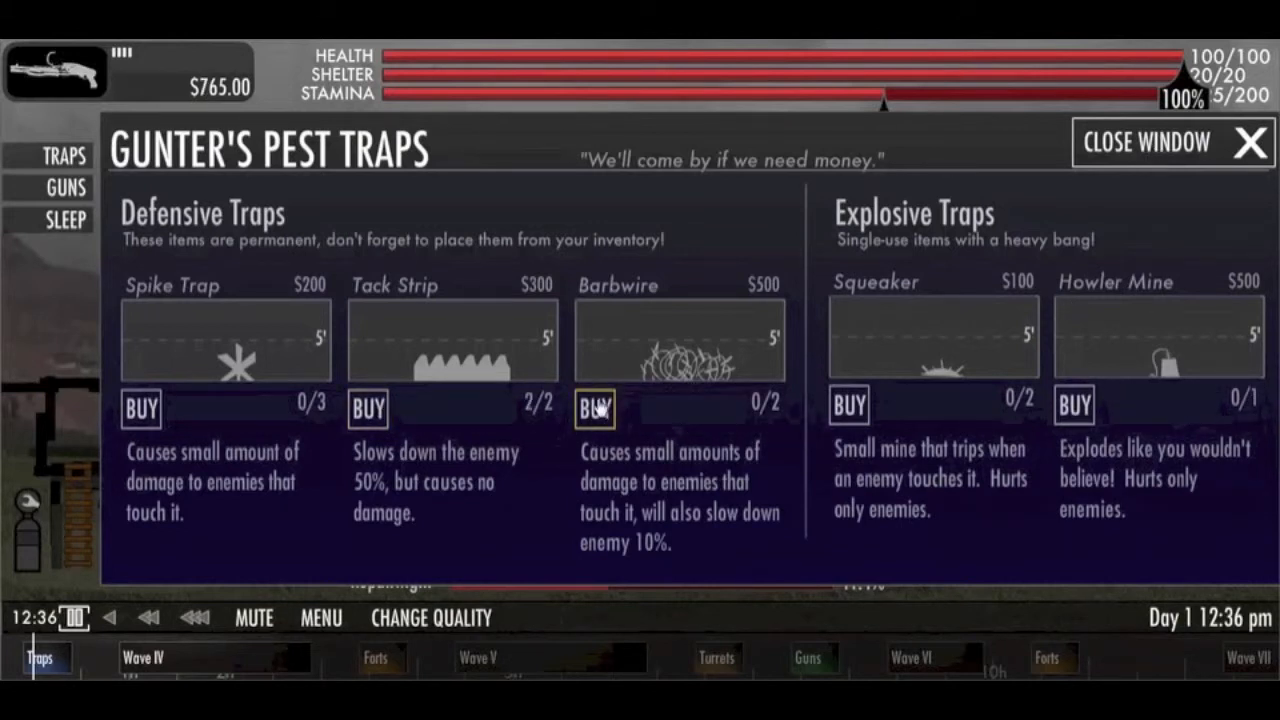
click(600, 408)
click(1250, 142)
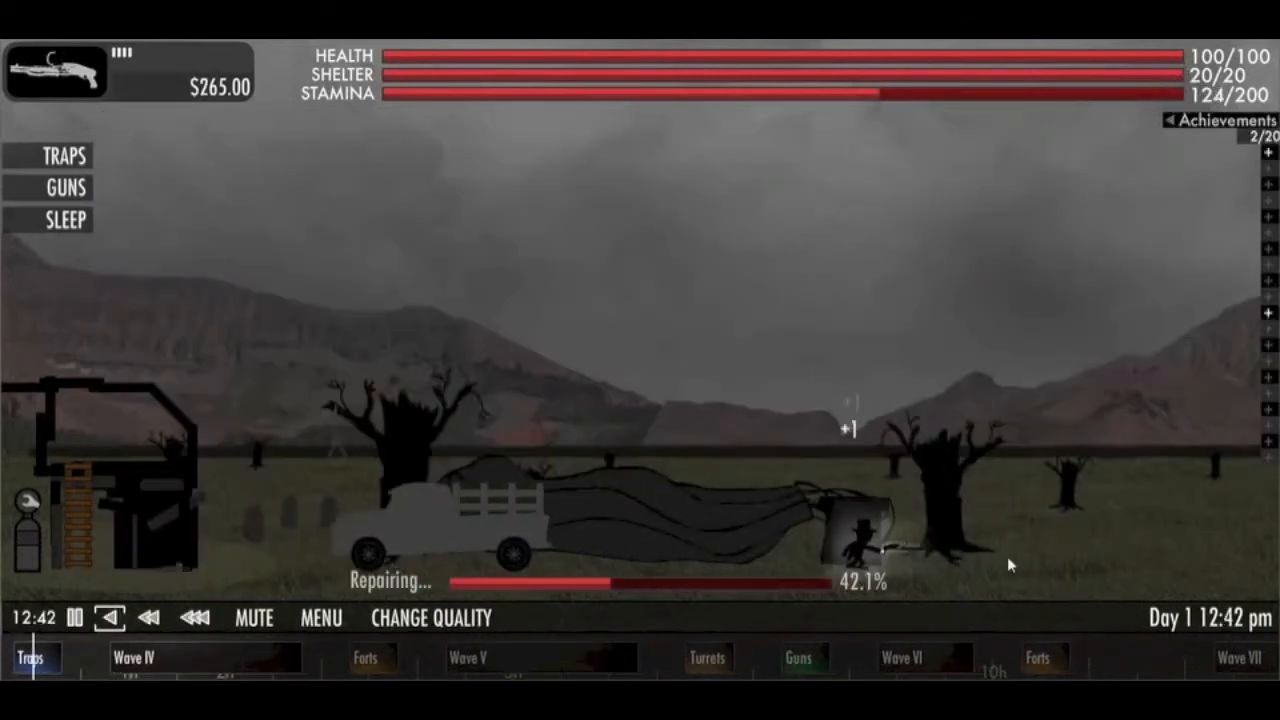
- Place both Tack Strip traps on the ground right of the balloon
click(65, 156)
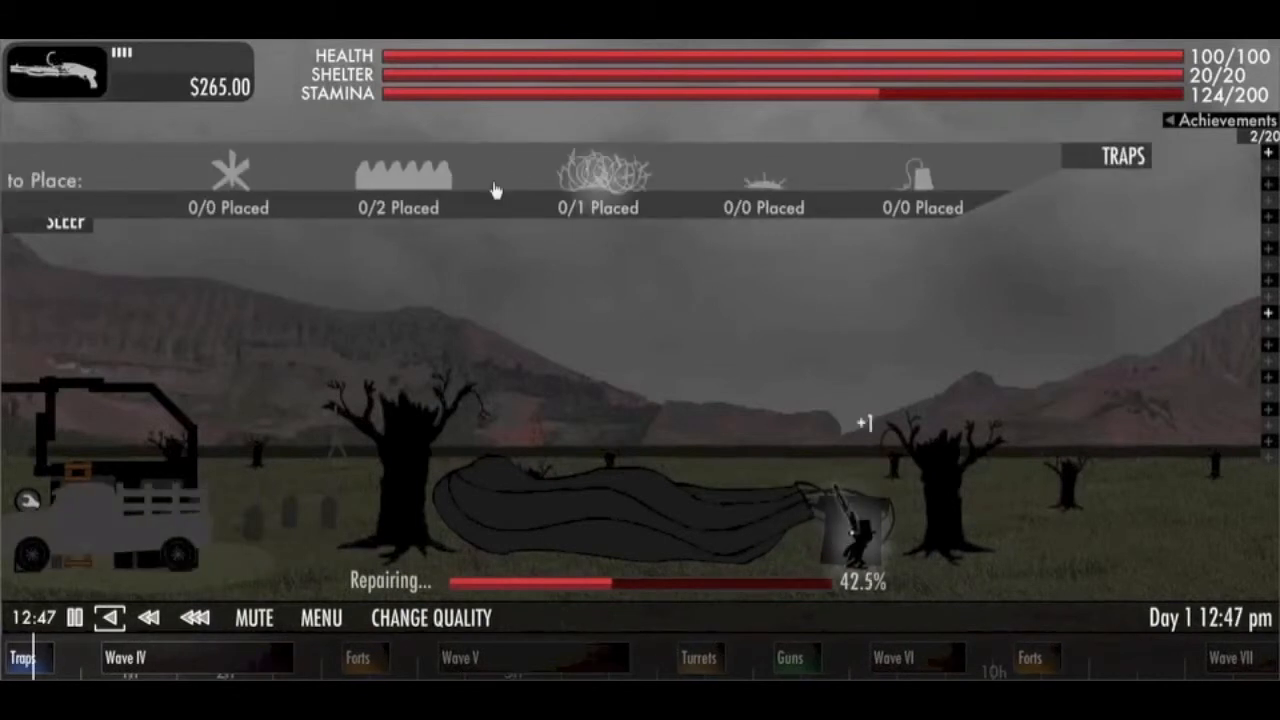
click(440, 185)
click(866, 500)
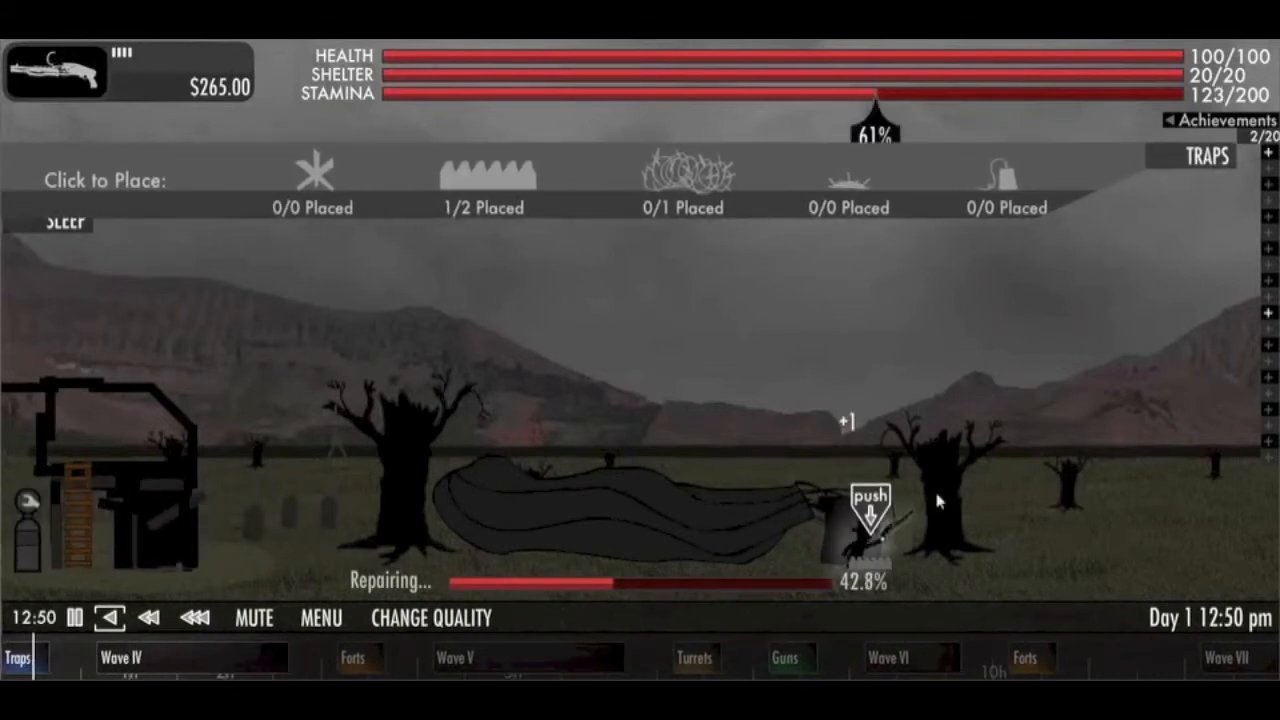
click(878, 505)
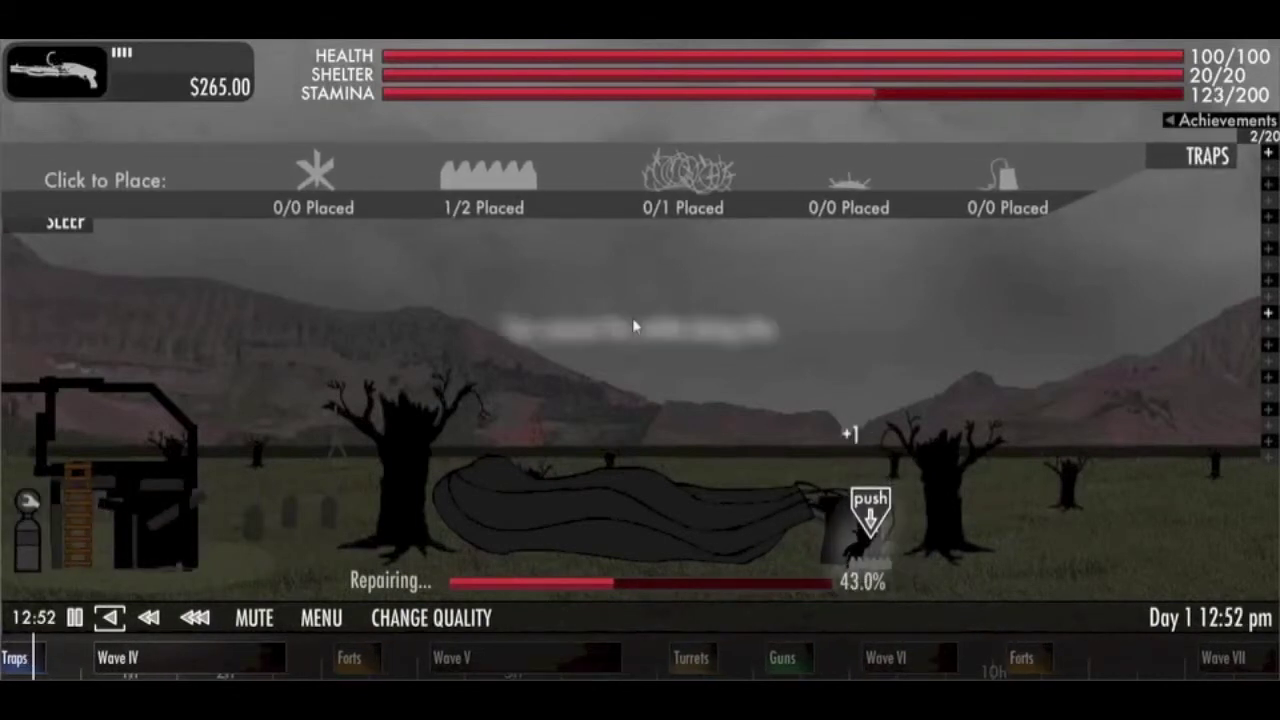
click(476, 208)
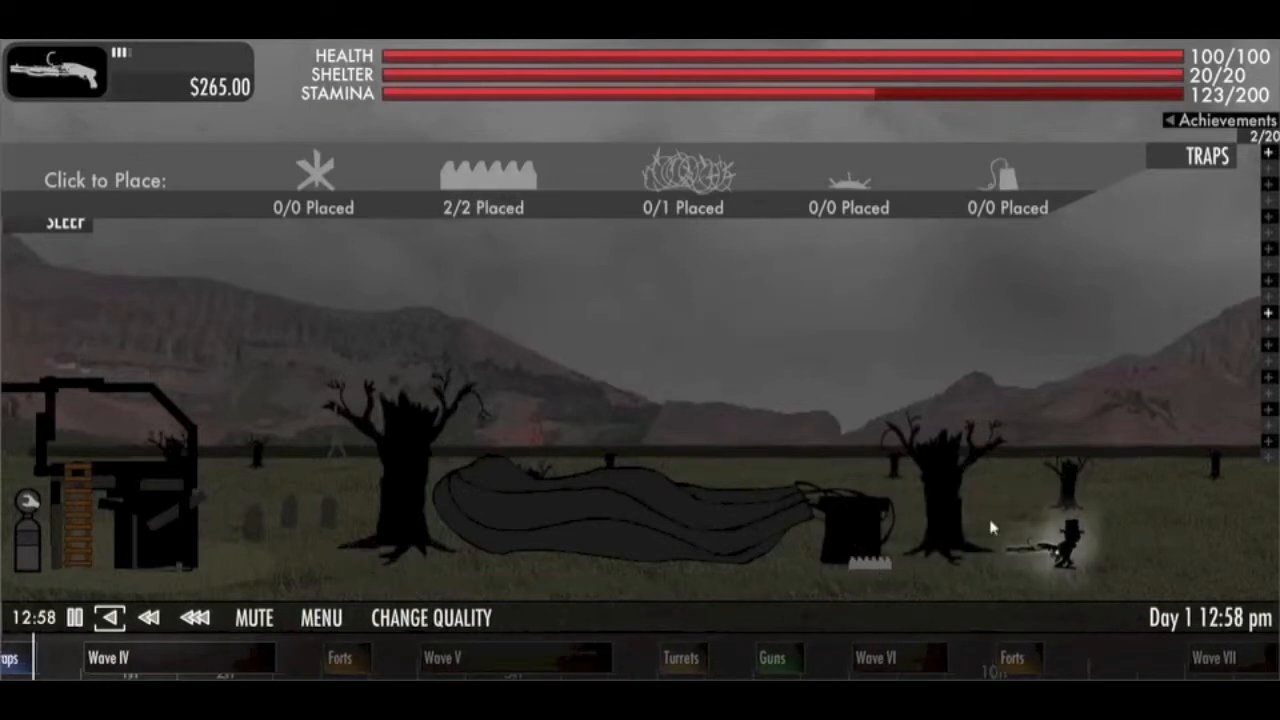
- Pick the Tack Strips back up, re-lay them farther right, and resume repairing
key(a)
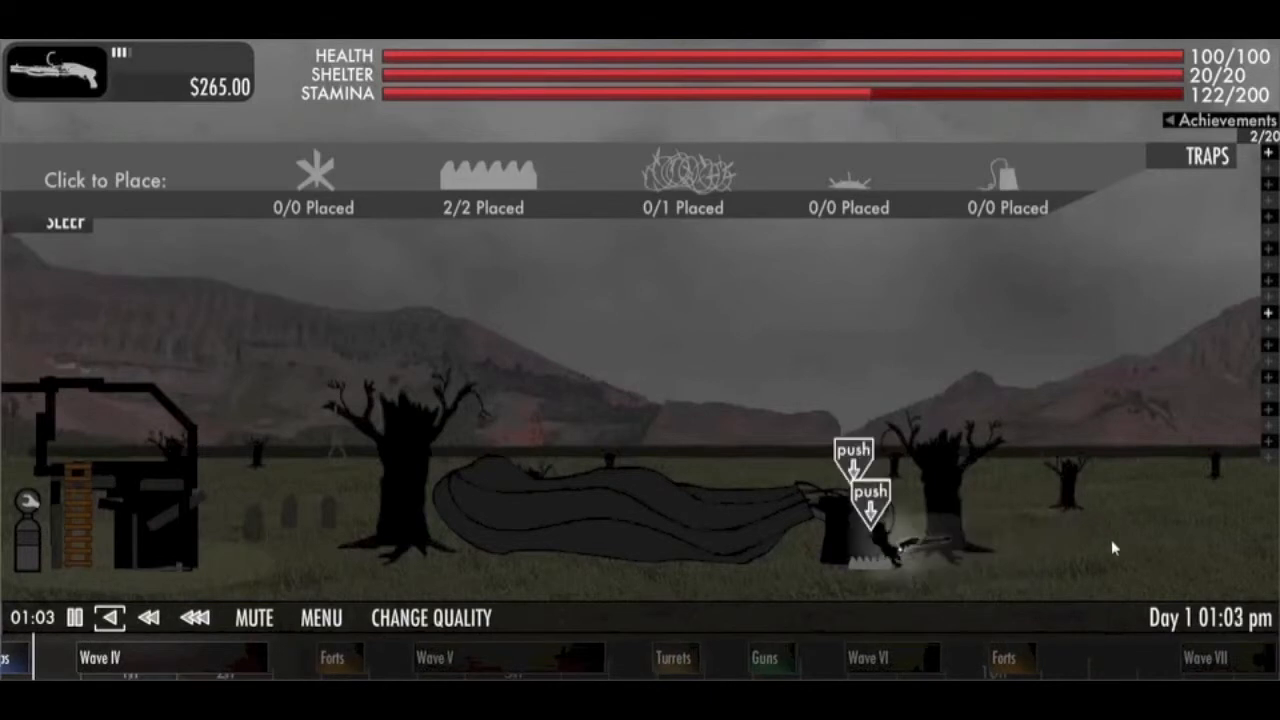
key(e)
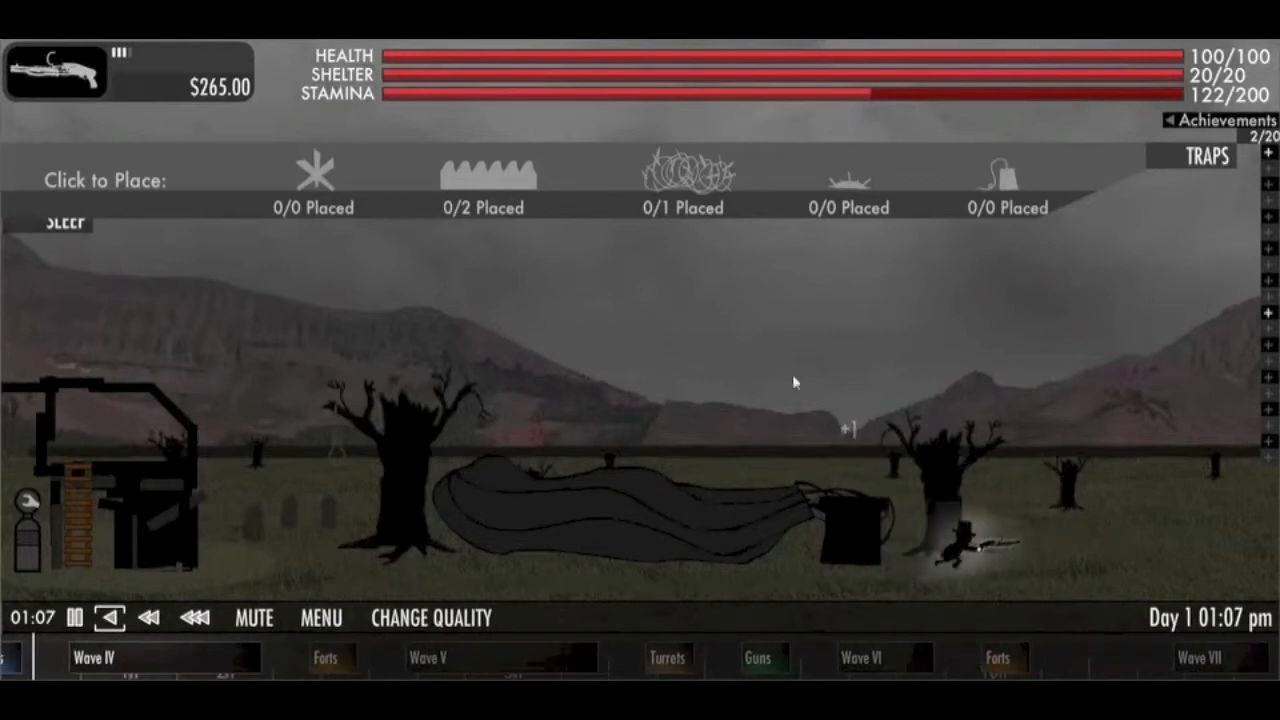
click(470, 195)
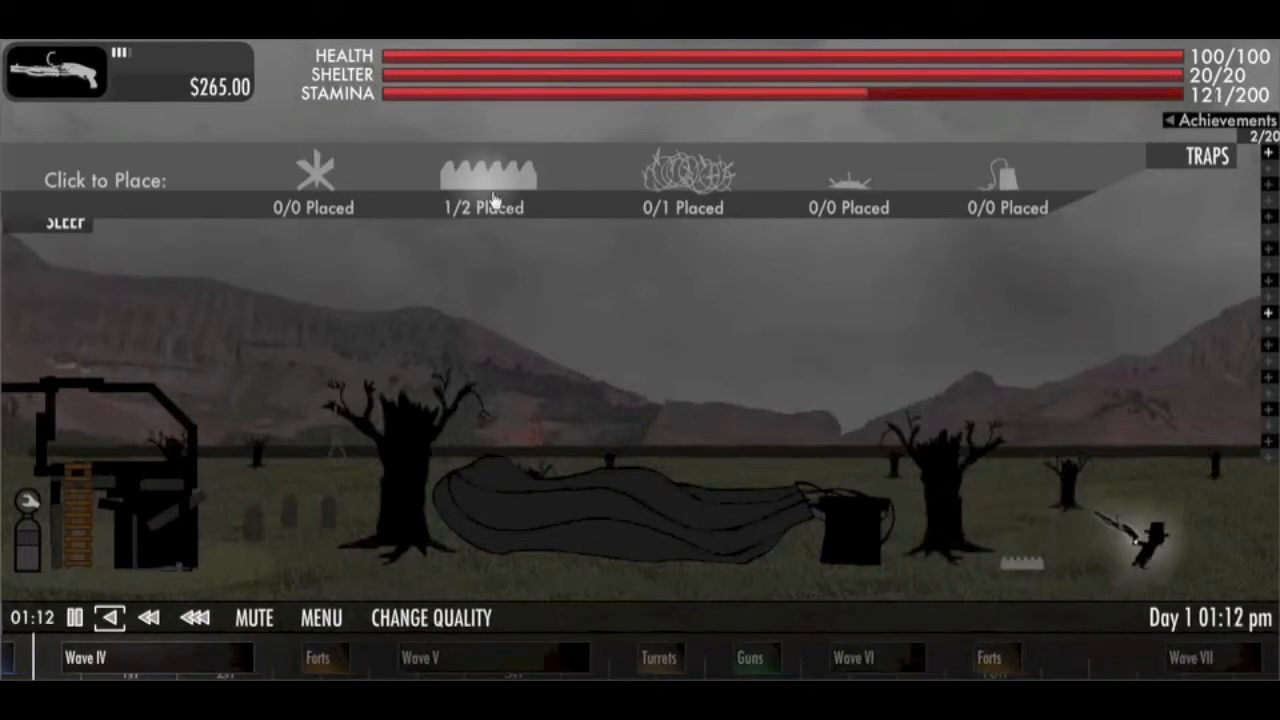
click(493, 199)
key(a)
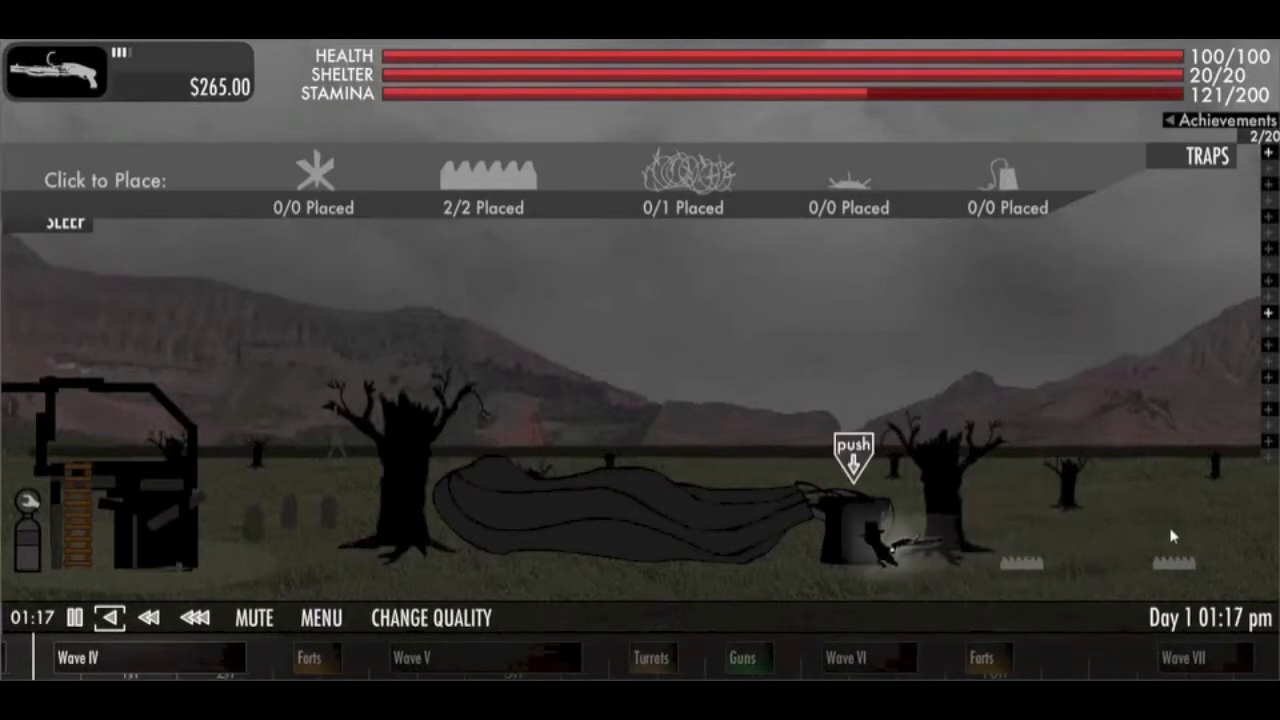
key(e)
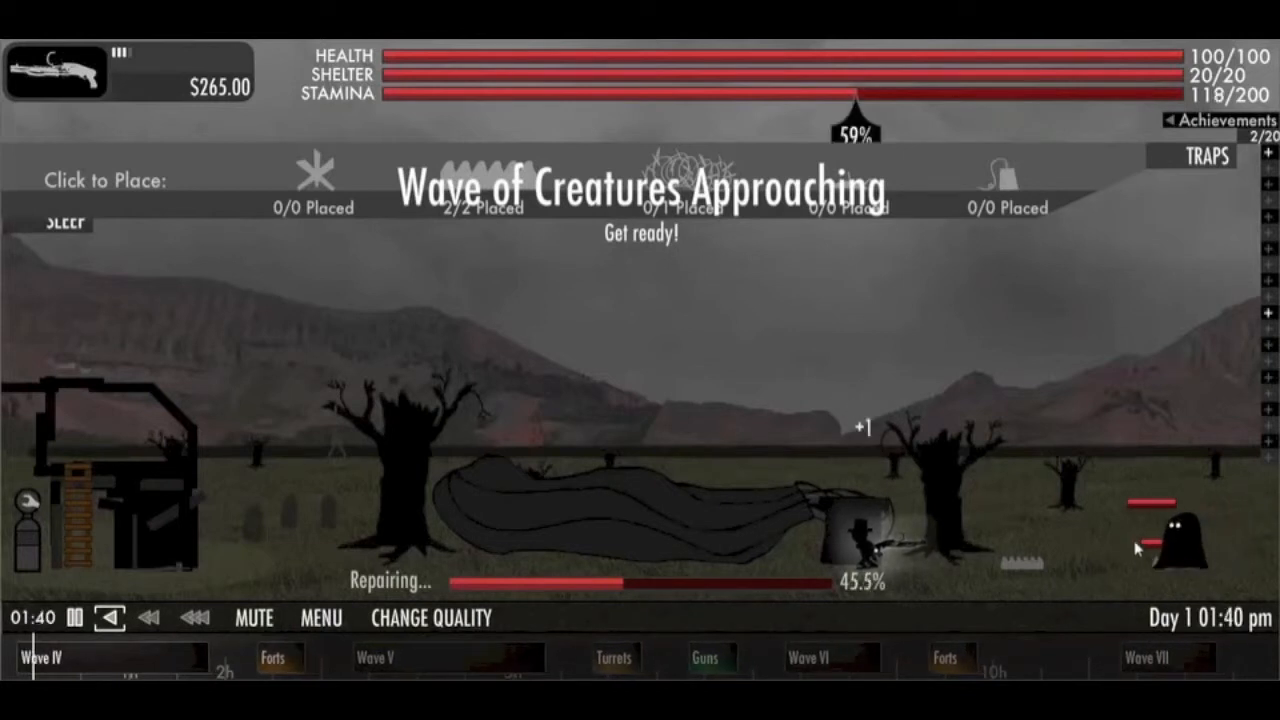
- Shoot the first creatures from the right, reload the shotgun, and take position by the crate
click(1120, 542)
click(1130, 545)
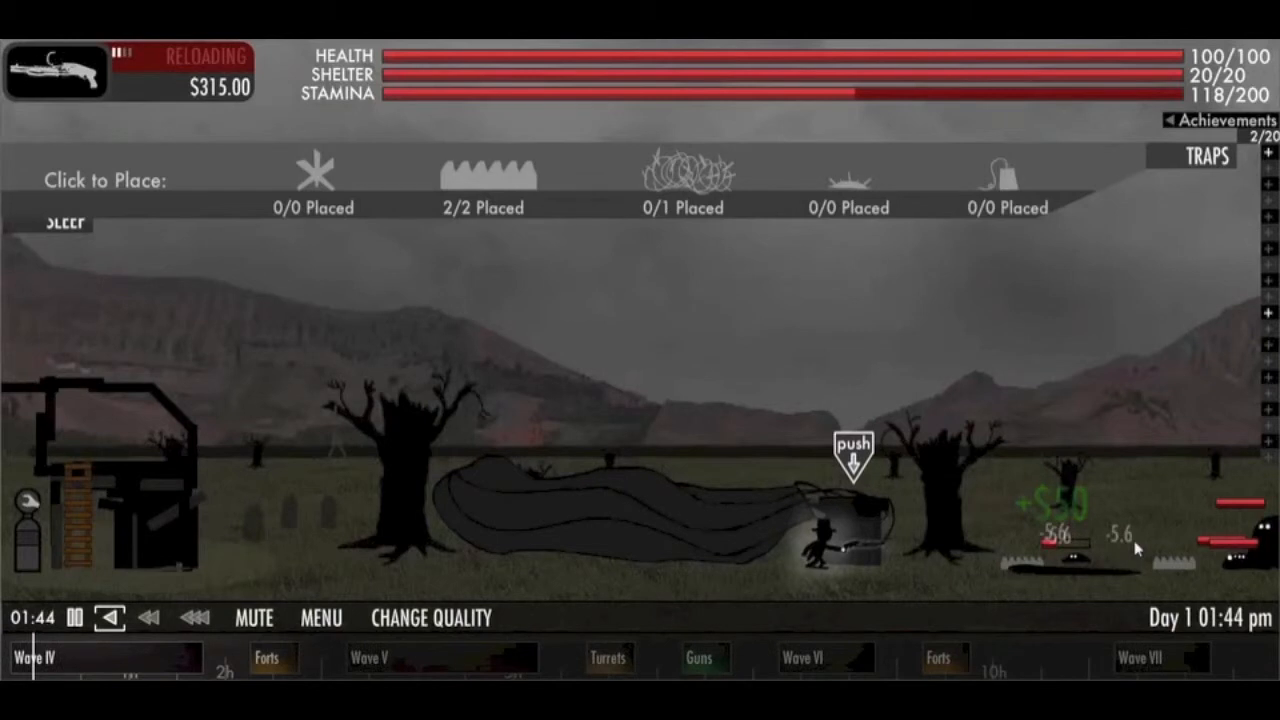
click(1130, 548)
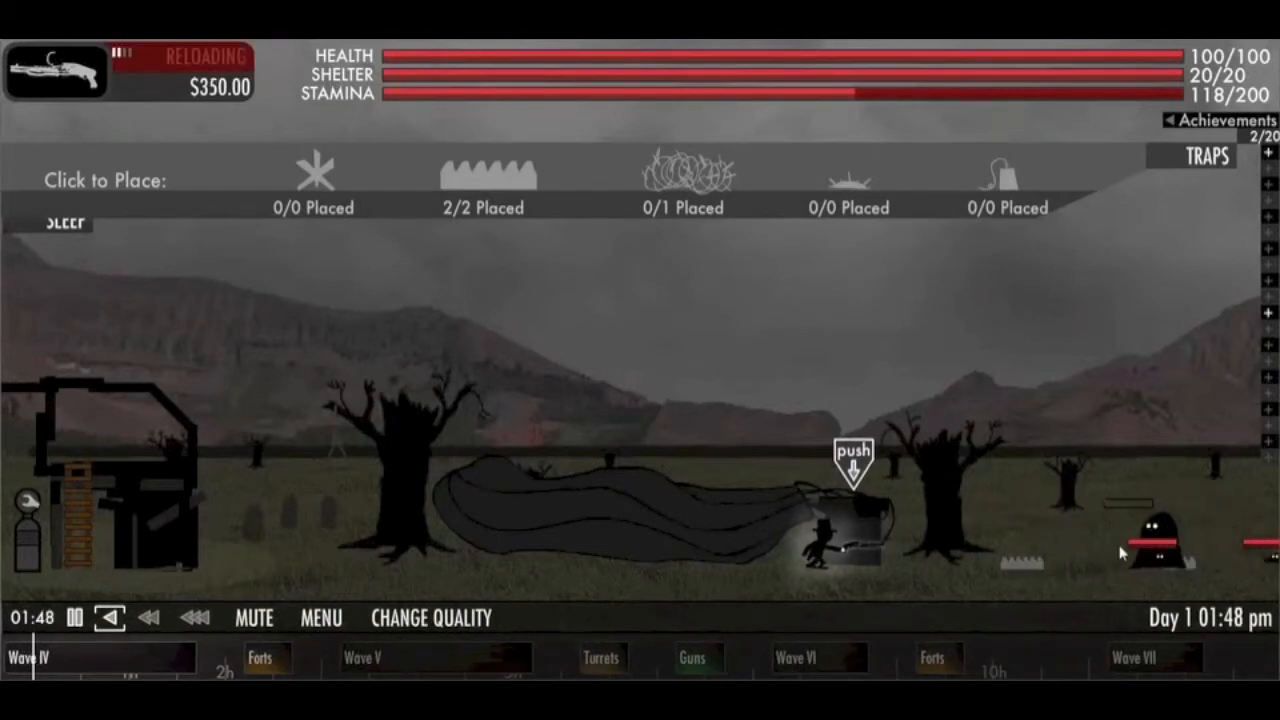
click(1110, 554)
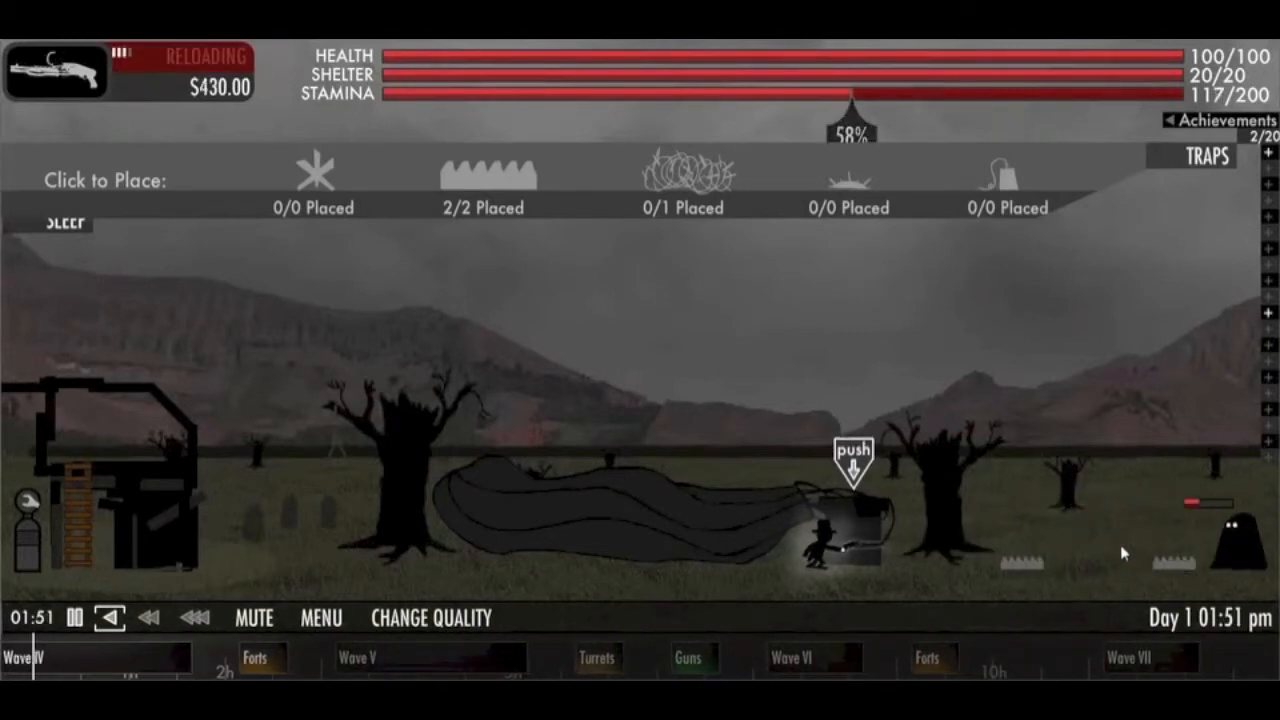
click(1122, 552)
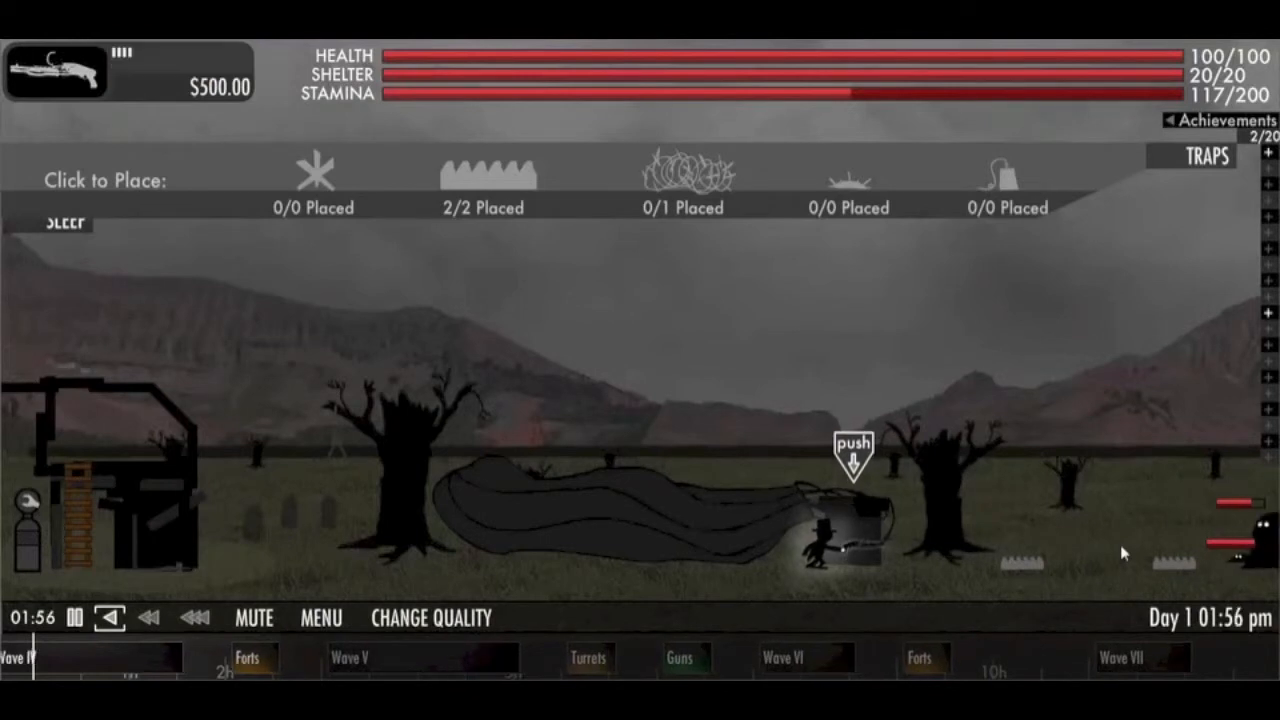
click(1125, 548)
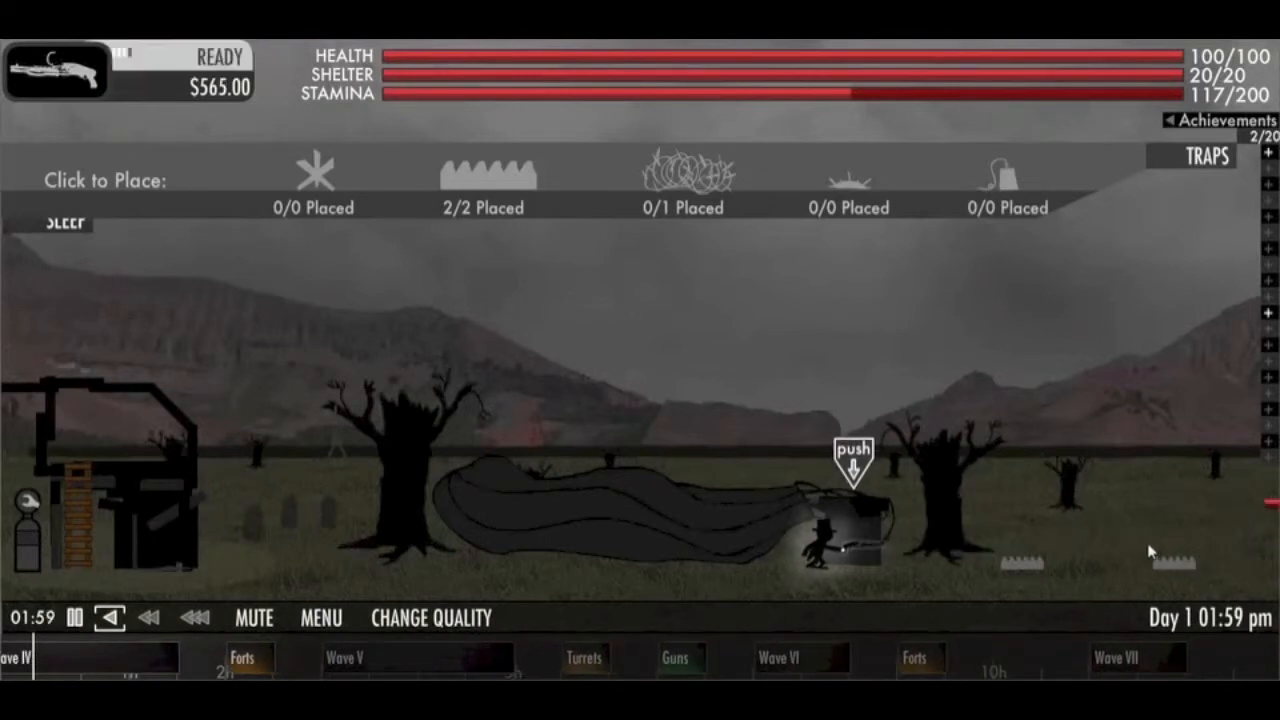
click(1143, 553)
key(r)
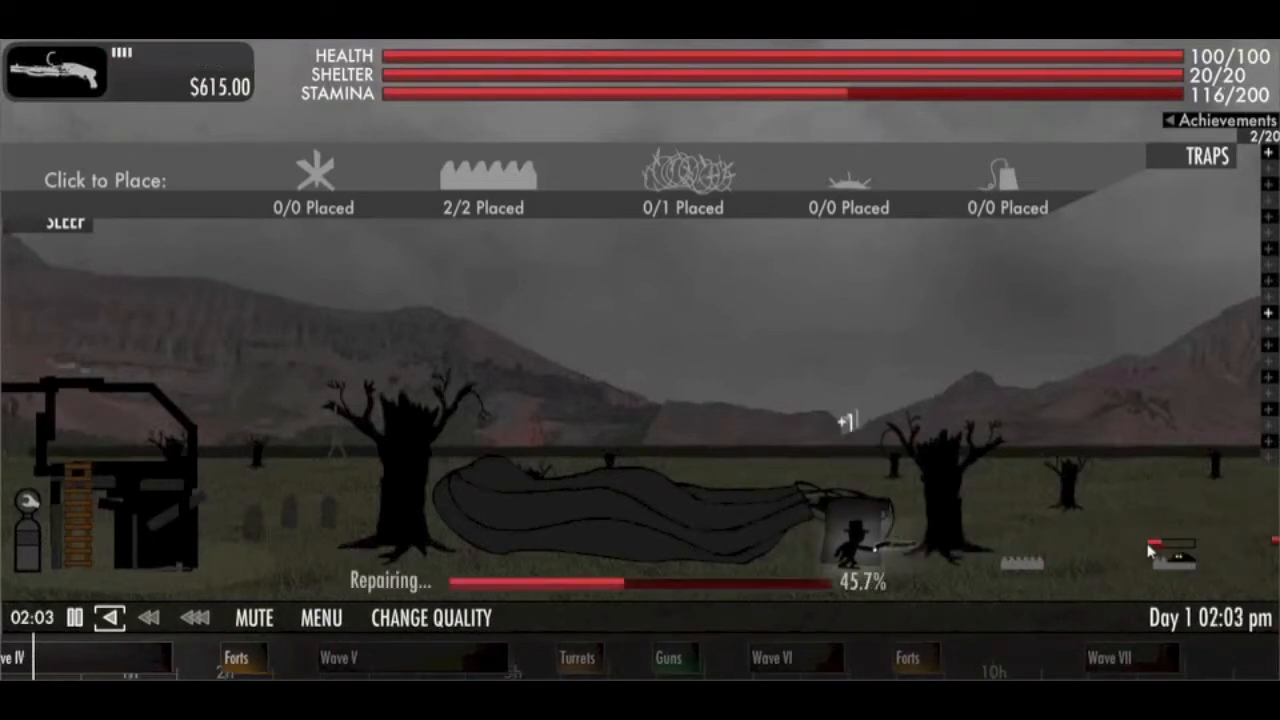
click(1144, 546)
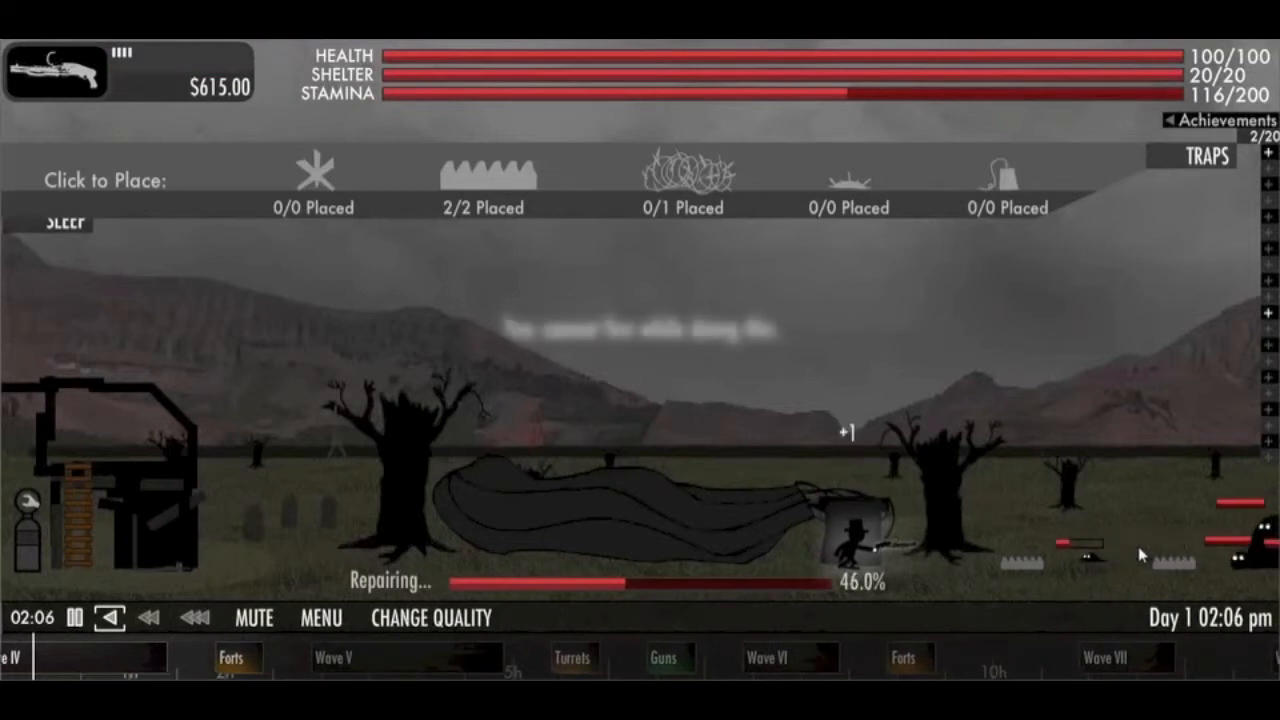
click(1140, 553)
key(r)
key(s)
- Kill the rest of the wave on the right and go back to repairing the balloon
click(1168, 552)
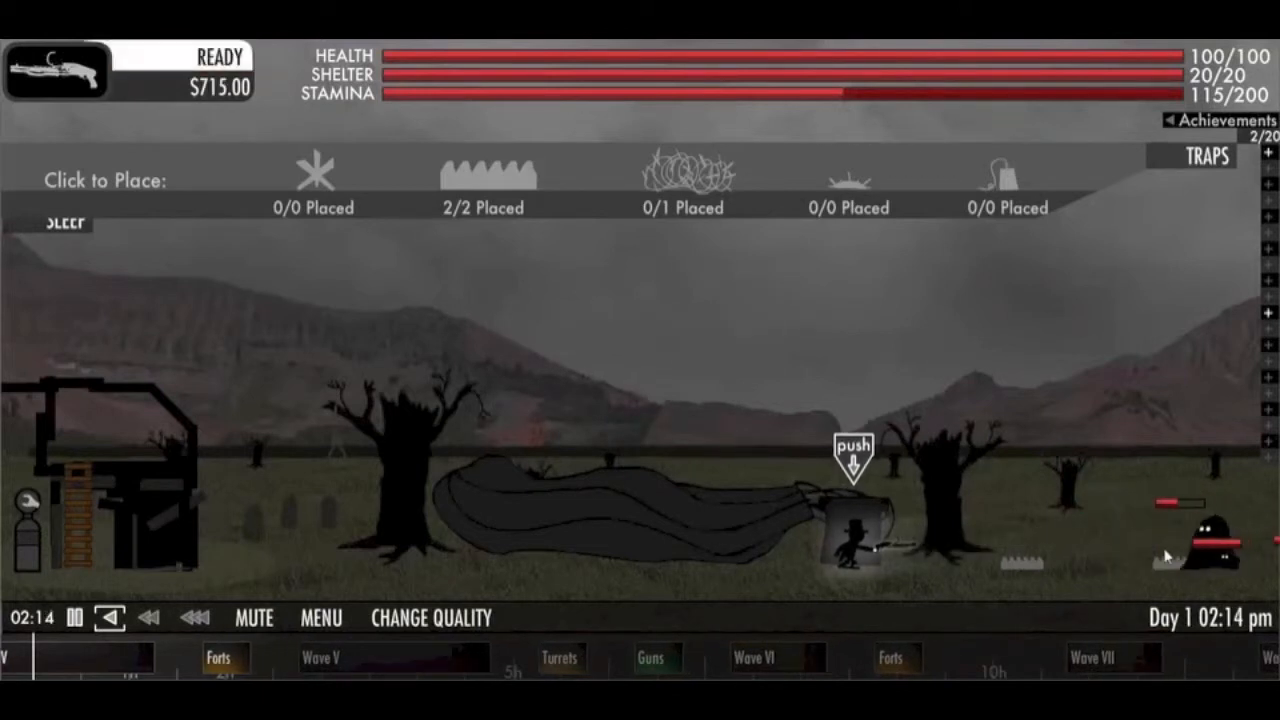
click(1178, 550)
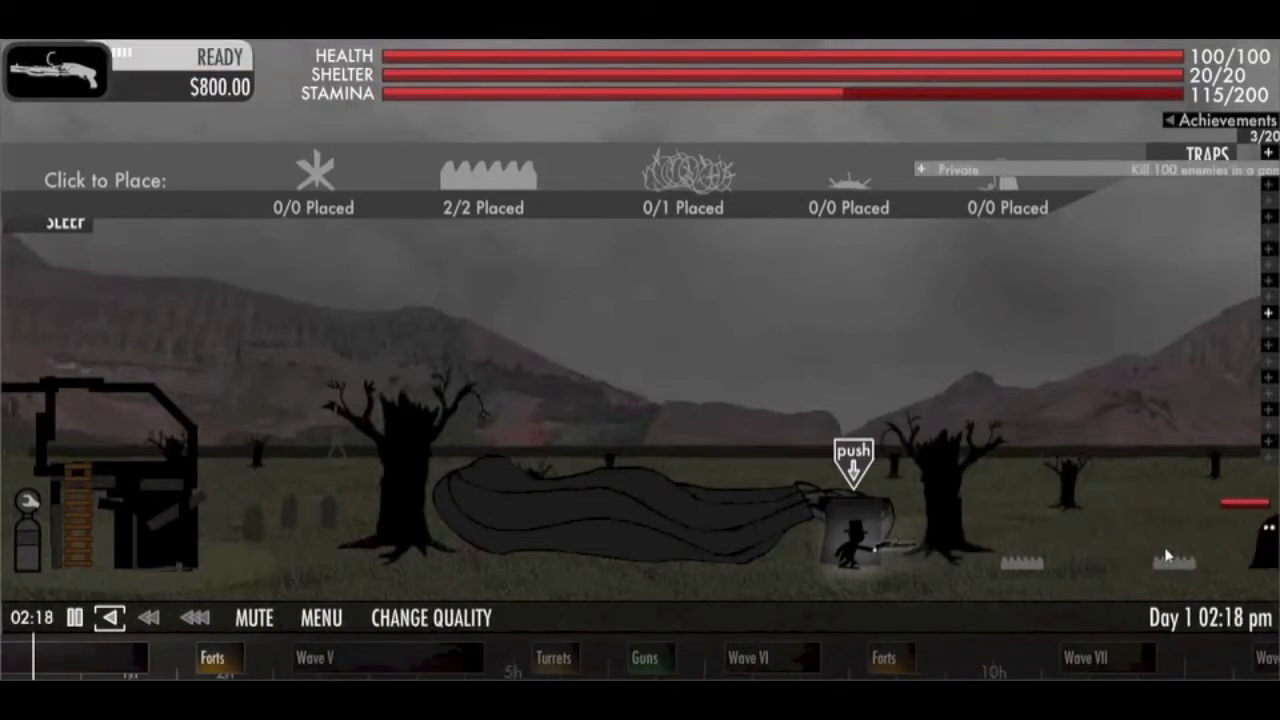
click(1168, 556)
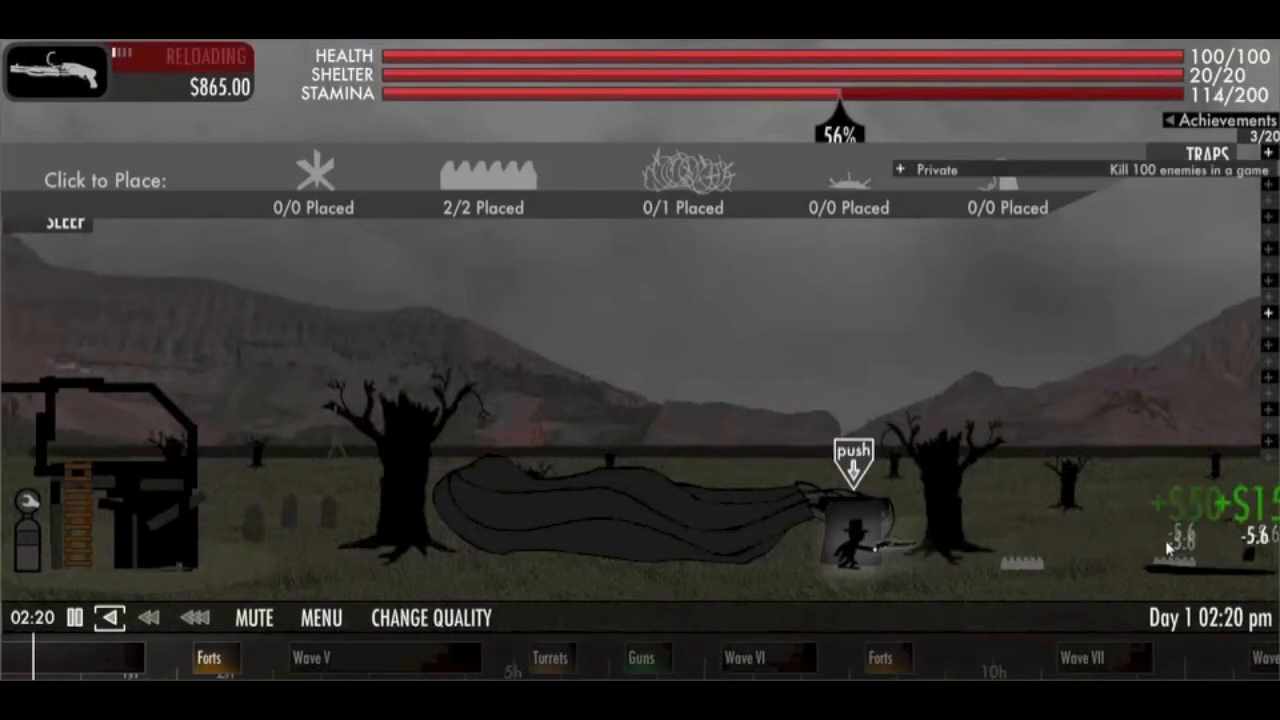
click(1165, 549)
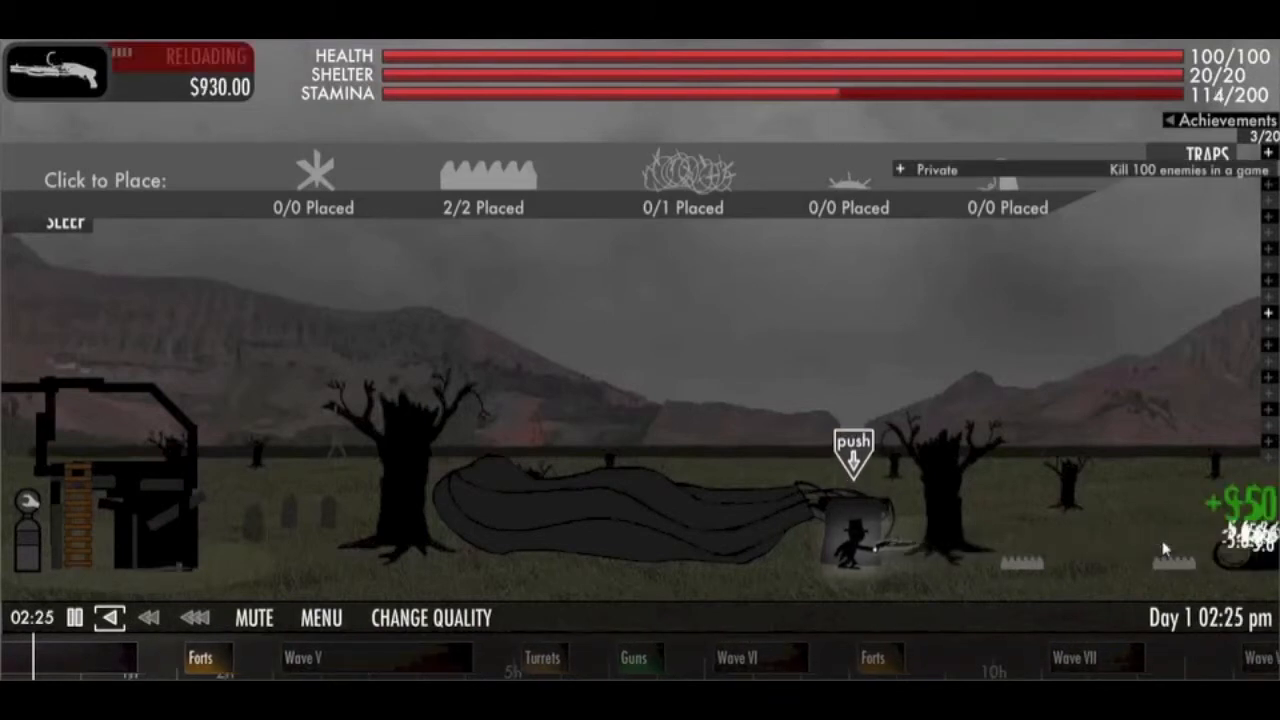
click(1214, 552)
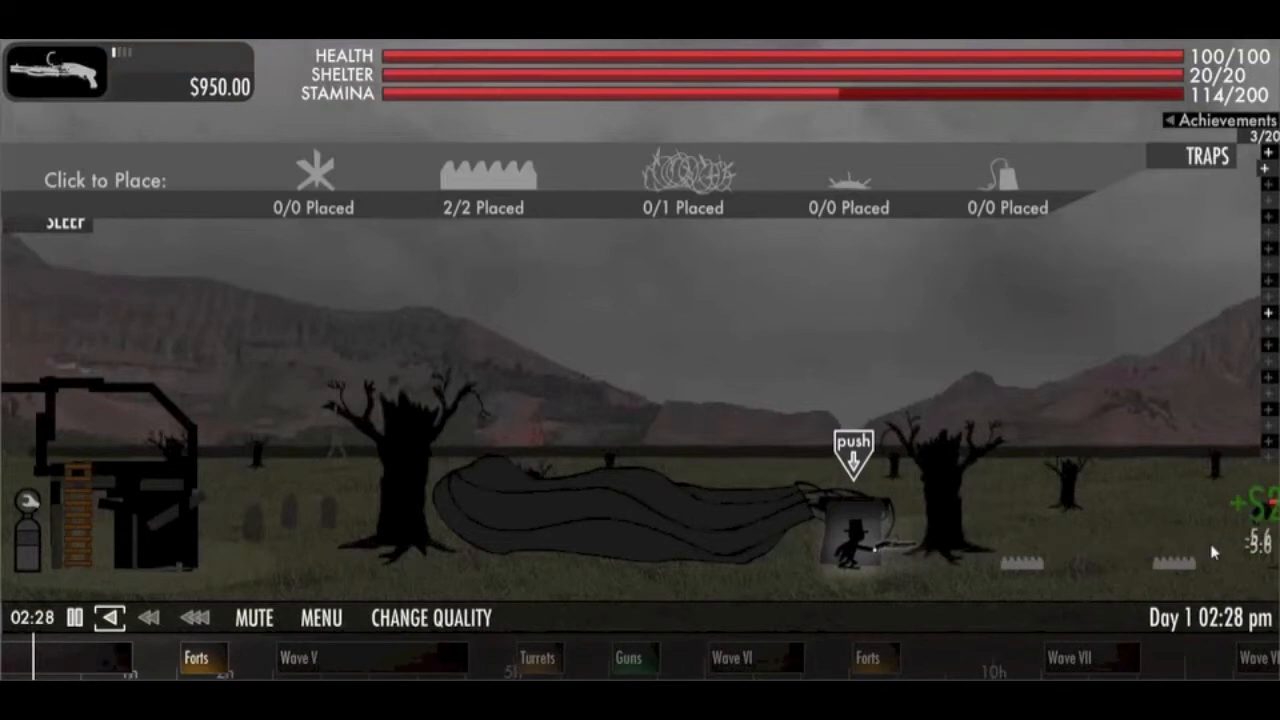
click(1214, 552)
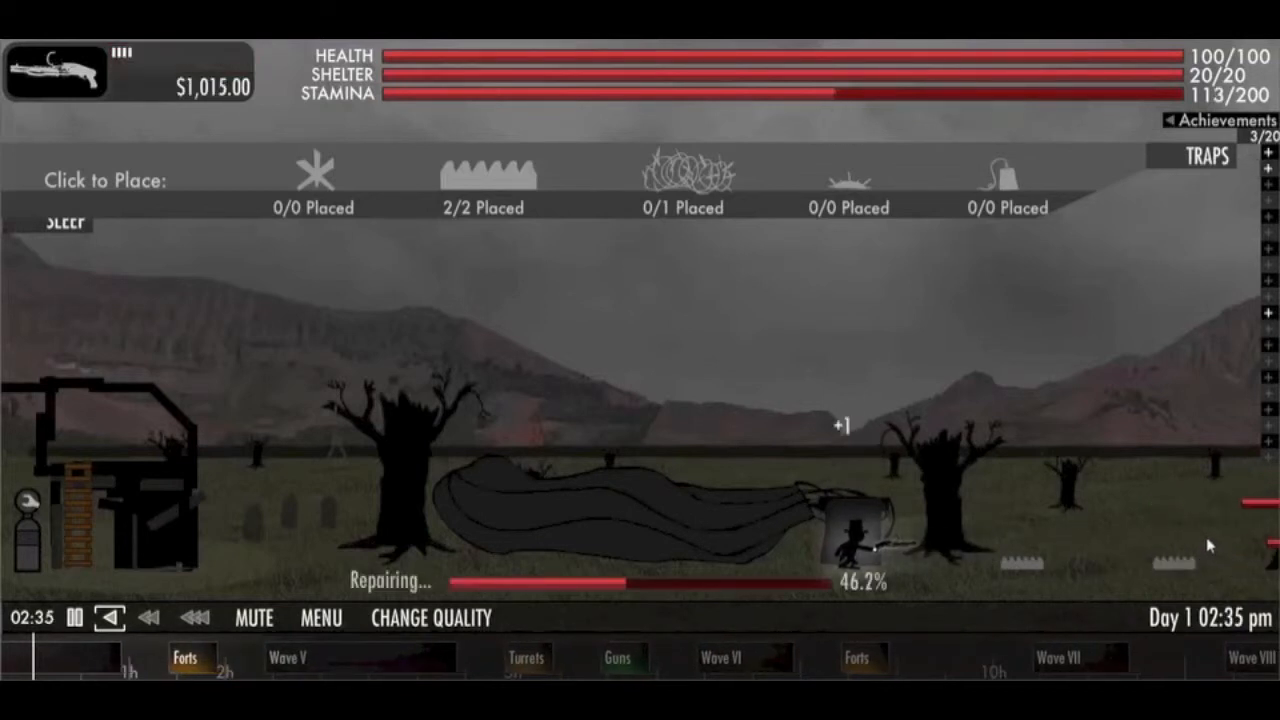
click(1205, 545)
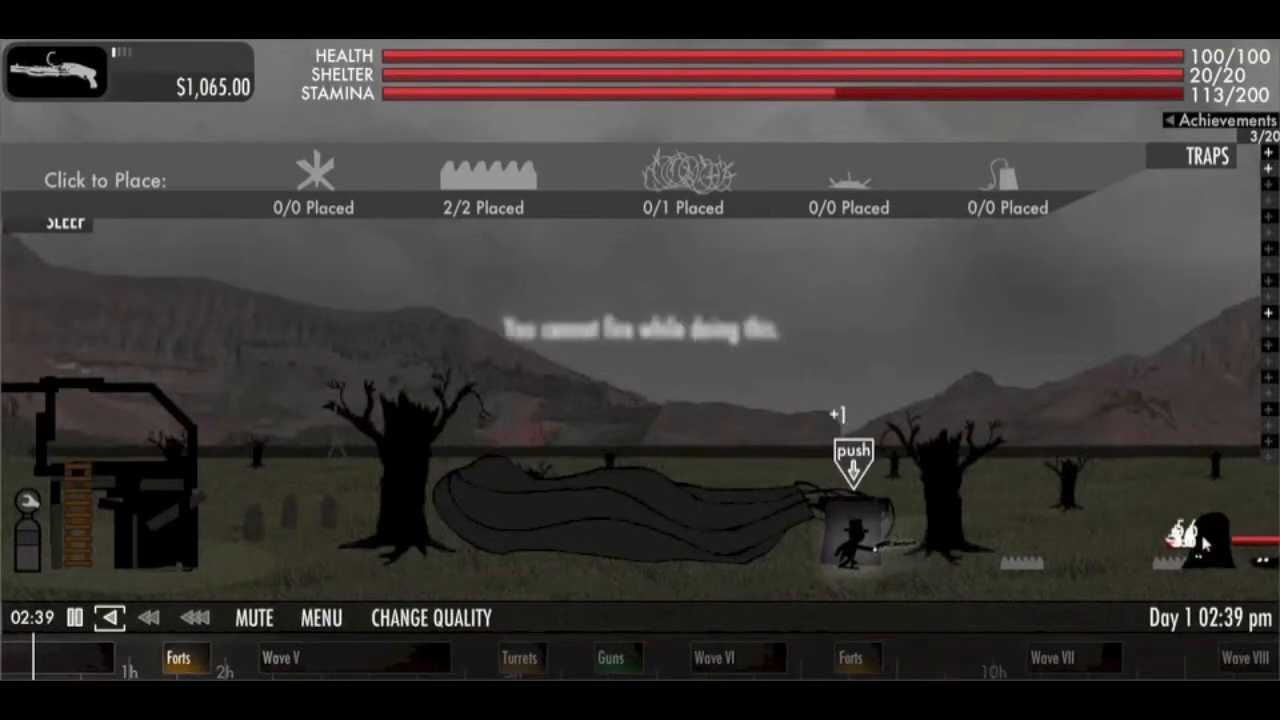
click(1220, 558)
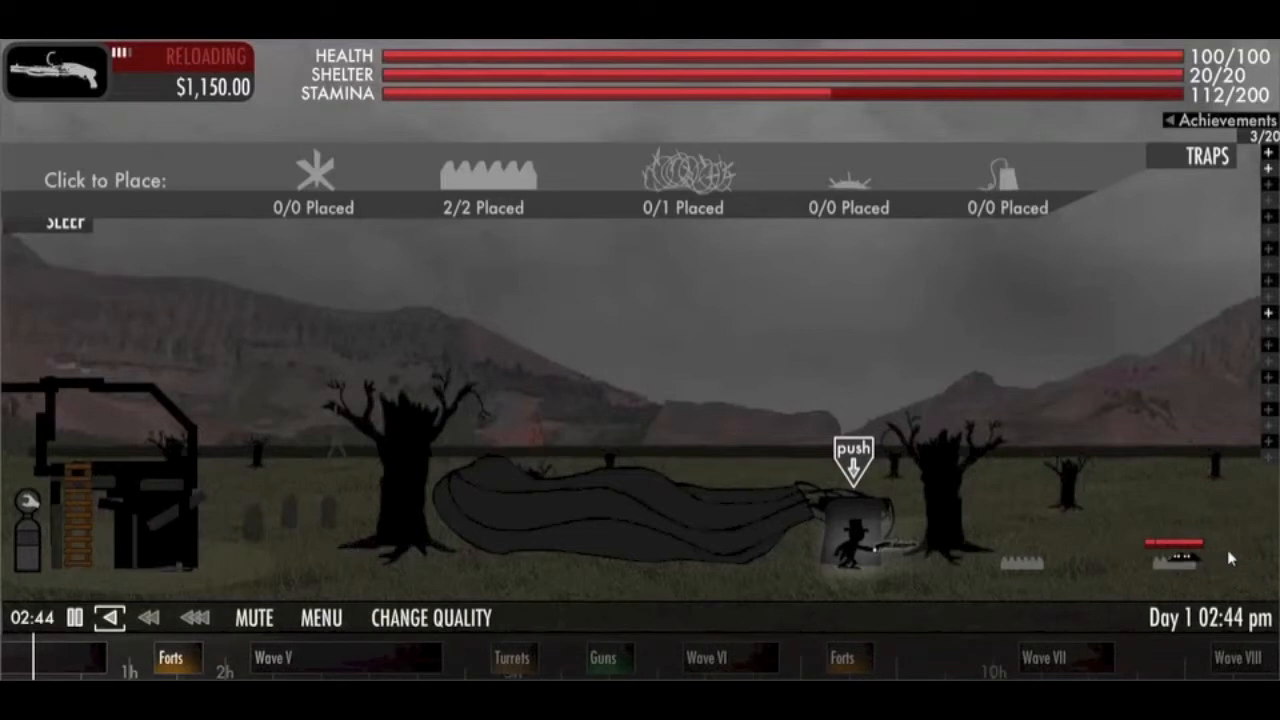
click(1230, 558)
click(1228, 550)
click(1222, 552)
click(1222, 552)
key(r)
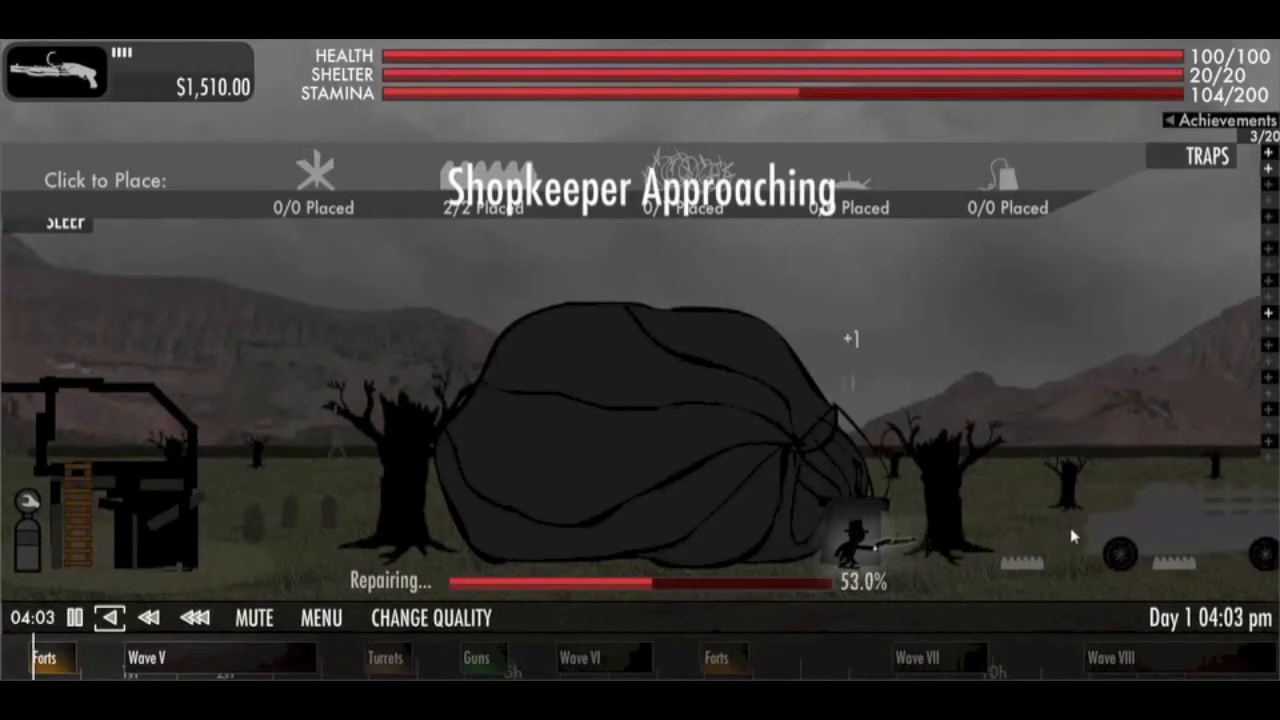
- Browse Mel's Kitchen & Home without buying, close it, and collapse the TRAPS bar
click(1072, 537)
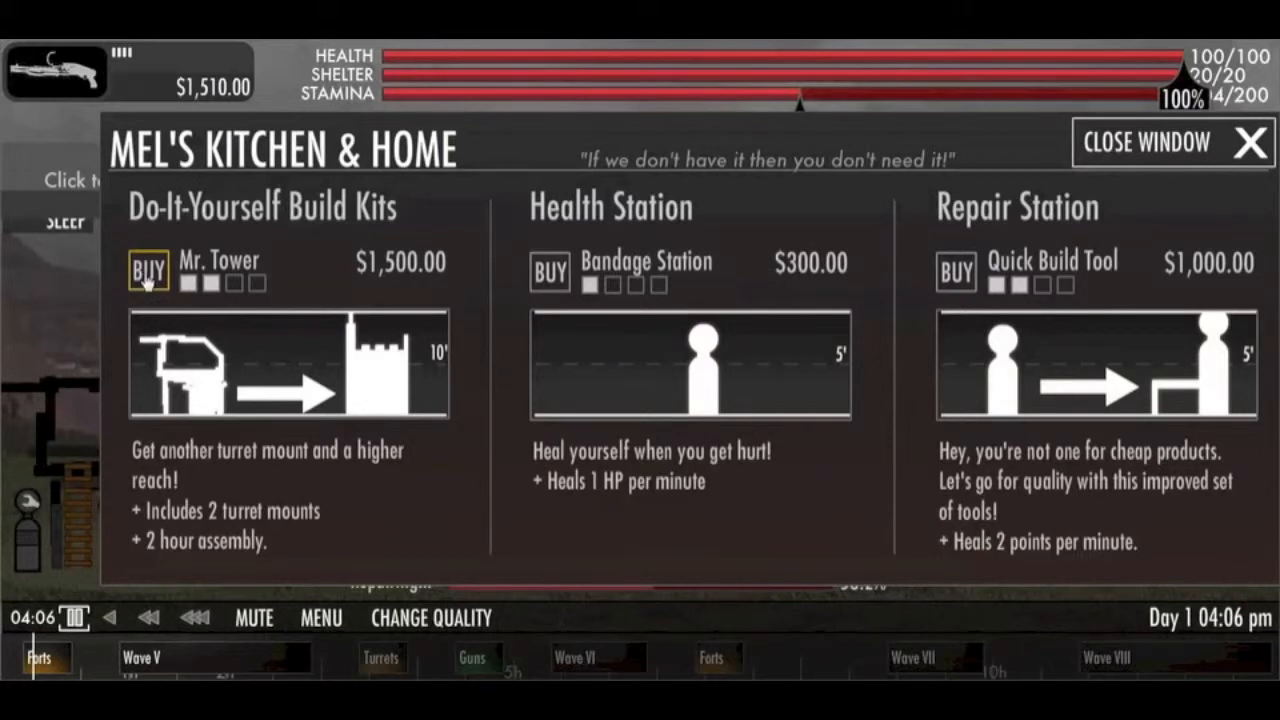
click(1113, 163)
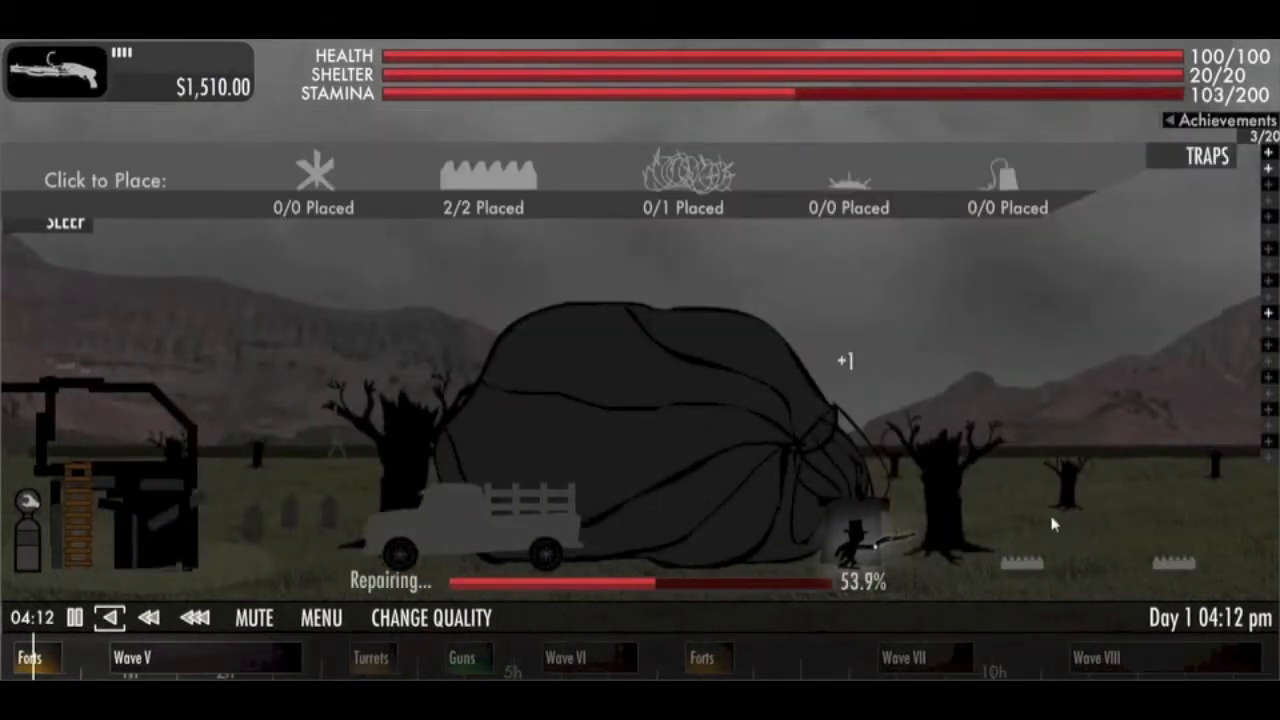
click(1207, 157)
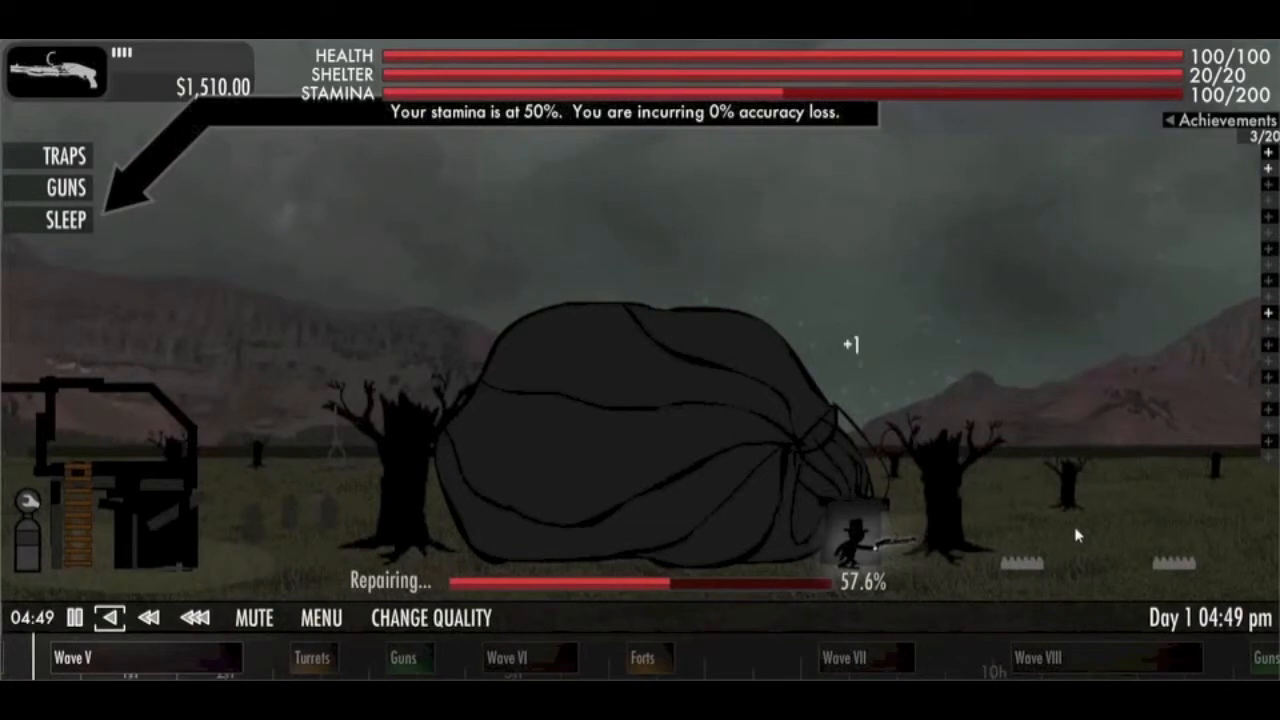
- Walk left away from the balloon, return, and resume repairing toward 59%
key(a)
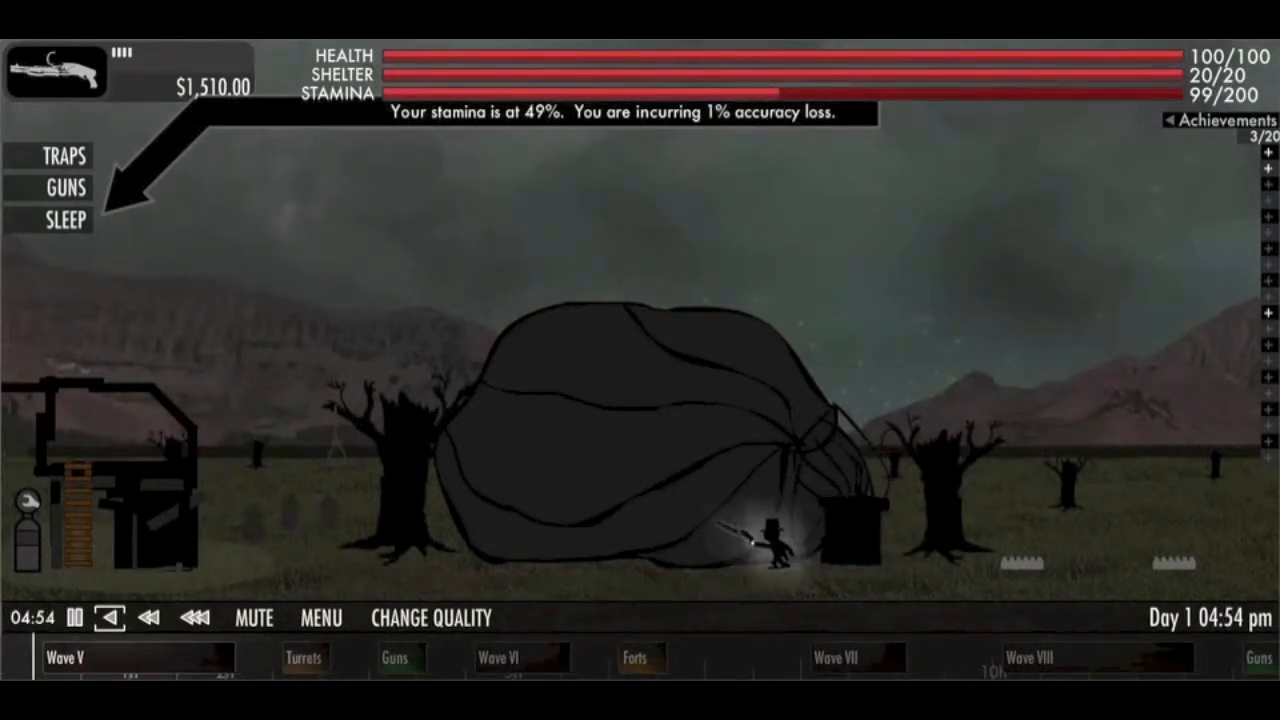
key(d)
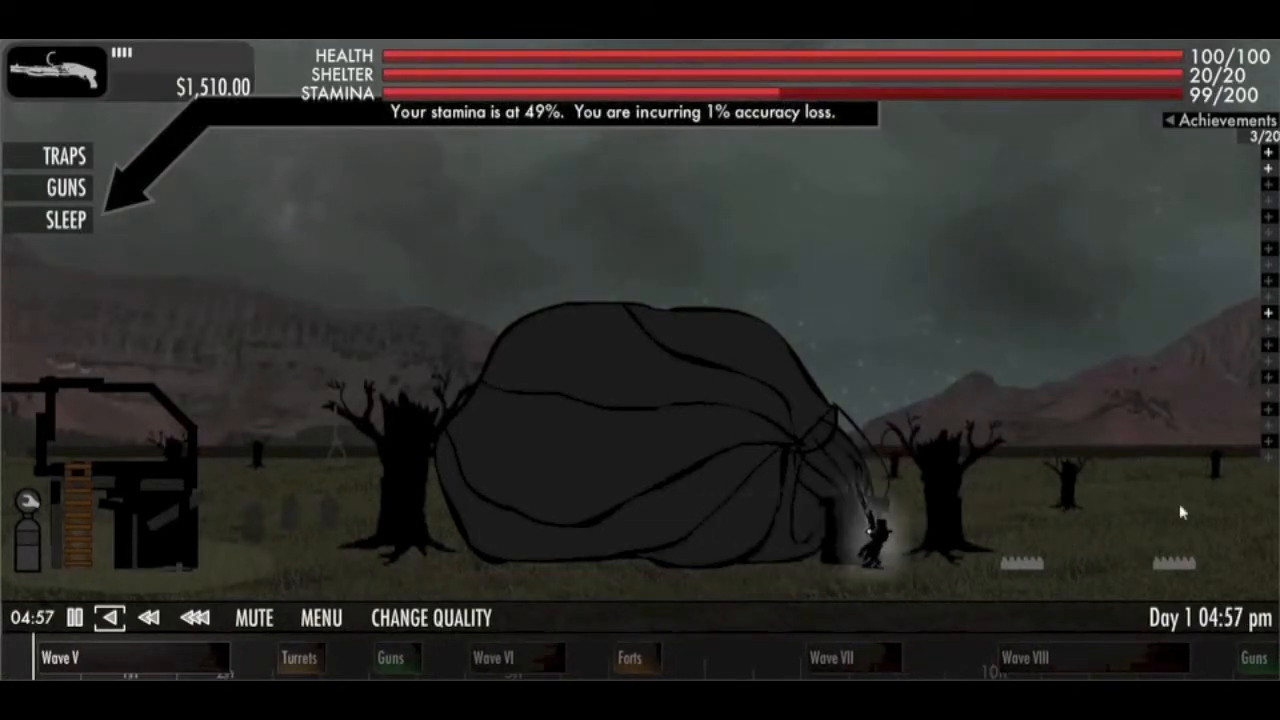
key(e)
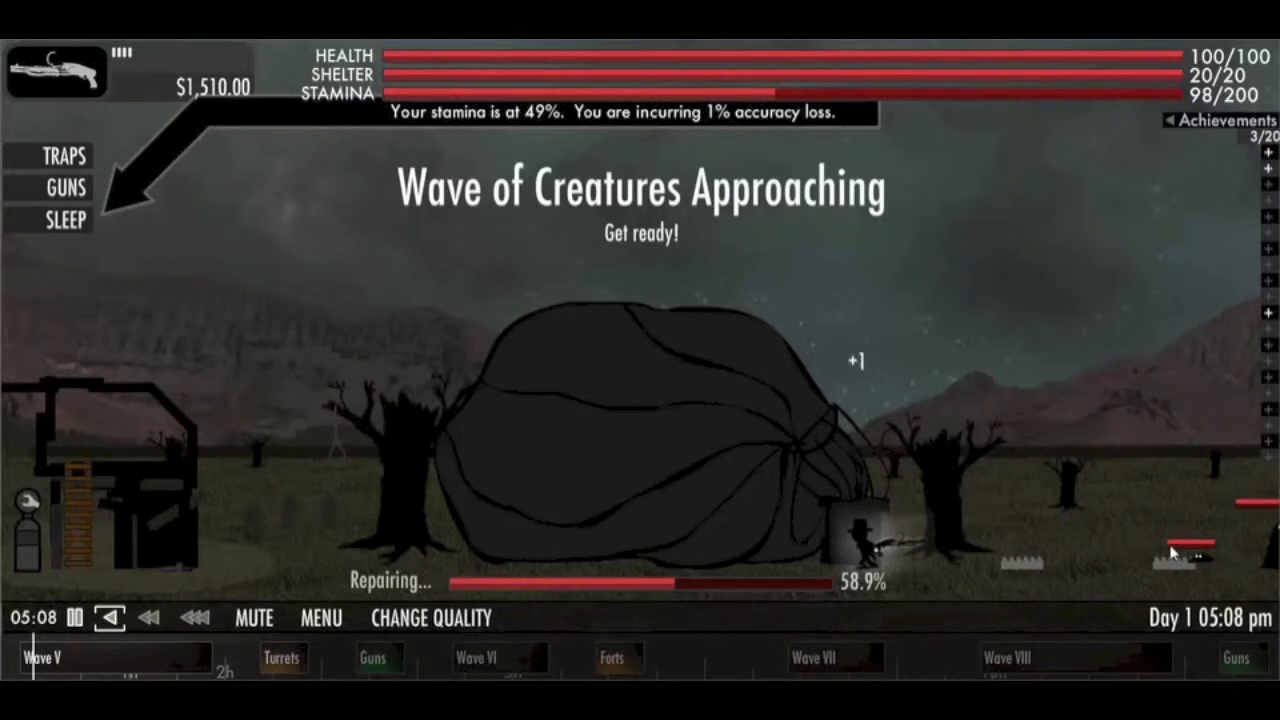
- Shoot down the first group of creatures attacking from the right with the shotgun
click(1176, 560)
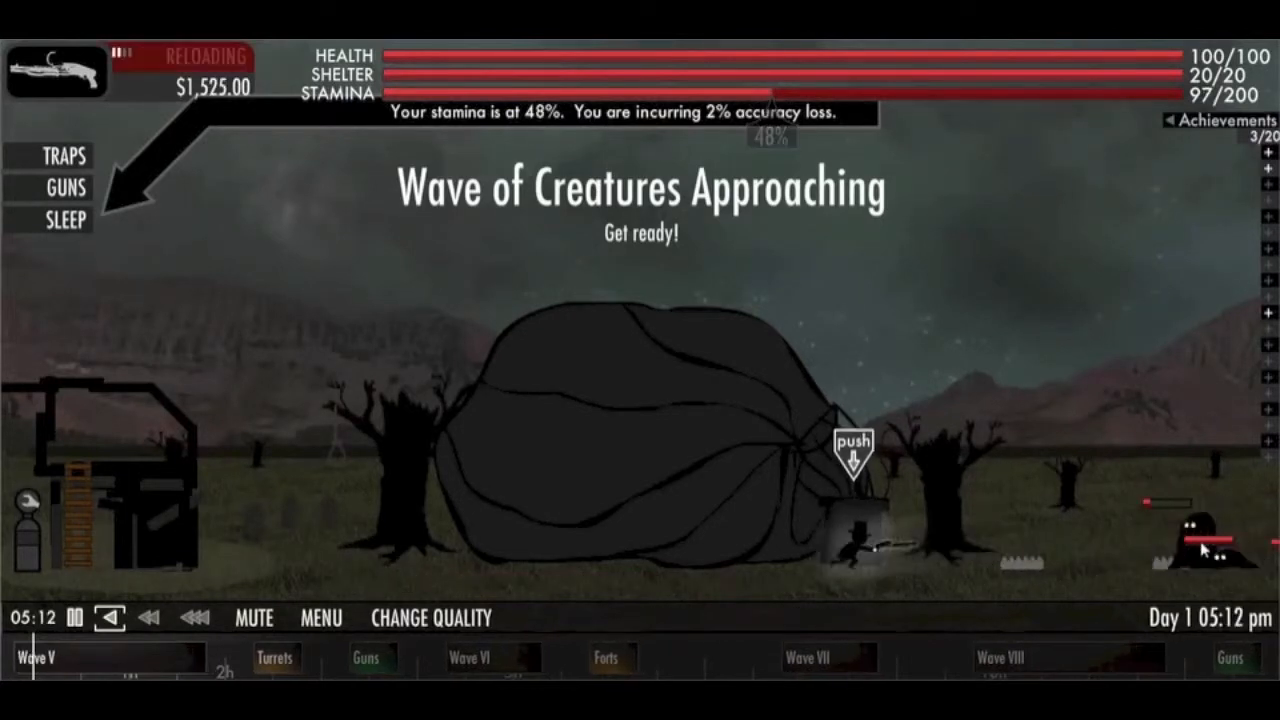
click(1203, 545)
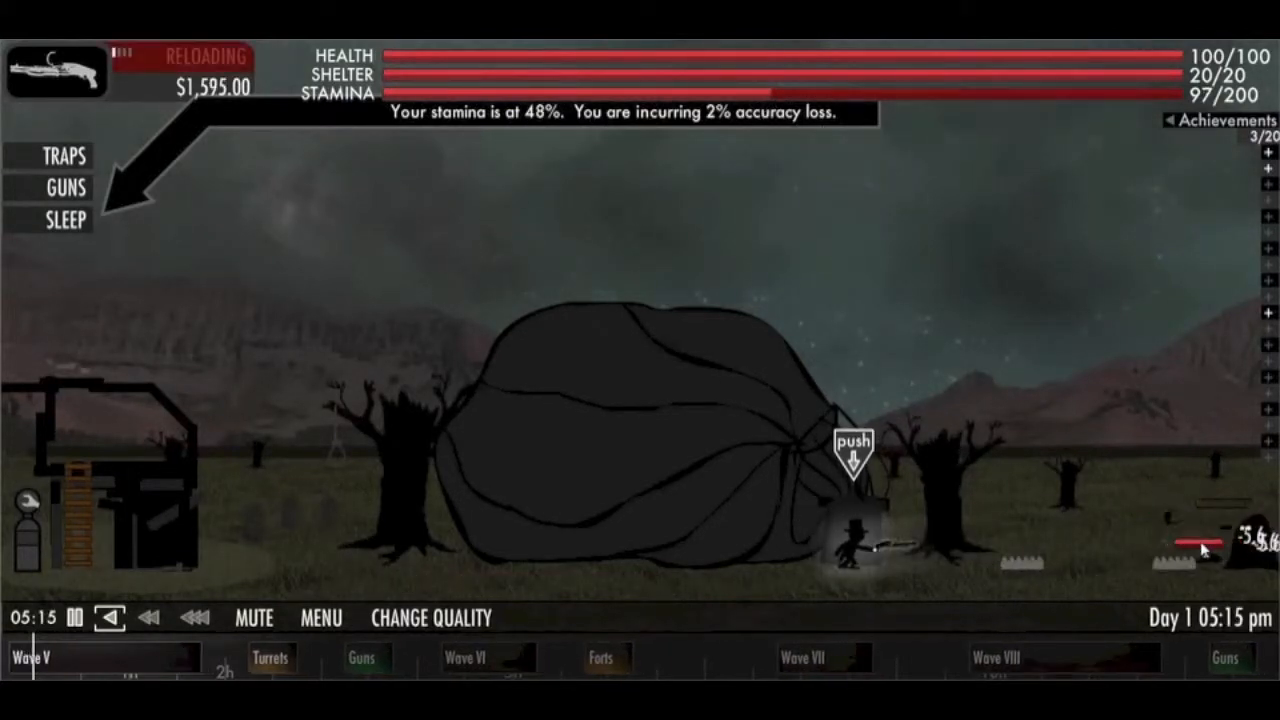
click(1206, 545)
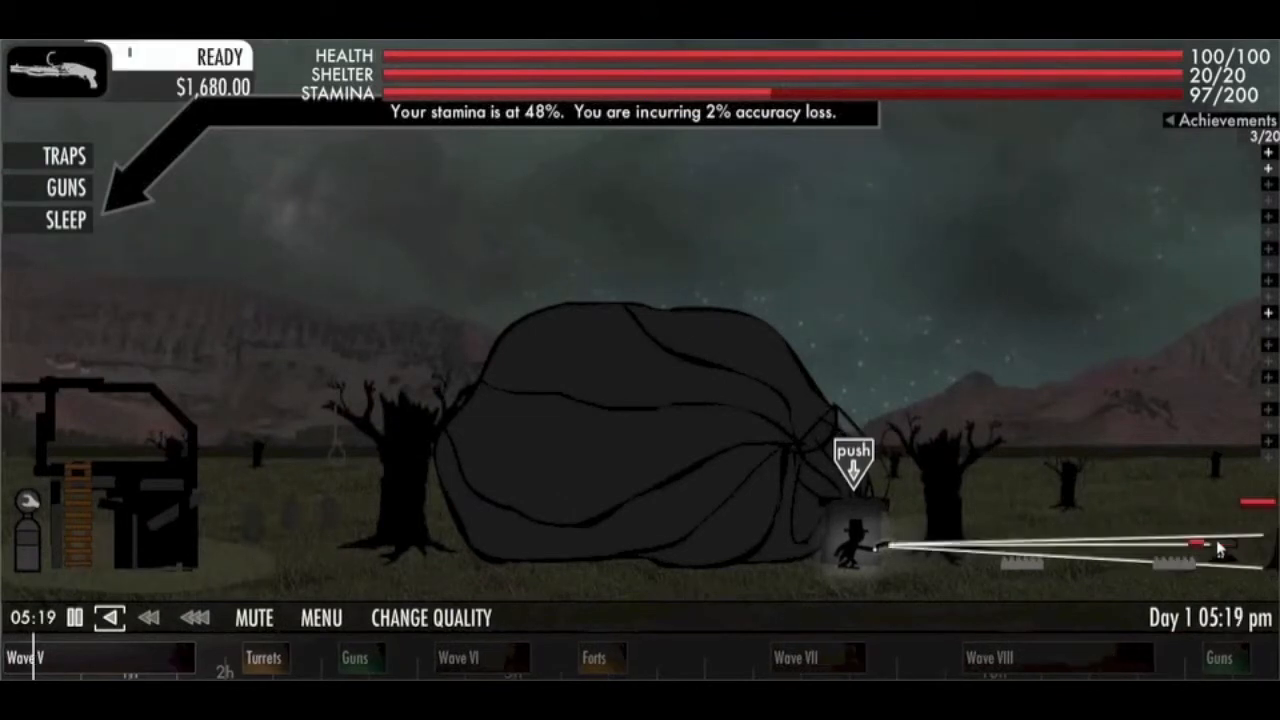
click(1219, 549)
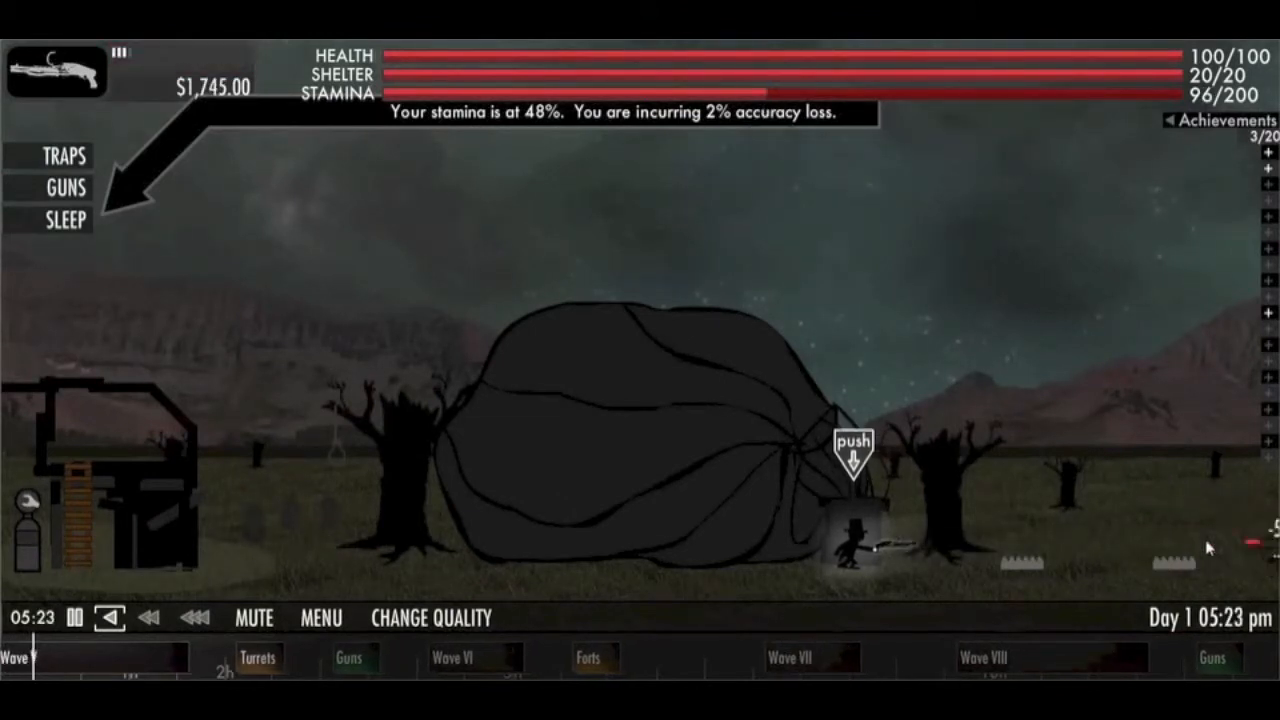
click(1208, 548)
click(1208, 548)
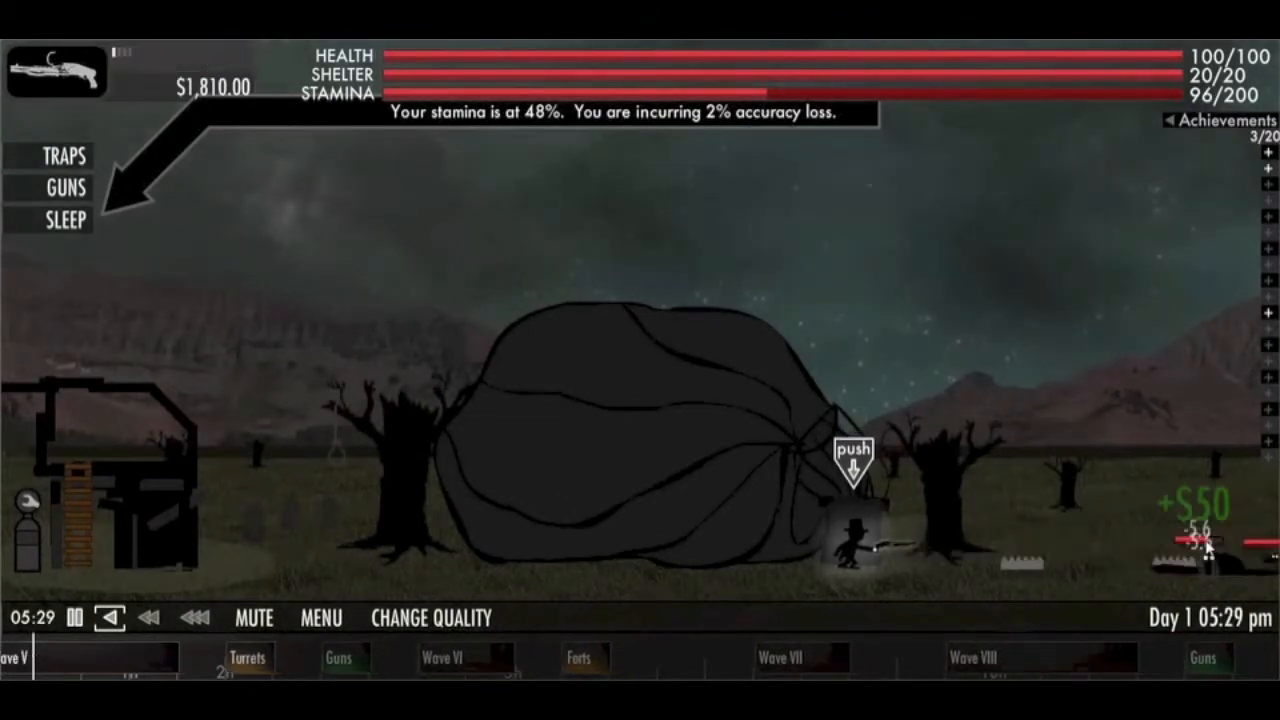
click(1208, 545)
click(1208, 545)
click(1208, 545)
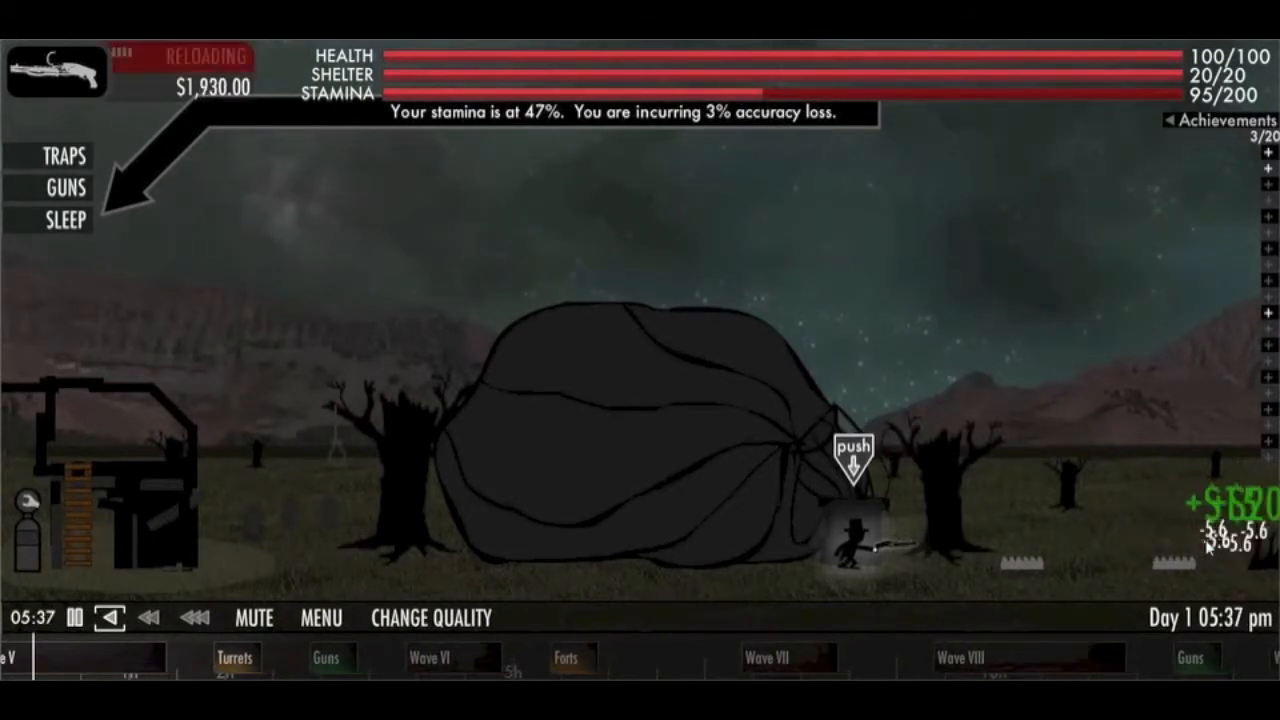
click(1208, 545)
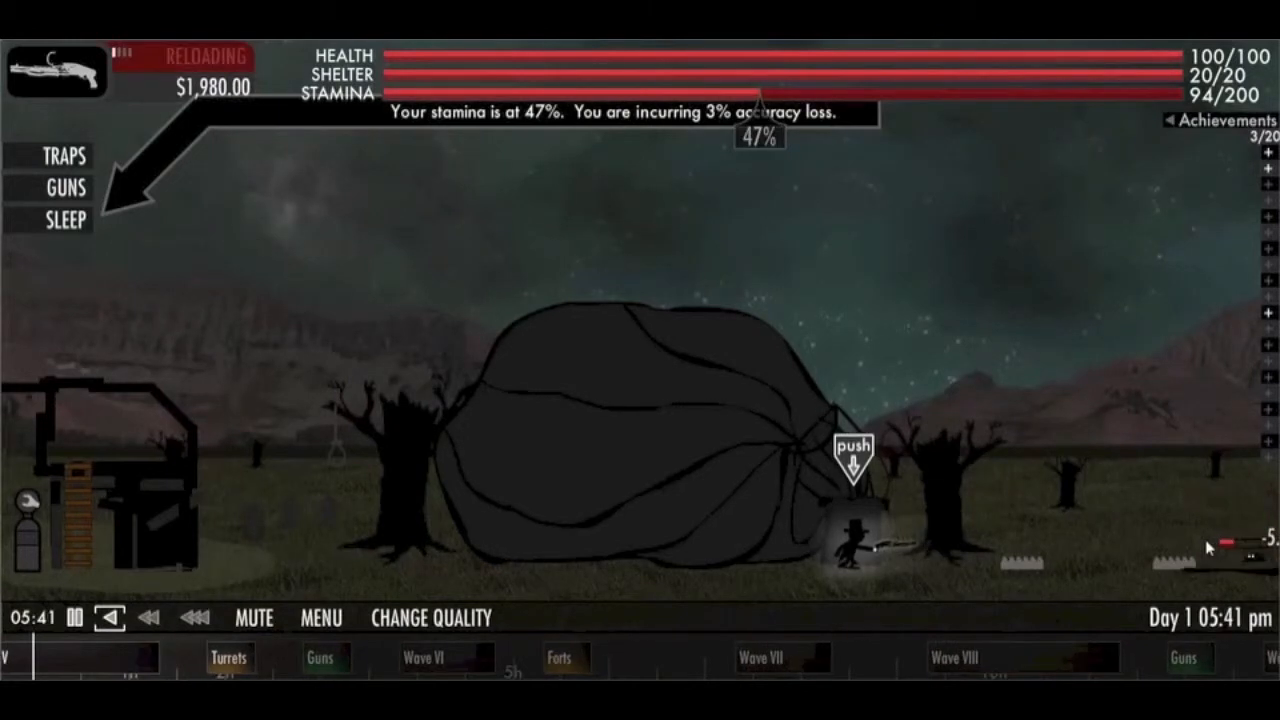
click(1205, 547)
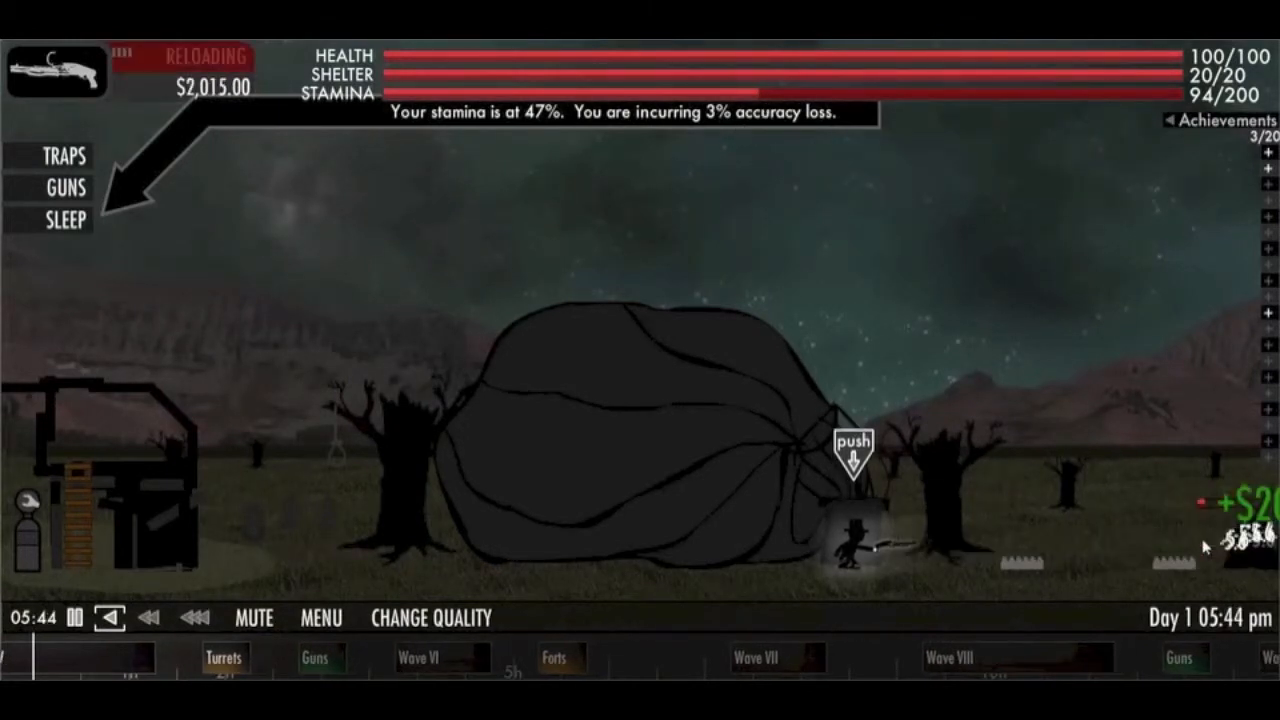
click(1205, 545)
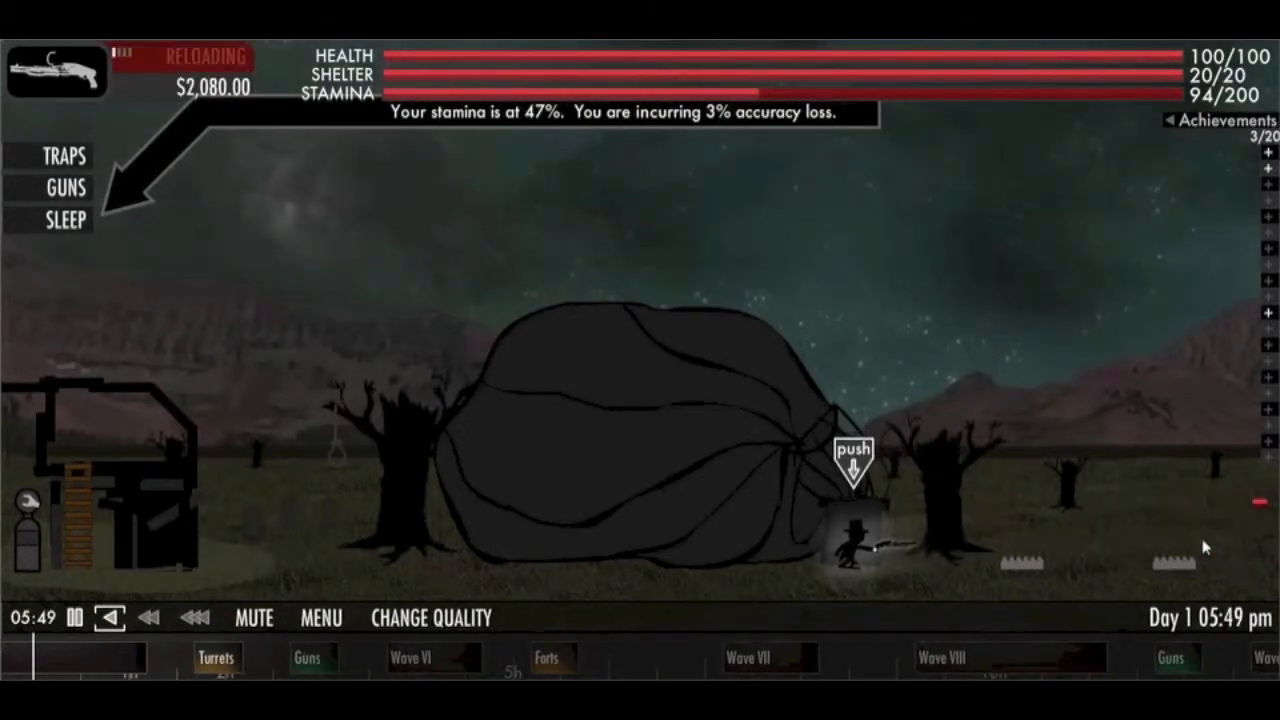
click(1205, 545)
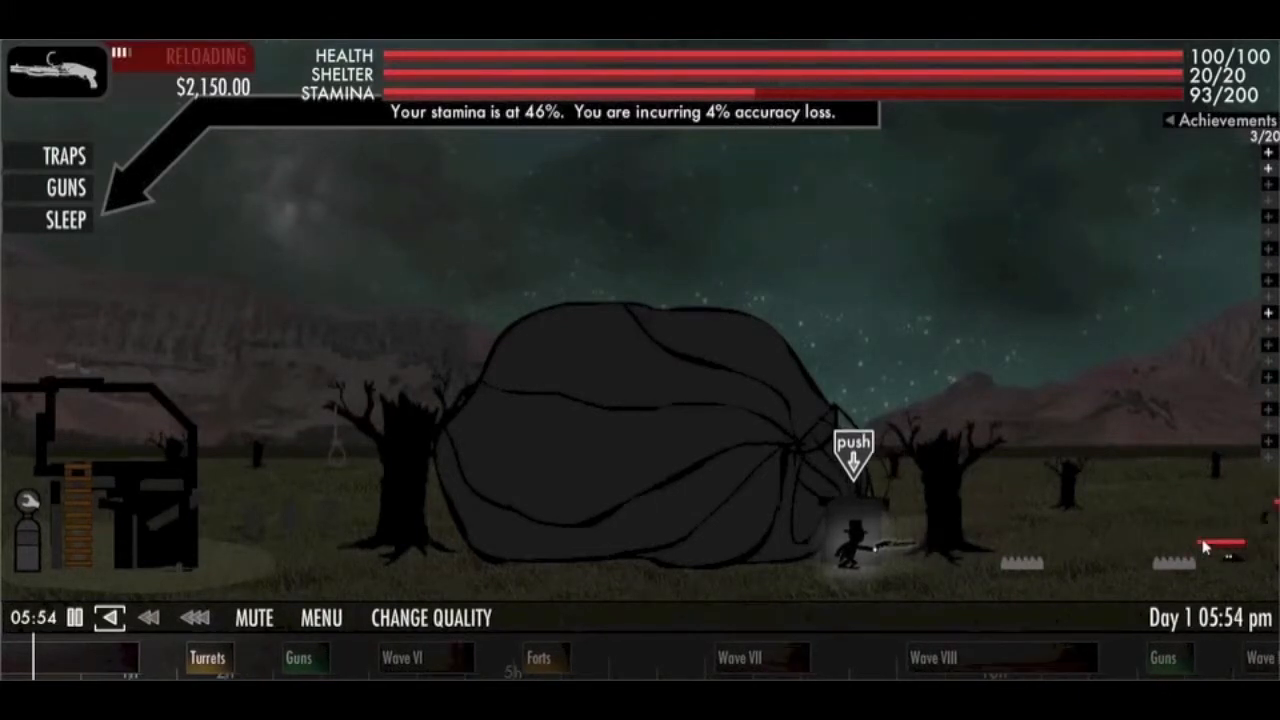
- Finish the newly arrived creatures for $2,620 and resume repairing the balloon at 60.2%
click(1205, 545)
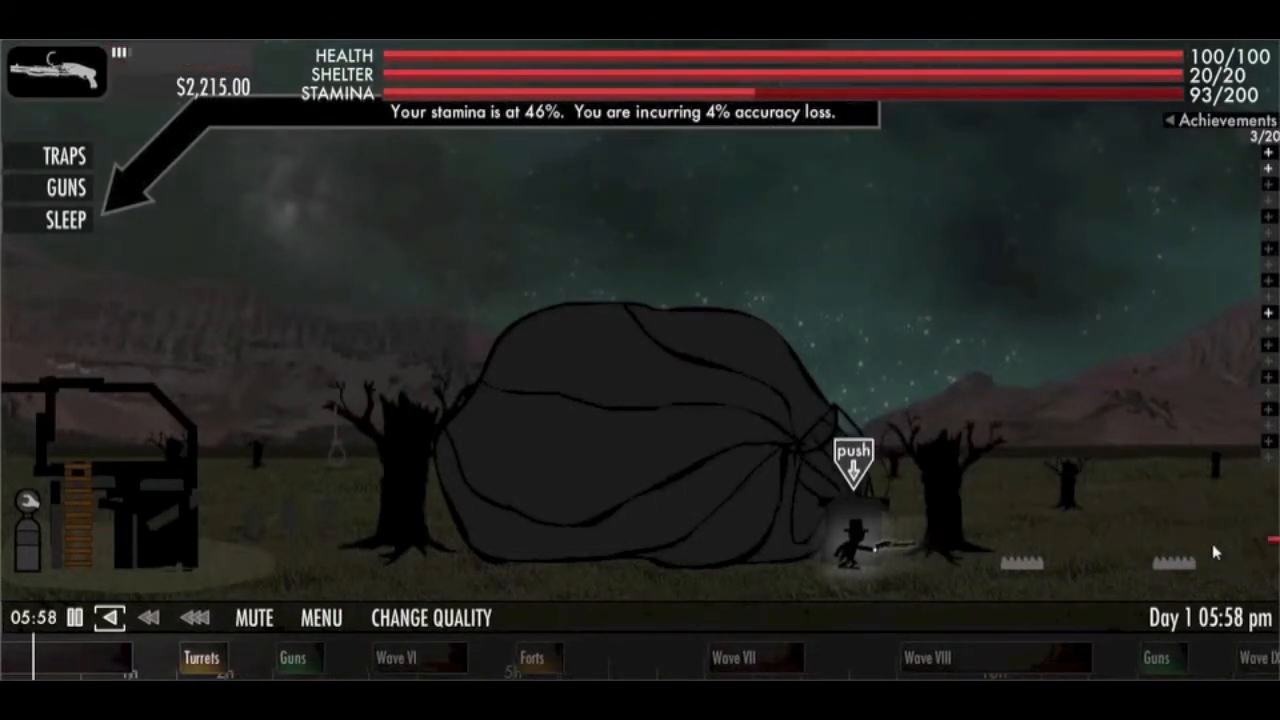
click(1210, 548)
click(1215, 552)
click(1215, 552)
click(1215, 552)
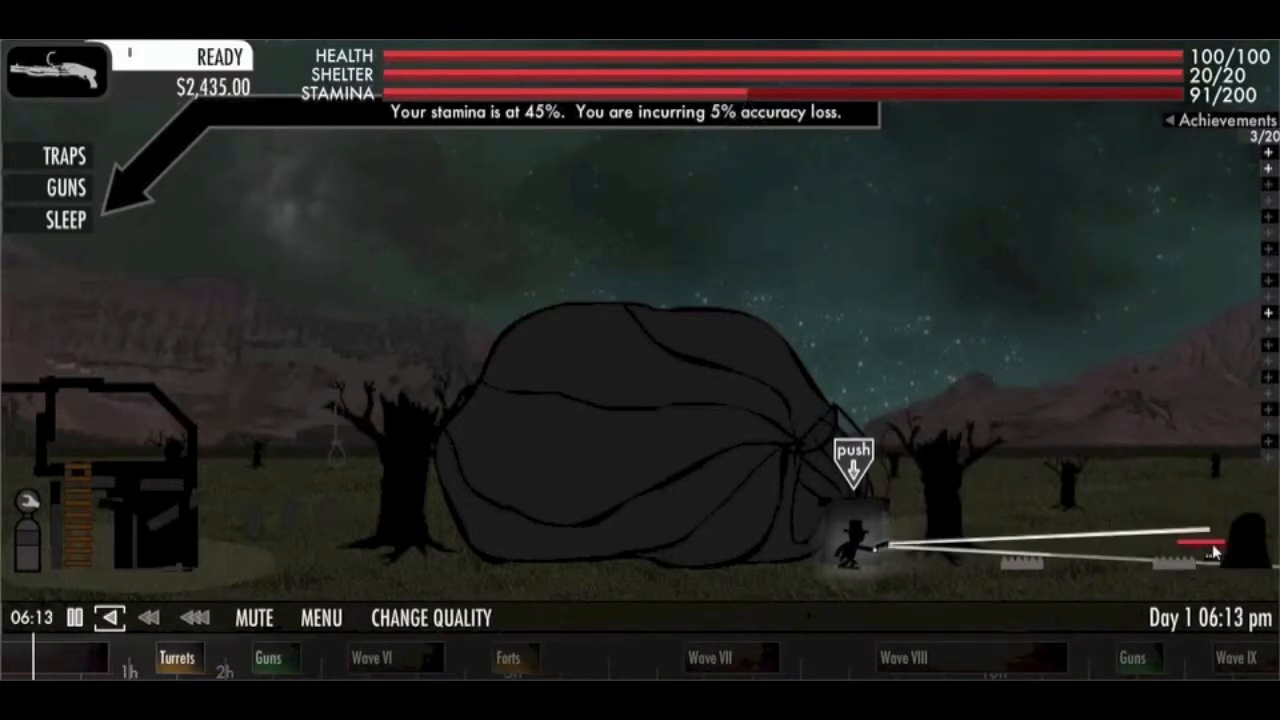
click(1215, 552)
click(1215, 552)
click(1215, 552)
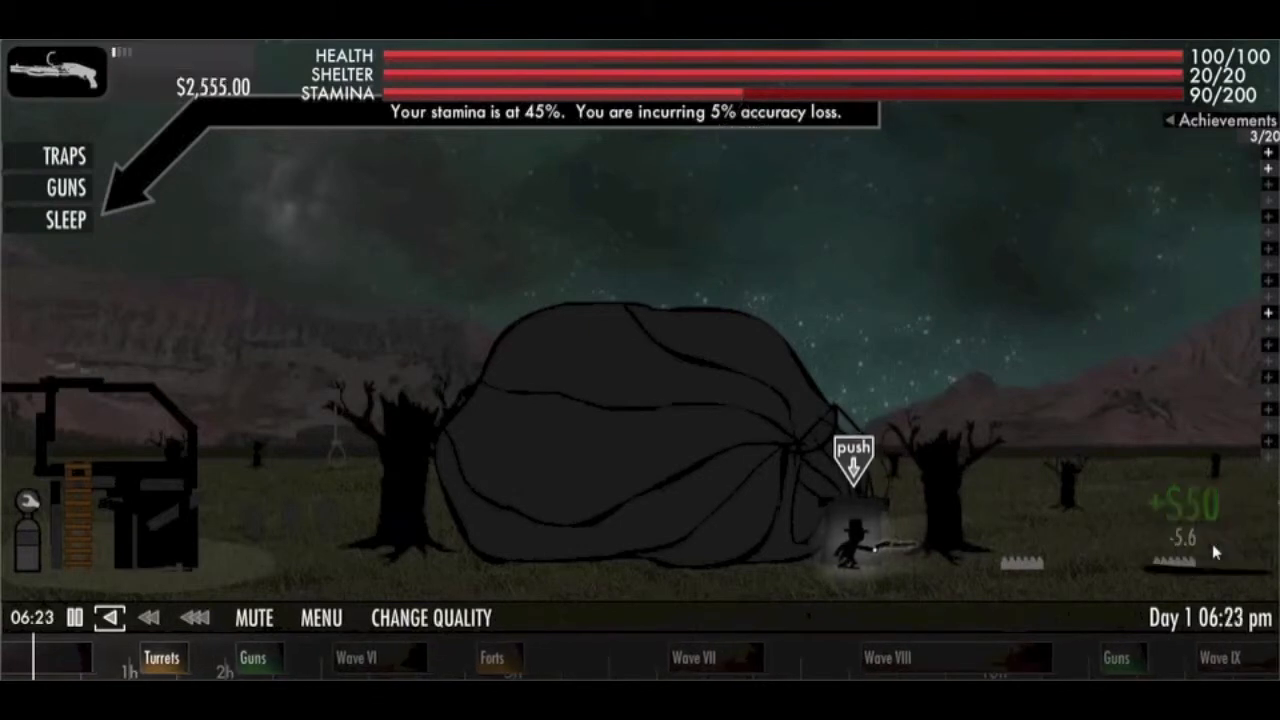
click(1215, 552)
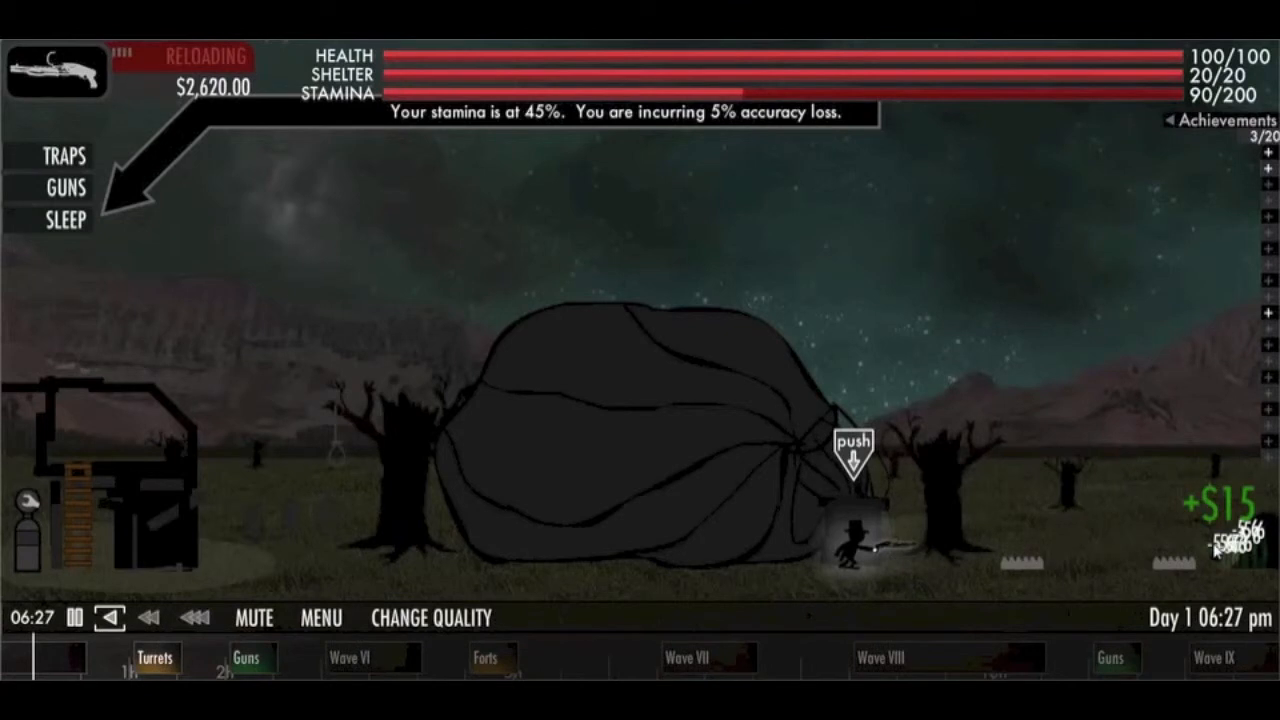
click(1218, 552)
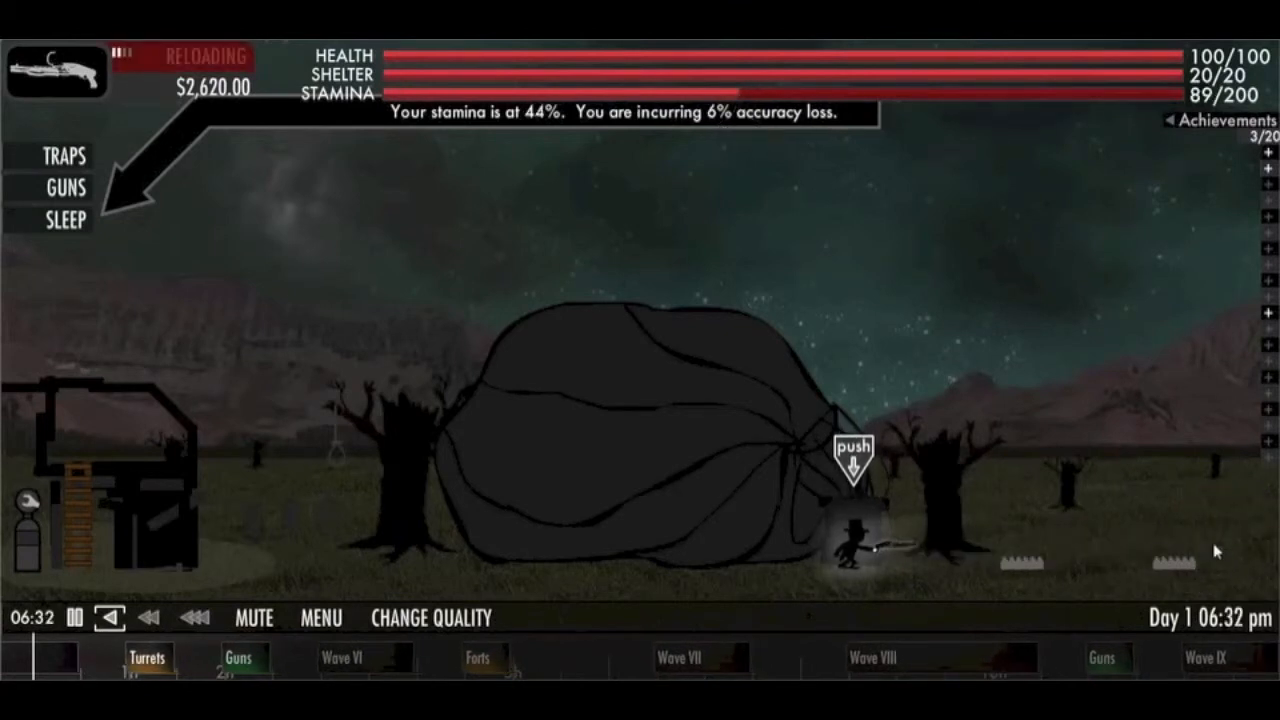
click(1217, 552)
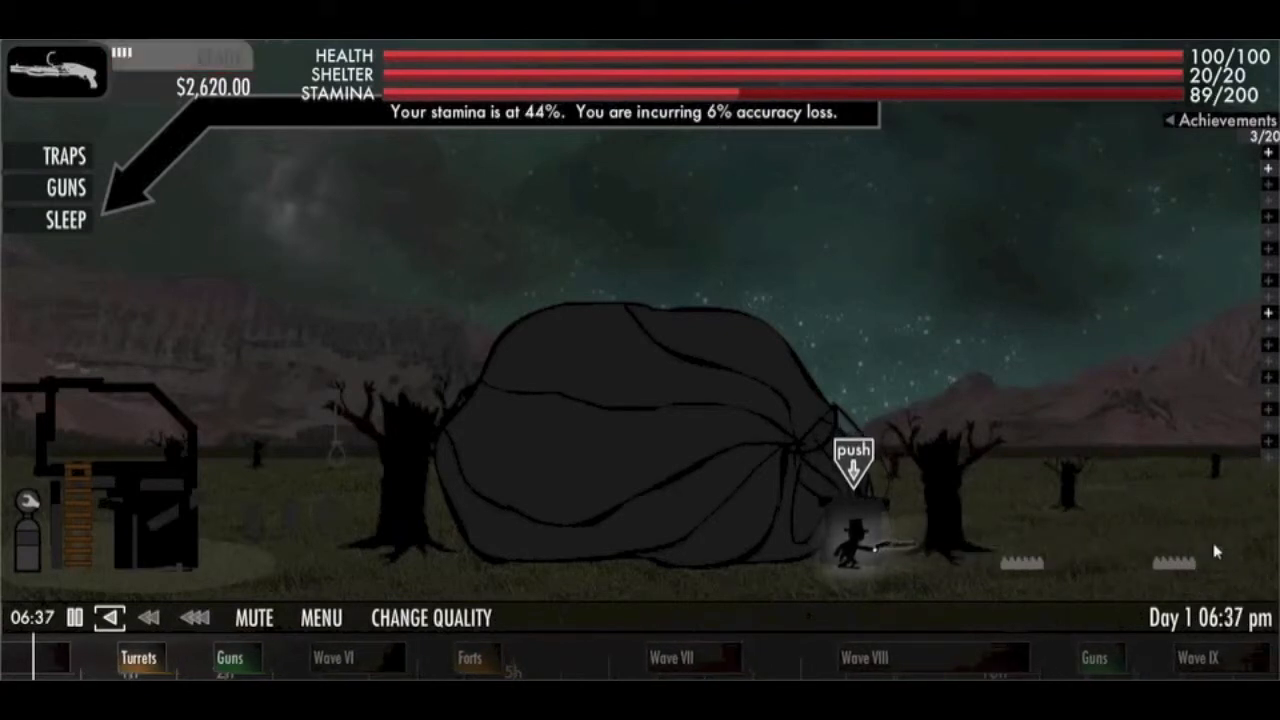
click(1217, 552)
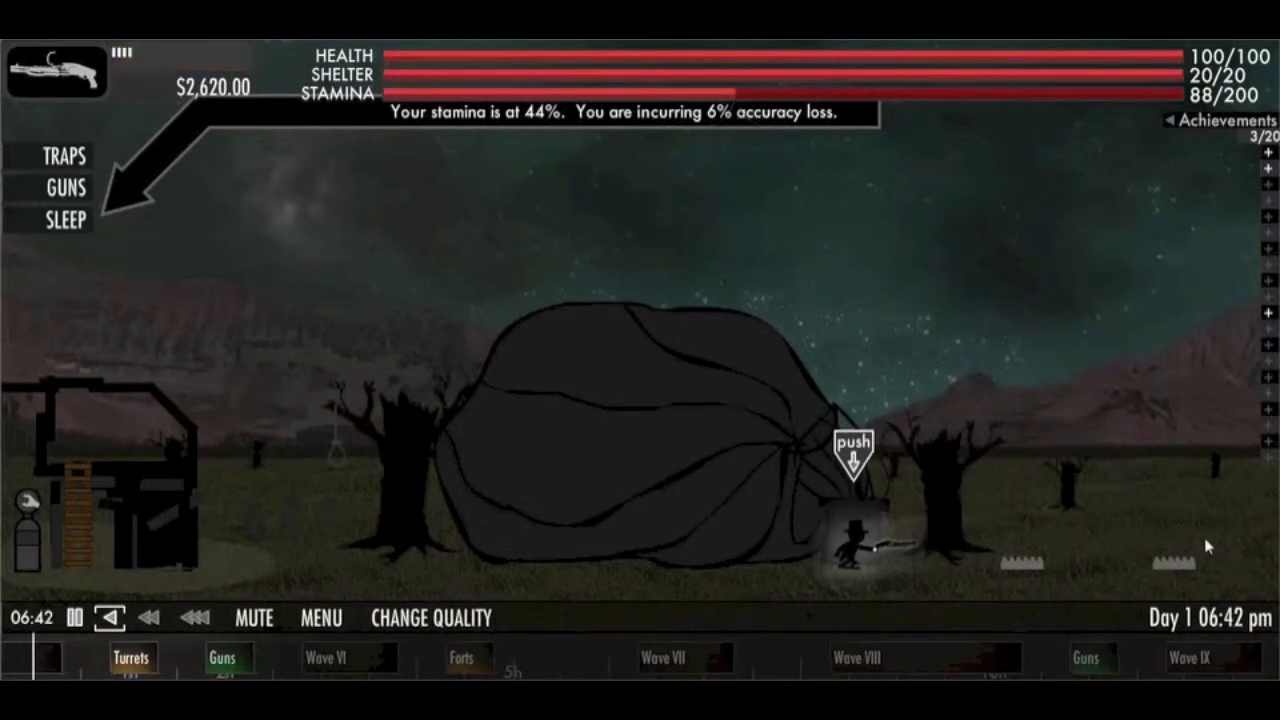
key(Down)
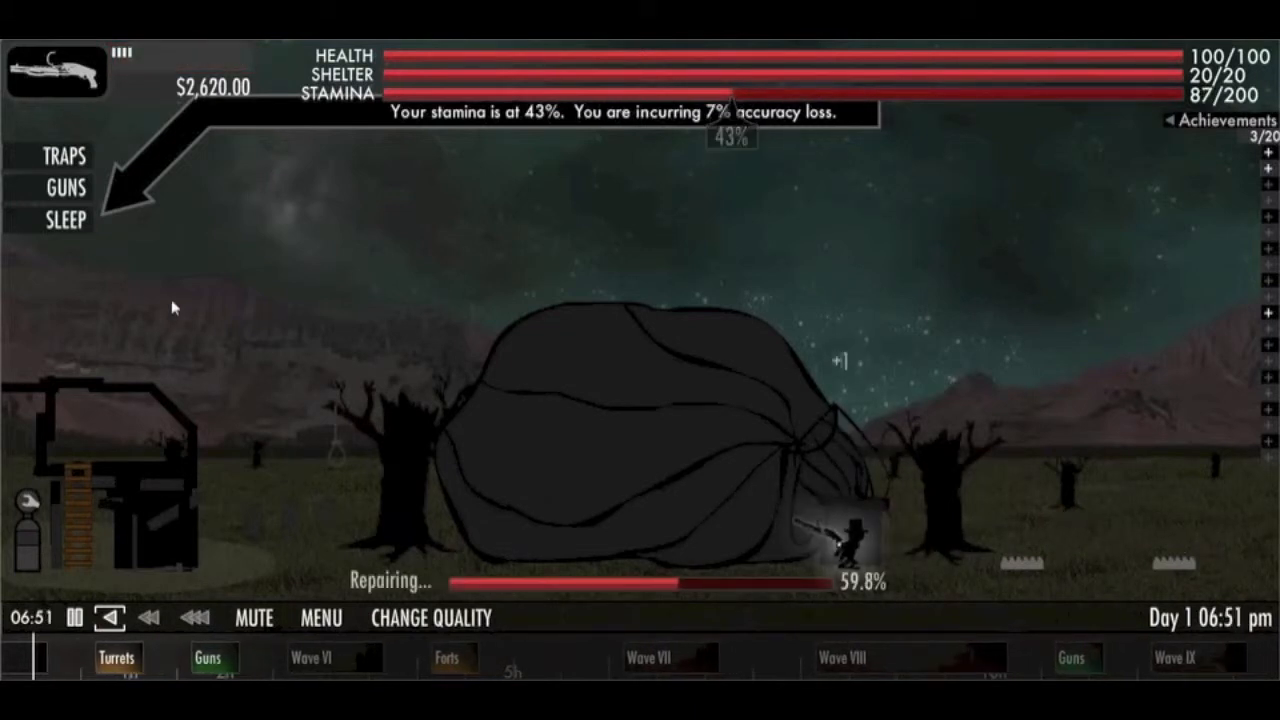
- Sleep to recover stamina, wake as the shopkeeper arrives, and enter Jim's Five-N-Dime Turret shop
click(66, 221)
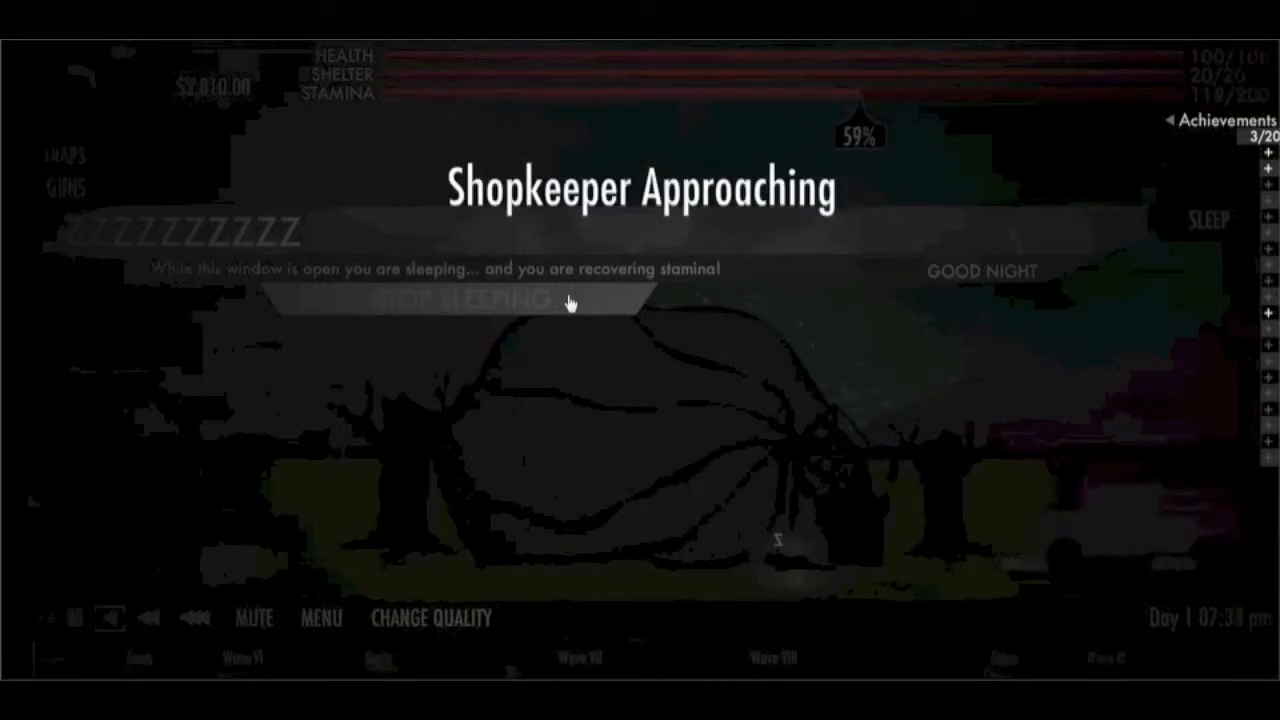
click(570, 302)
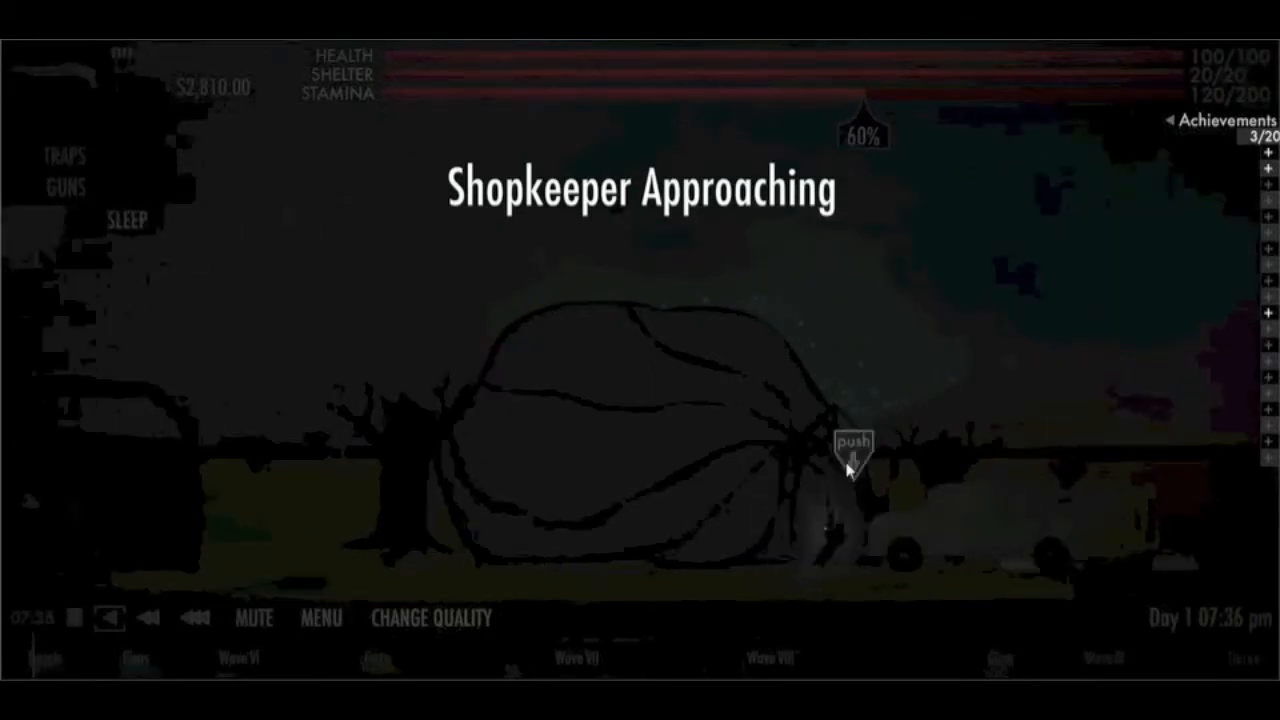
click(850, 480)
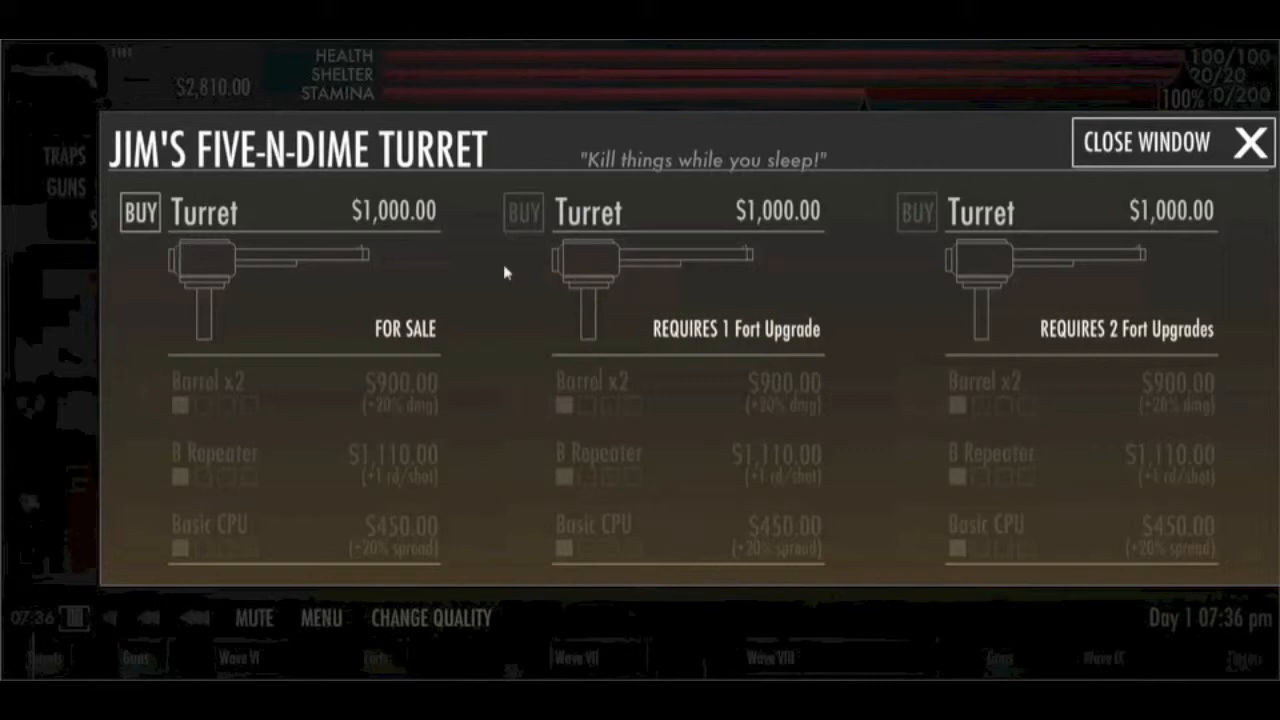
- Buy the $1,000 turret and upgrade it to Adv CPU and C Repeater, leaving $250
click(140, 213)
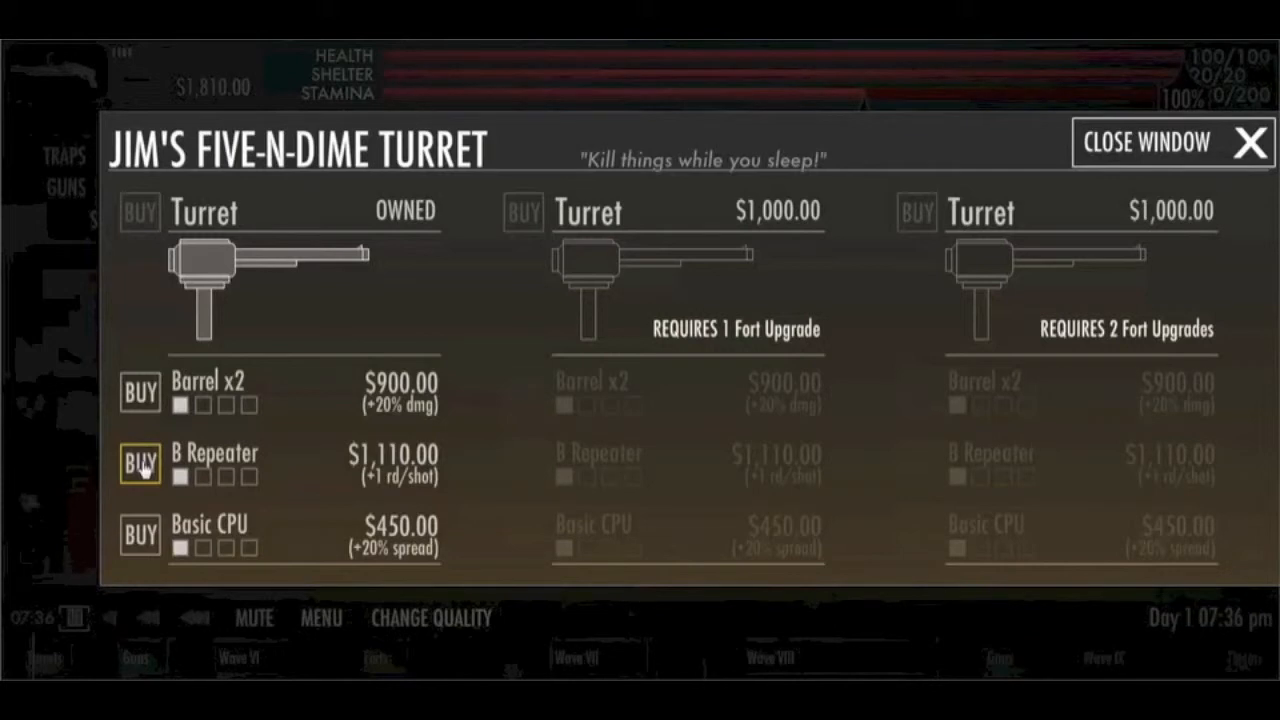
click(141, 533)
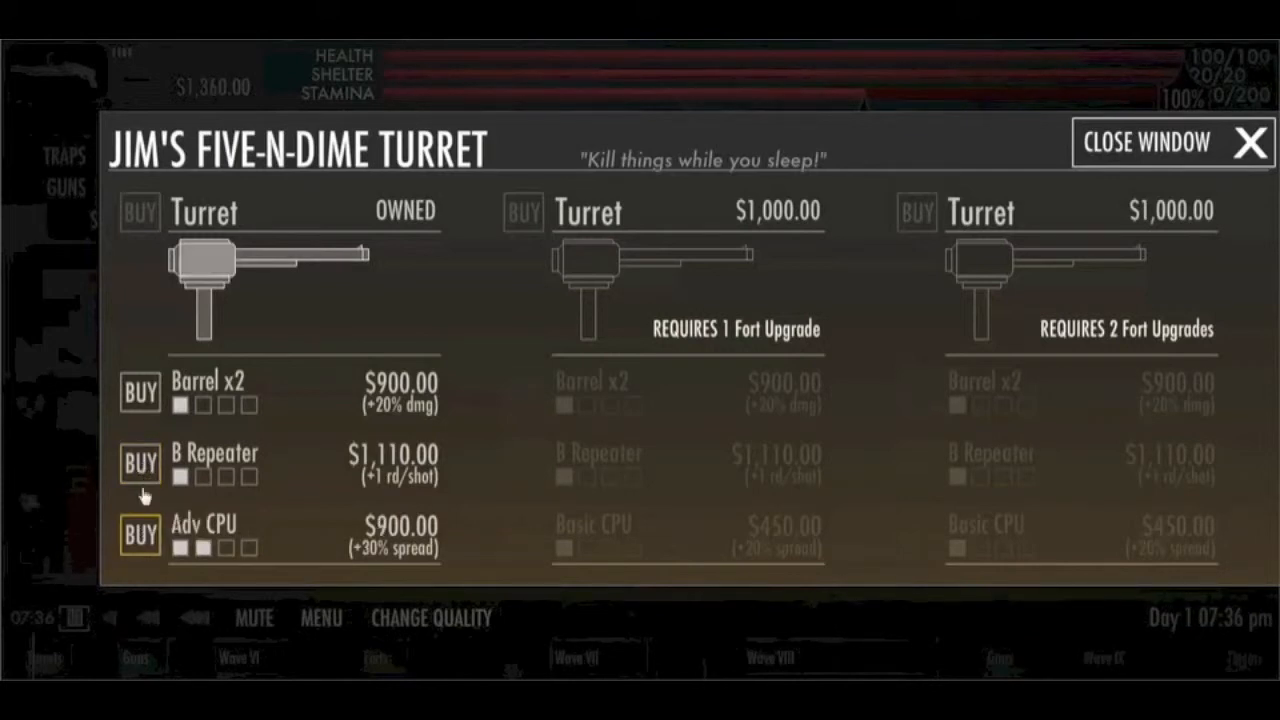
click(141, 464)
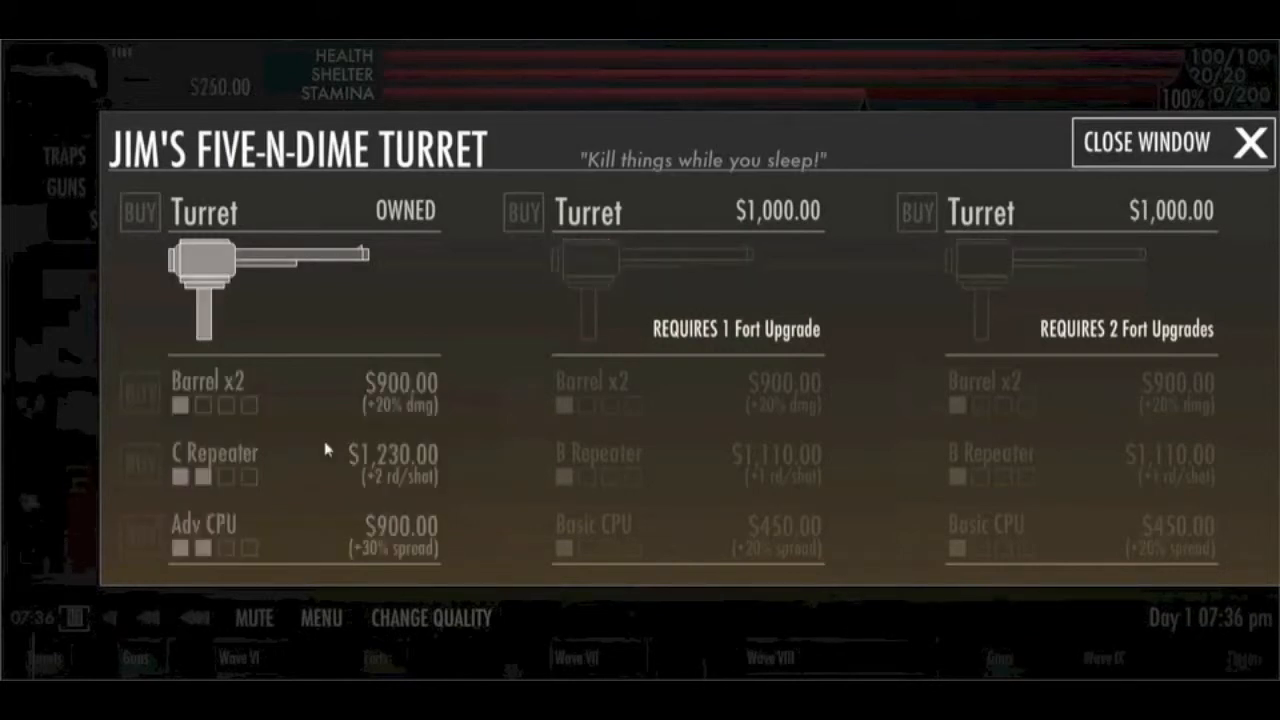
- Leave the turret shop, sleep until stamina is nearly full, then resume repairing toward 63.4%
click(1160, 142)
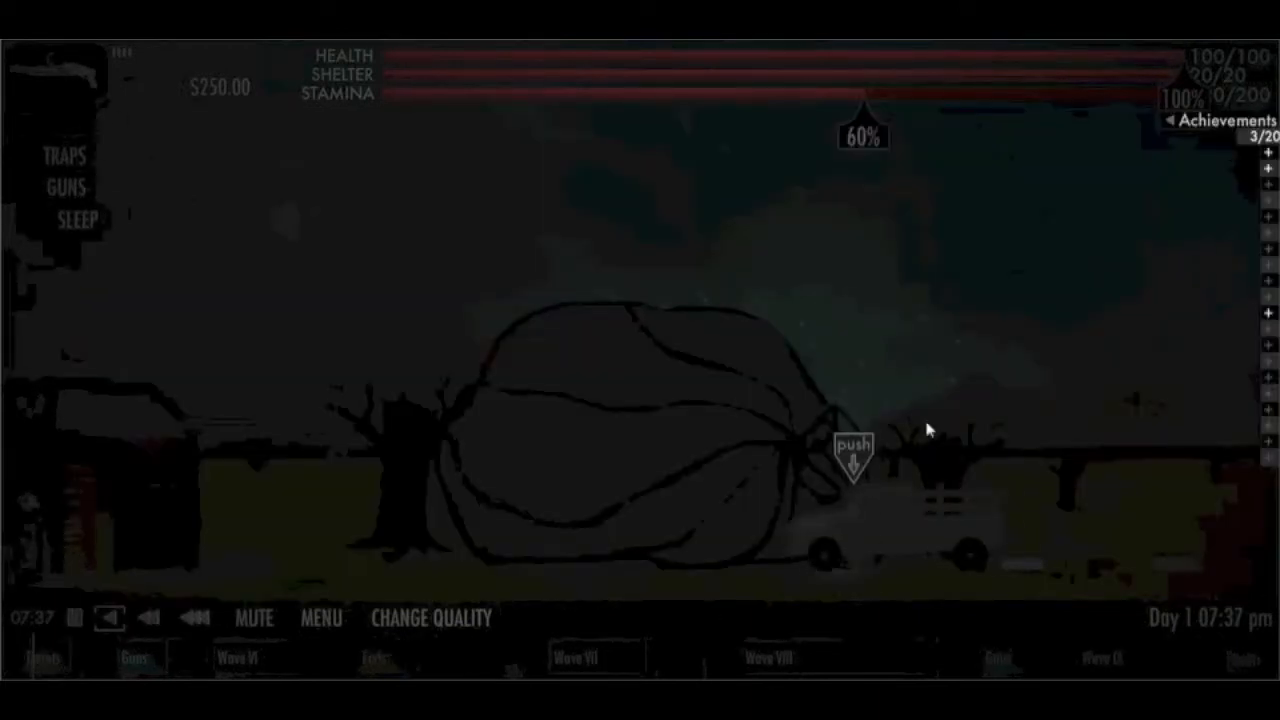
click(70, 220)
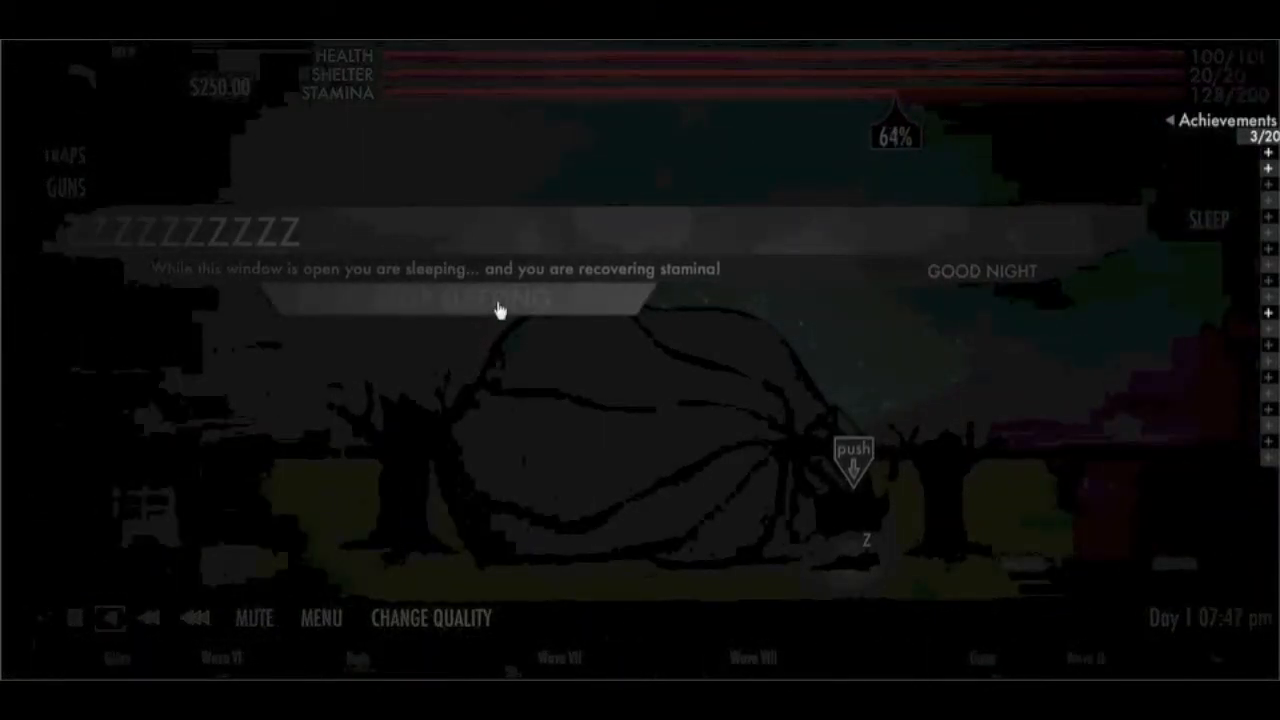
click(500, 309)
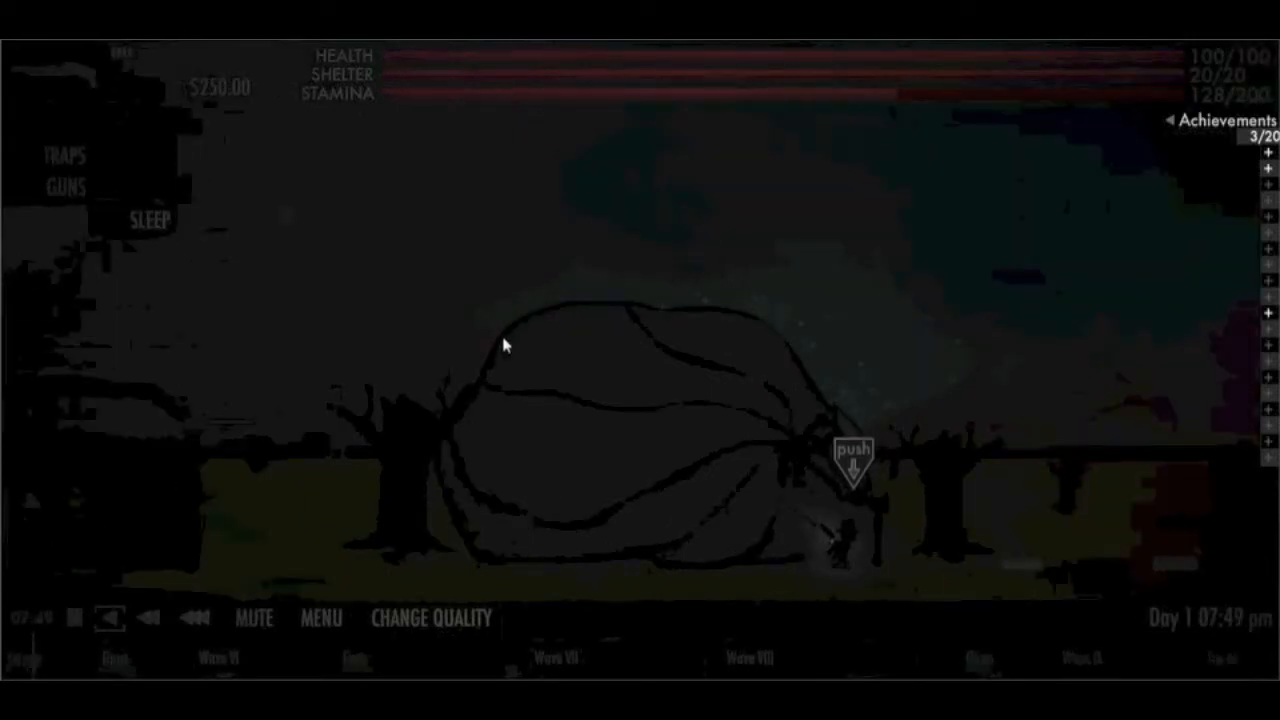
click(68, 220)
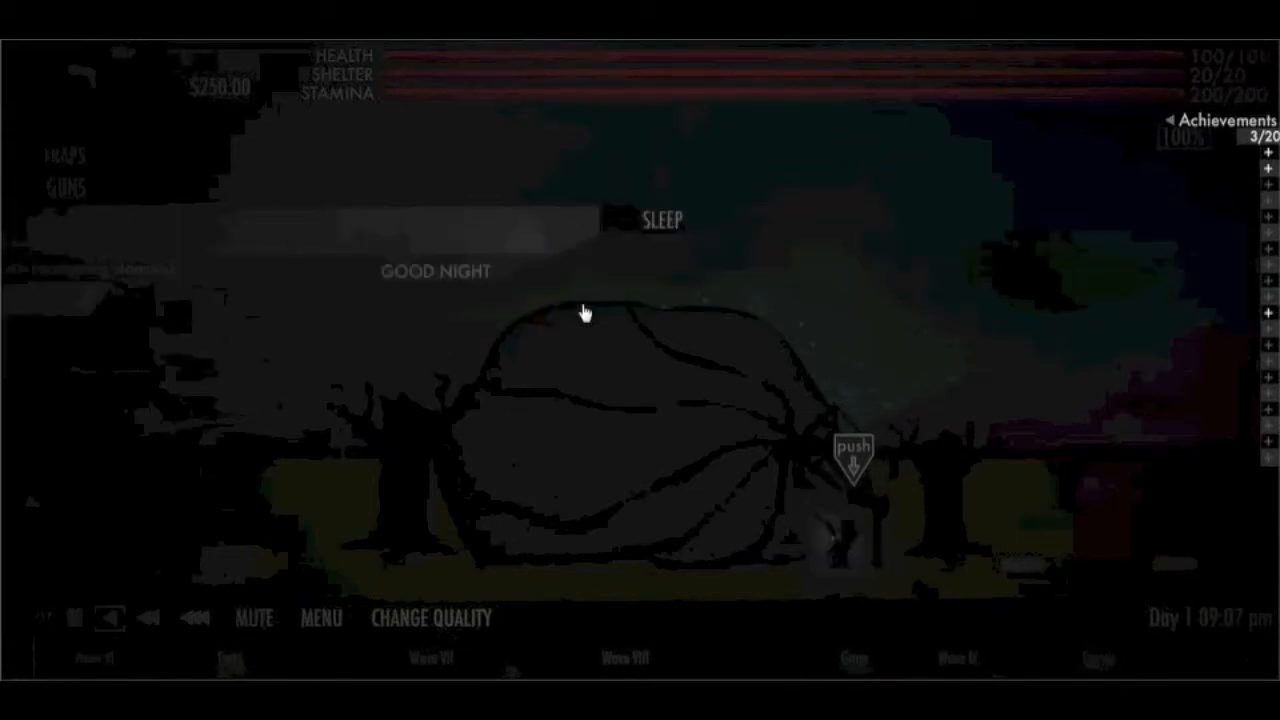
click(702, 354)
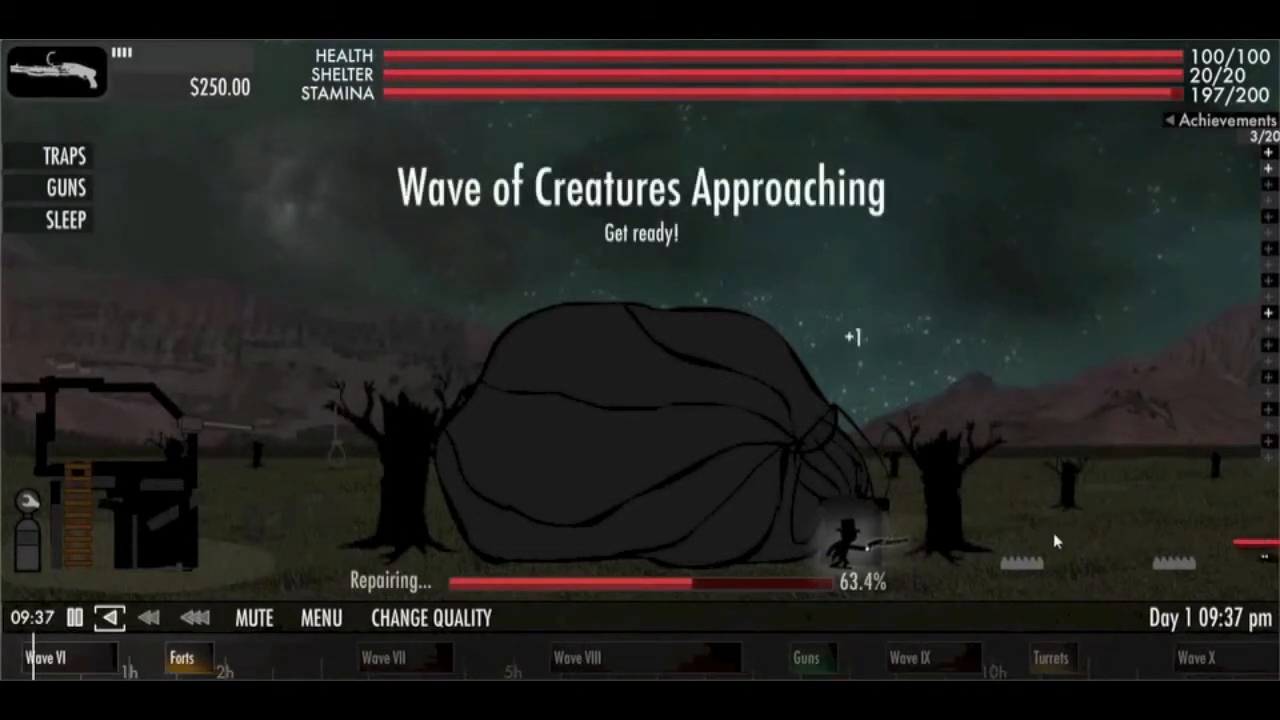
- Shoot the ground and flying creatures coming from the right, raising funds to $495
click(1068, 548)
click(1120, 550)
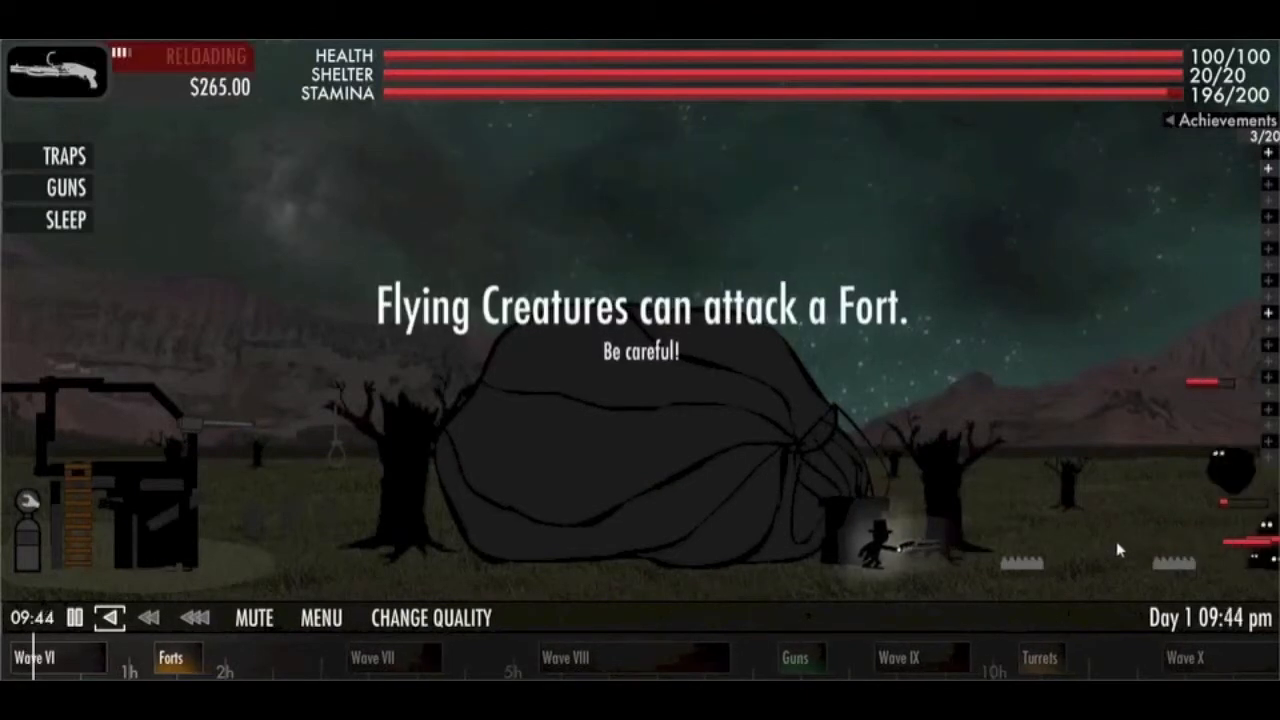
click(1100, 483)
click(1150, 520)
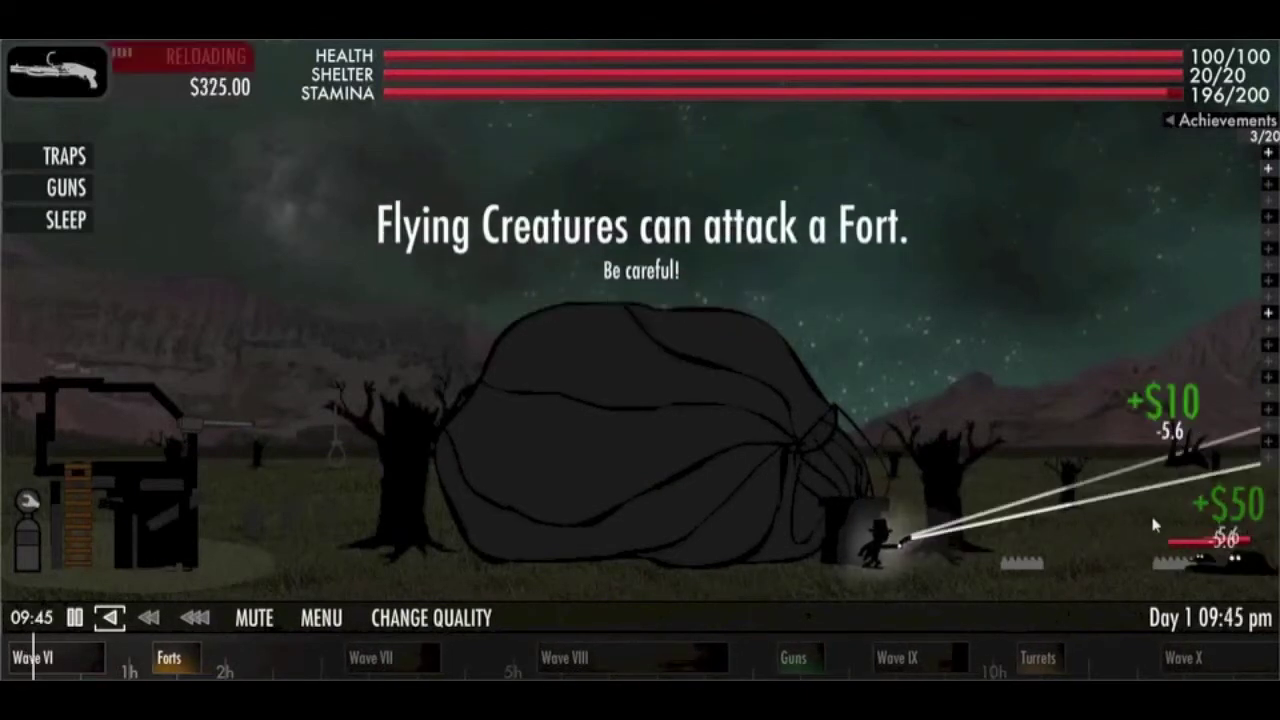
click(1207, 554)
click(1224, 553)
click(1020, 430)
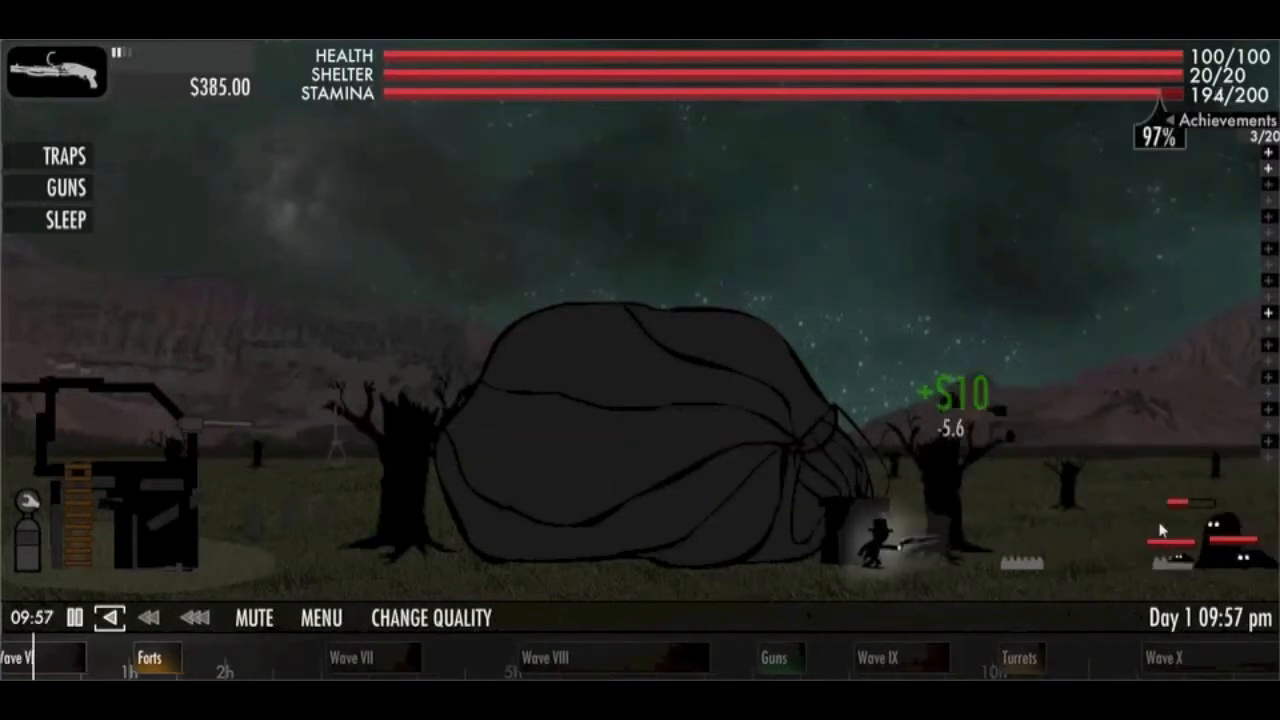
click(1224, 553)
click(1224, 553)
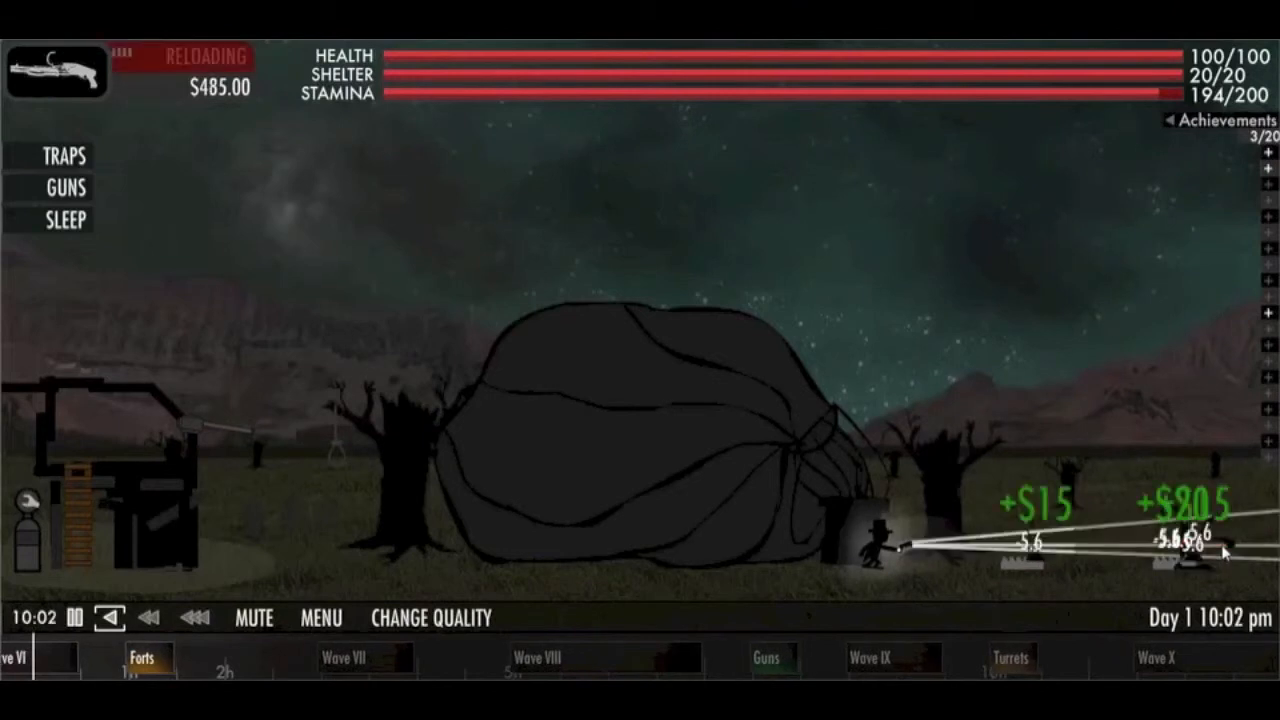
click(1222, 540)
- Kill the last two creatures, walk back to the balloon and resume repairing
click(1222, 535)
click(1213, 553)
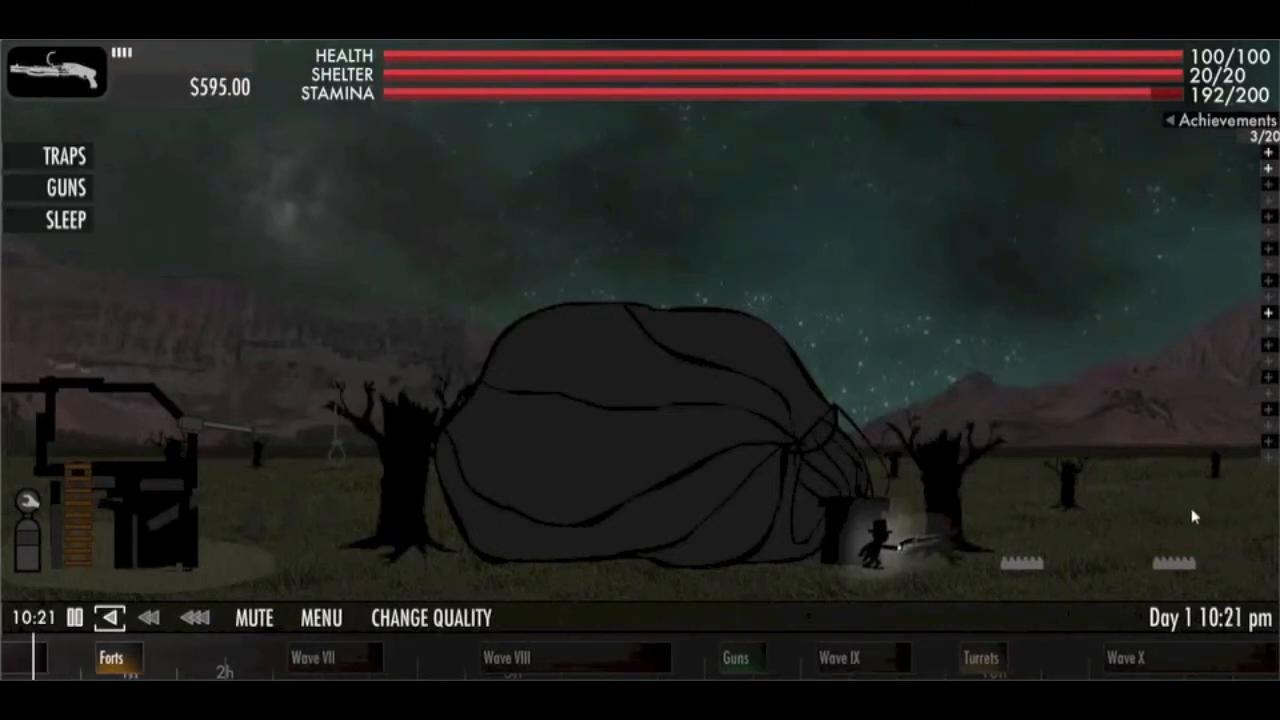
key(a)
key(e)
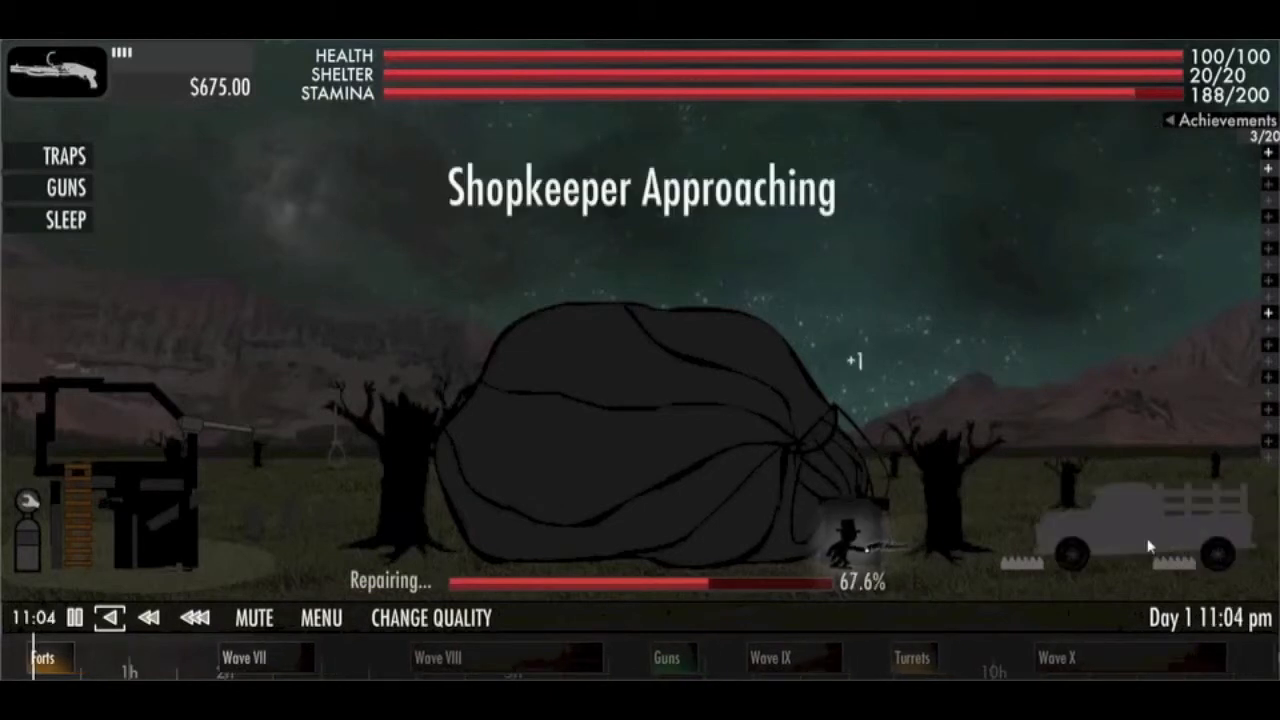
- Look into Mel's Kitchen & Home shop and leave without buying anything
click(1104, 518)
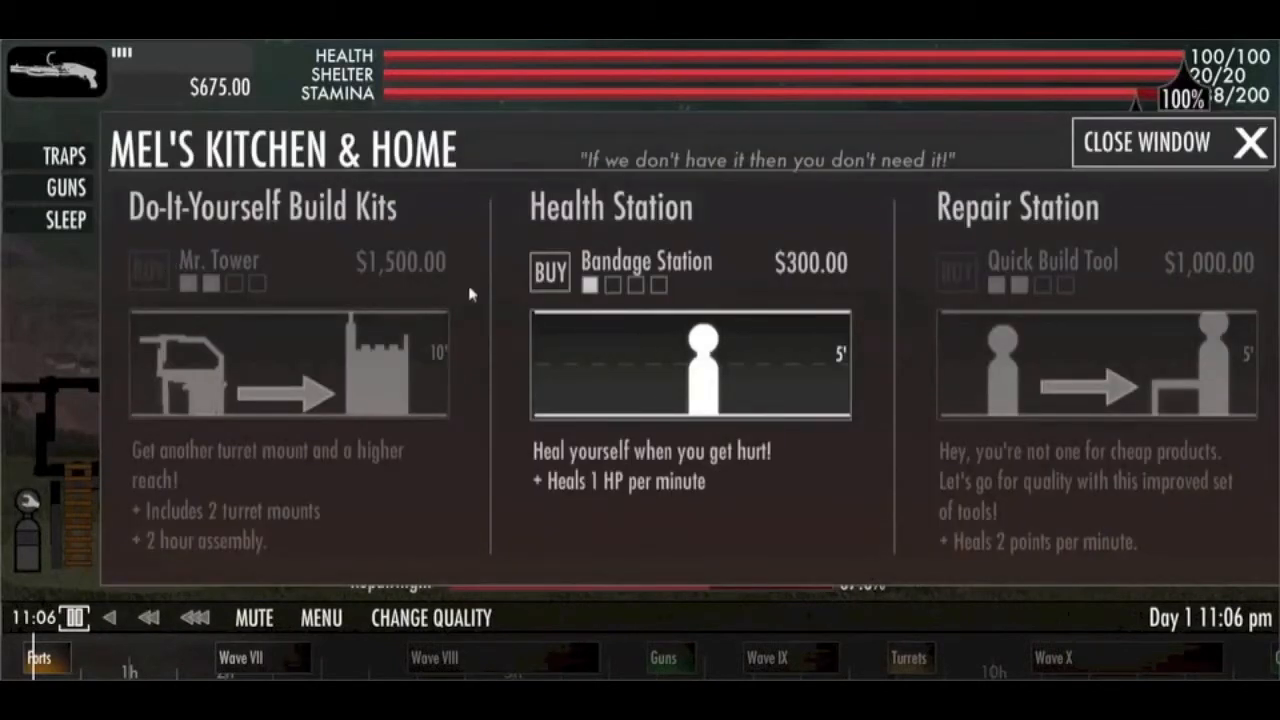
click(1240, 148)
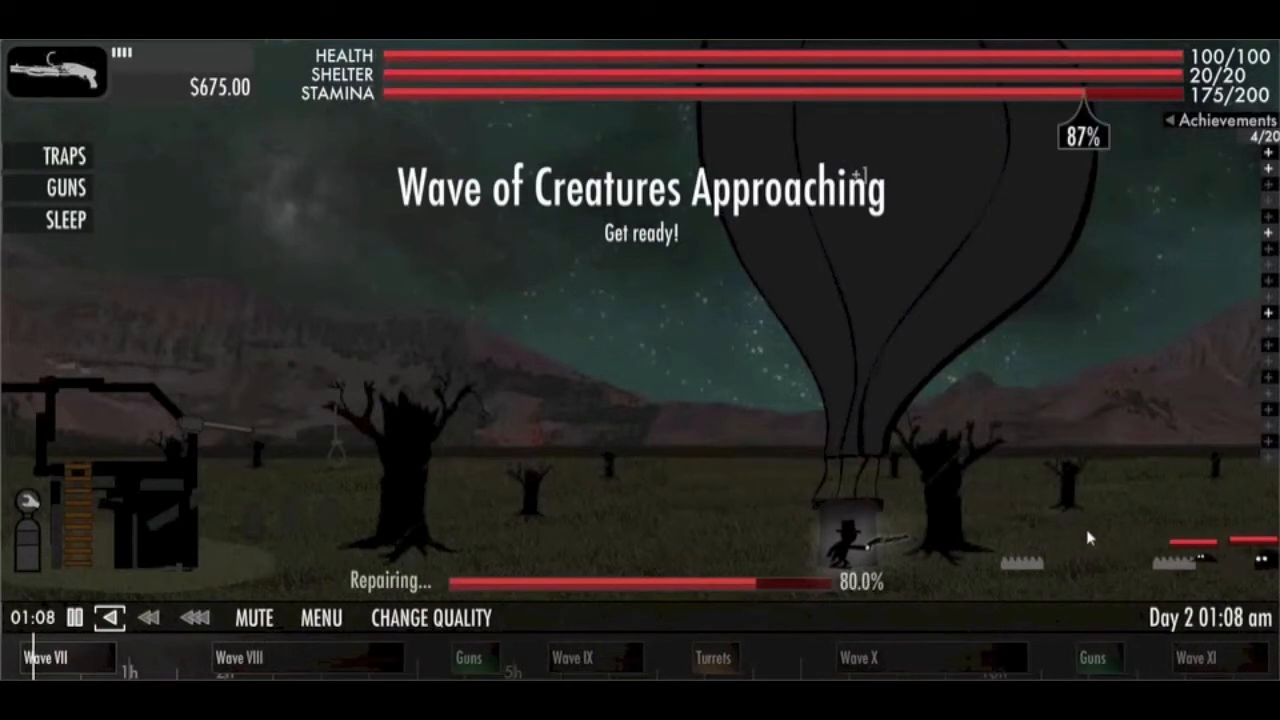
- Shoot the first creatures of the wave approaching from the right
click(1180, 545)
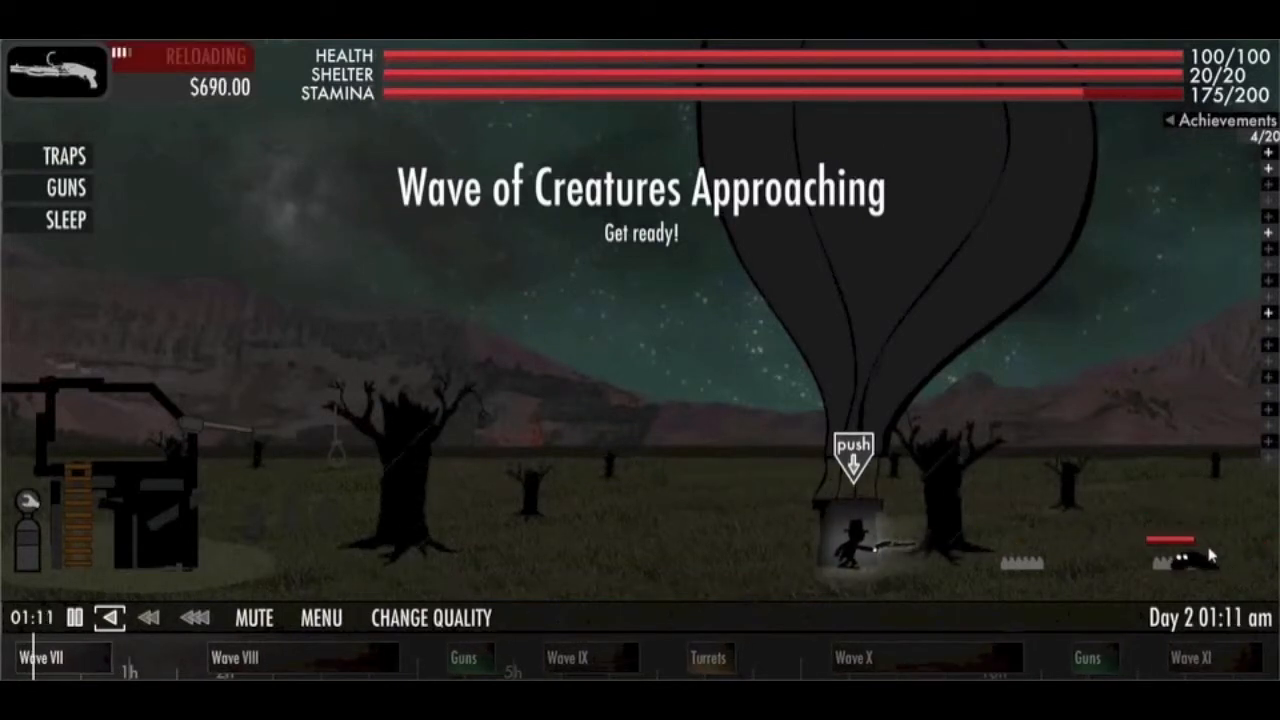
click(1205, 545)
click(1207, 545)
click(1207, 545)
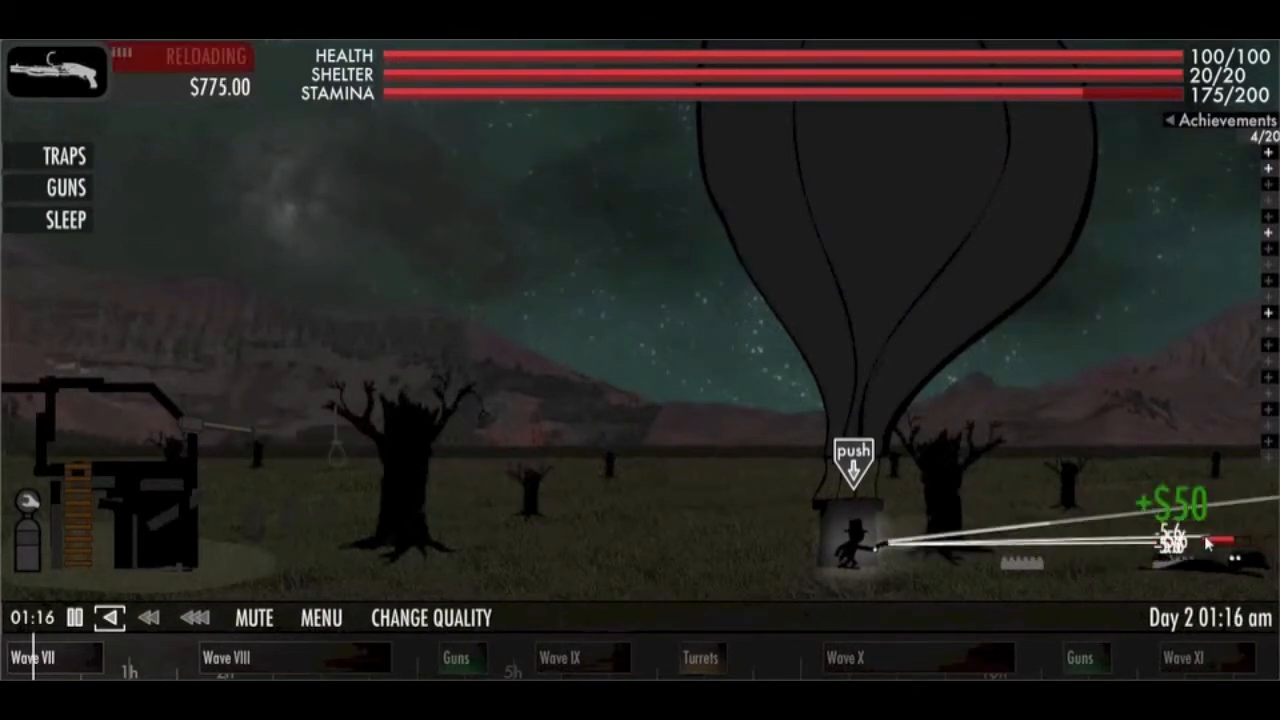
click(1210, 547)
click(1222, 545)
click(1188, 558)
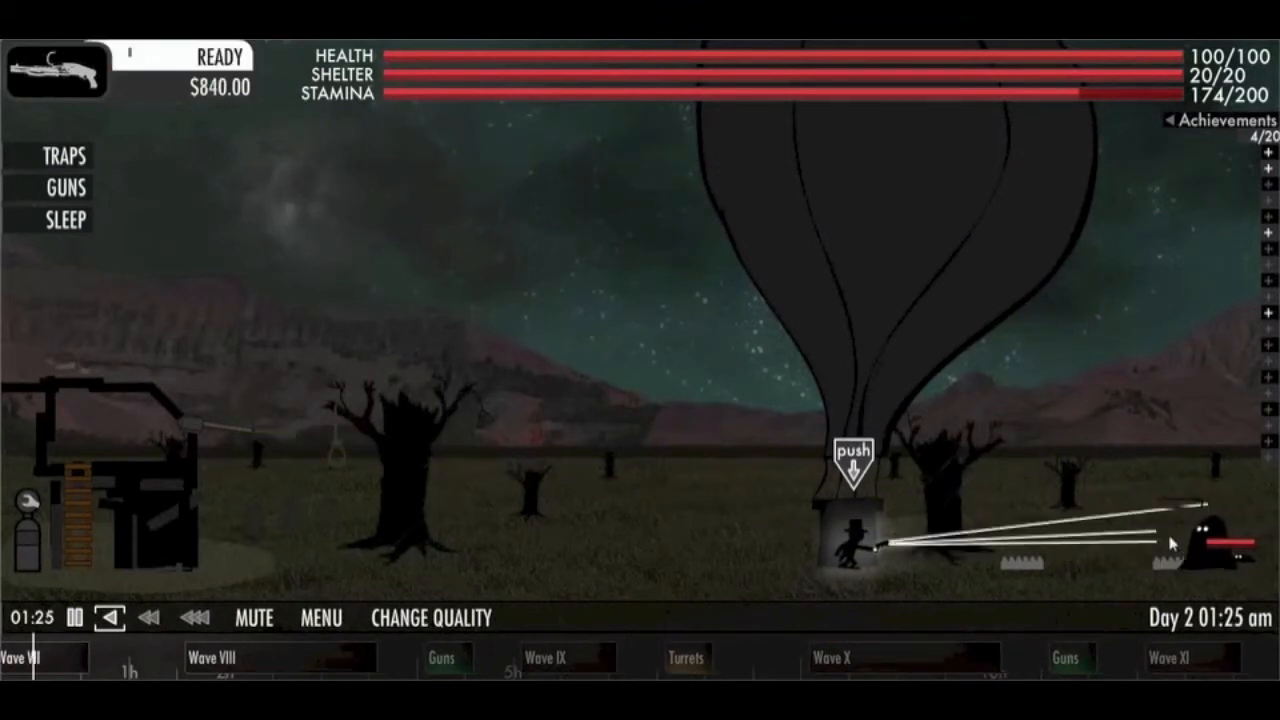
- Finish the flying and nearby creatures for $1,070 and resume repairing past 80%
click(1190, 545)
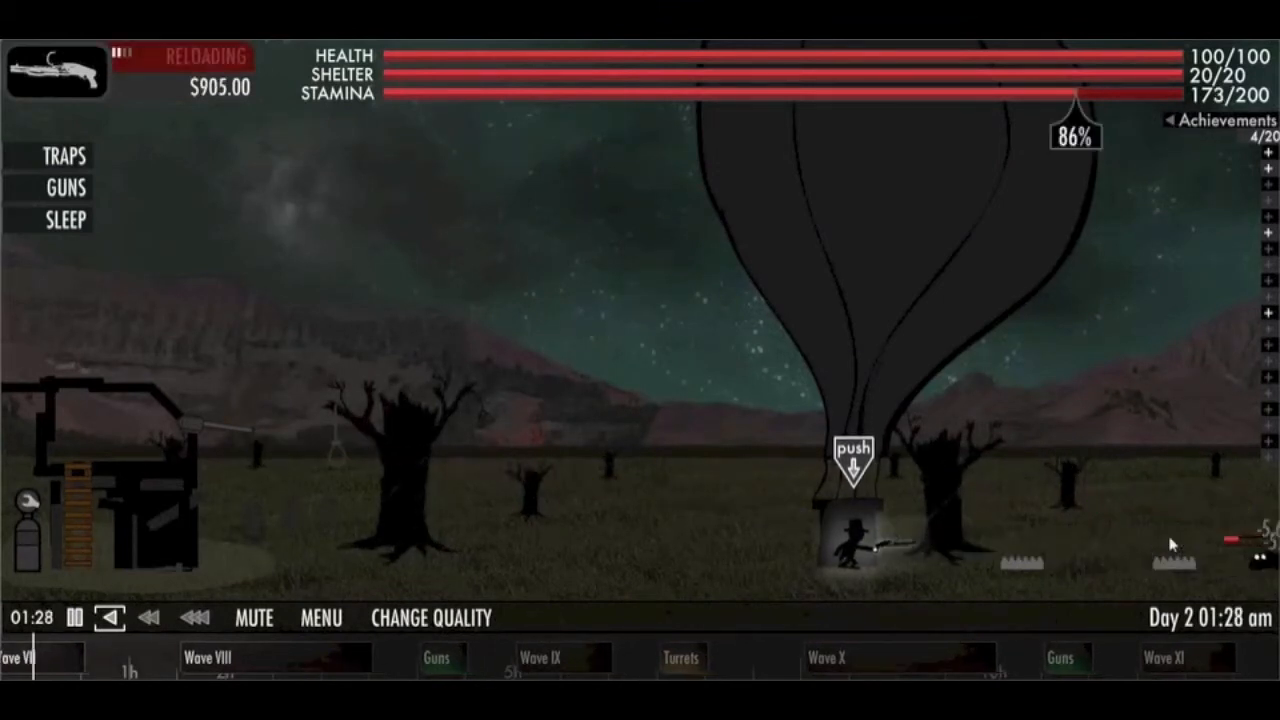
click(1172, 545)
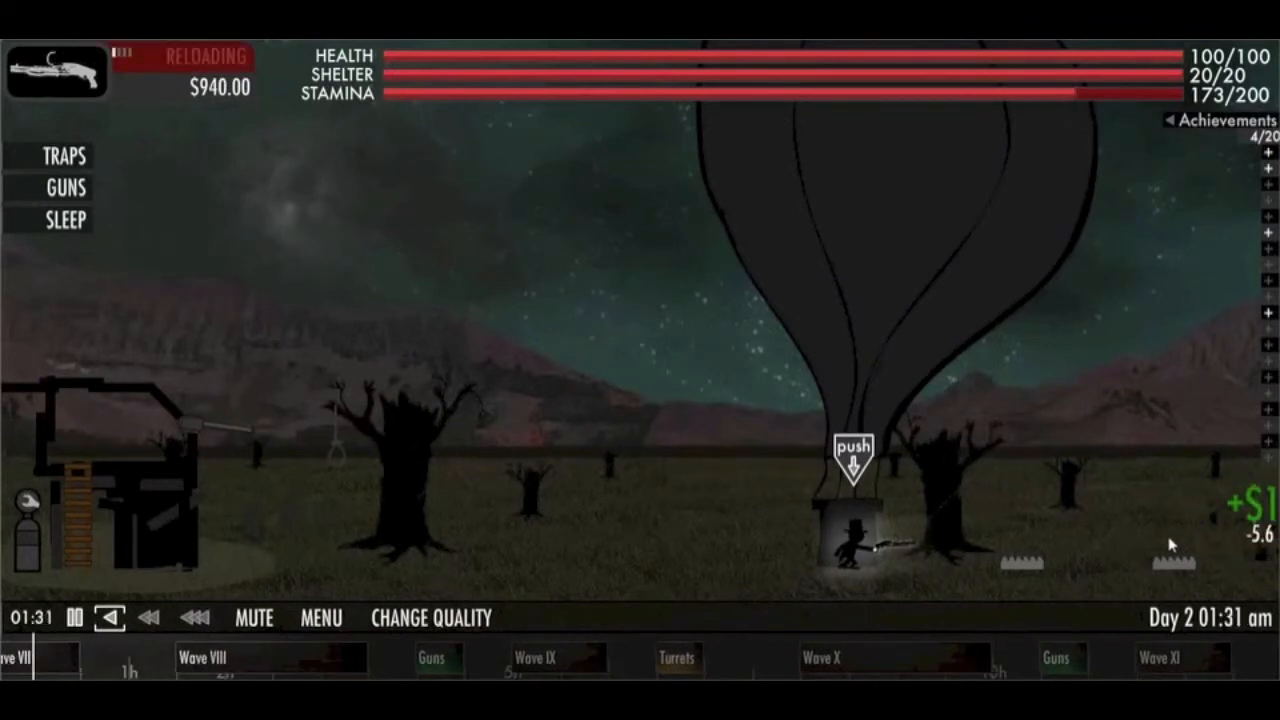
click(1175, 545)
click(1183, 546)
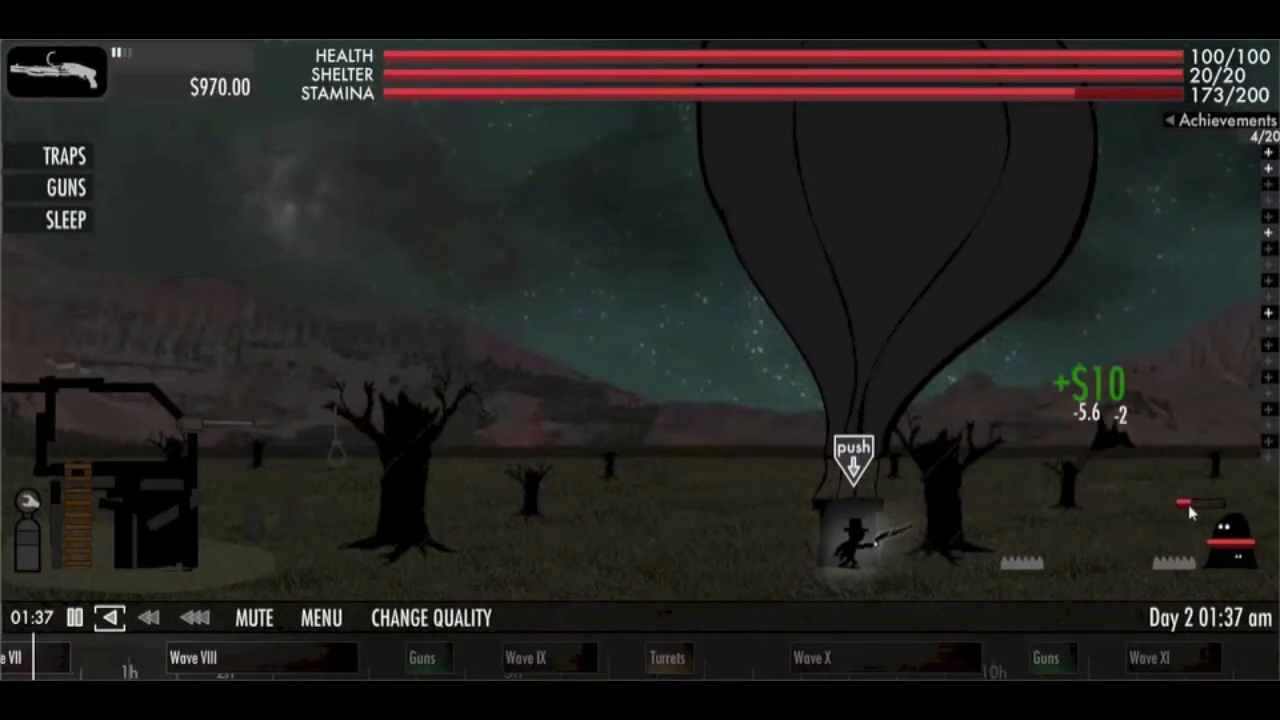
click(1205, 548)
click(1200, 549)
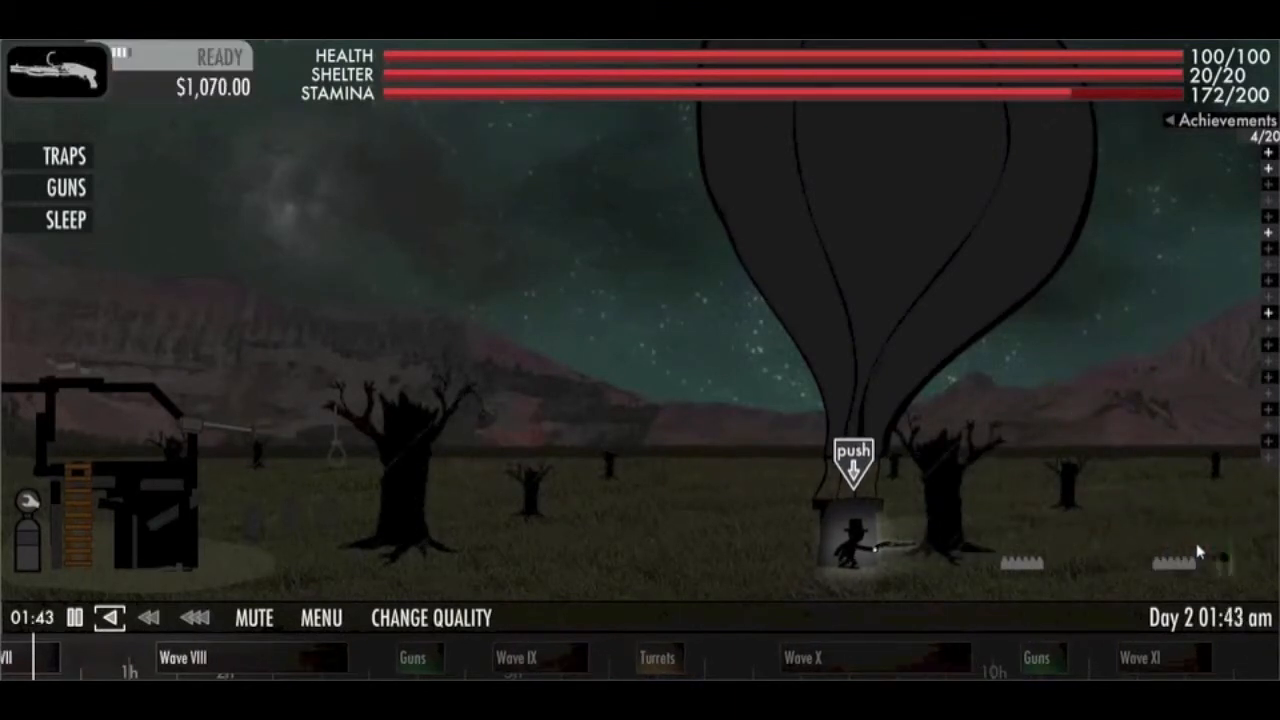
click(1200, 550)
key(e)
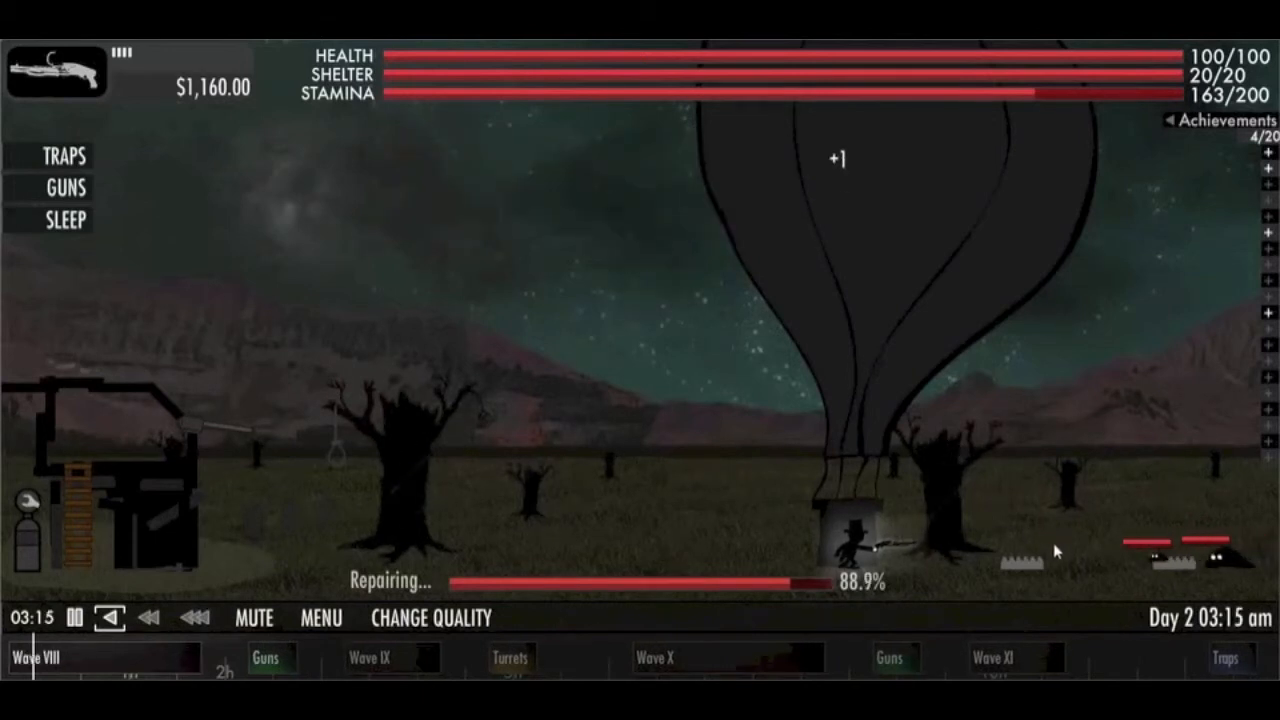
- Shoot the first creatures of the wave, including the large one near the traps
click(1070, 550)
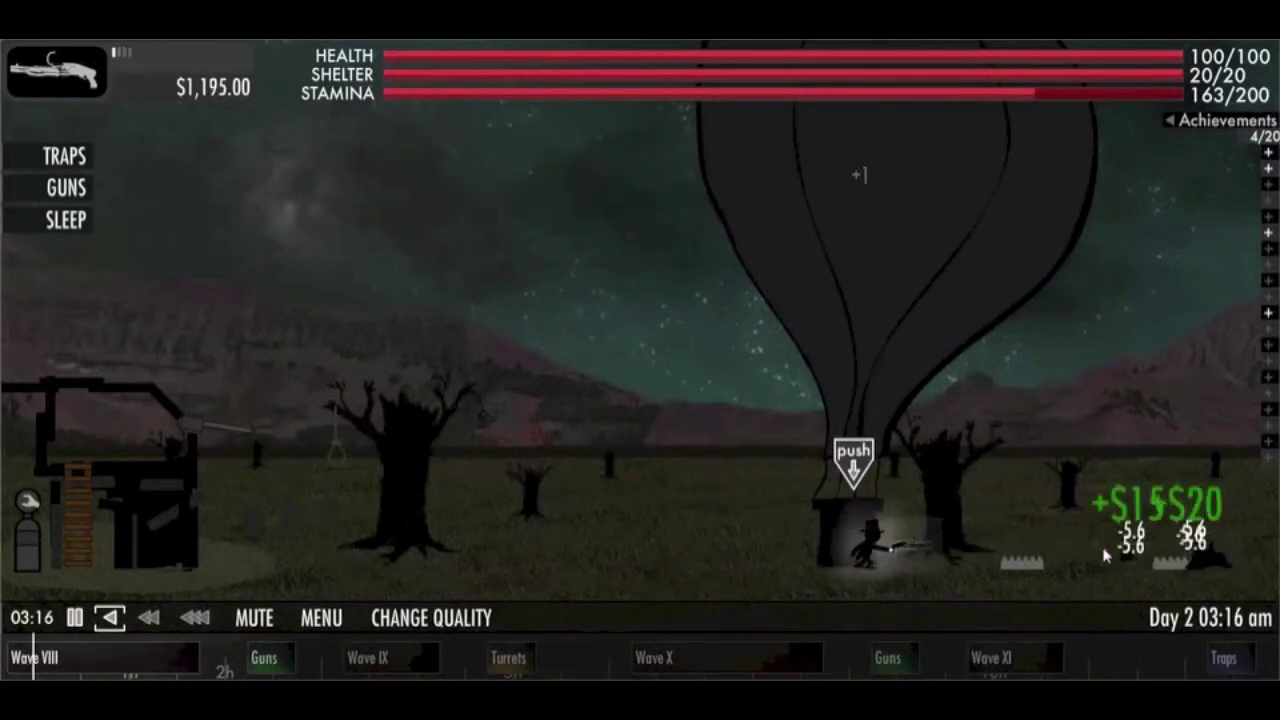
click(1180, 460)
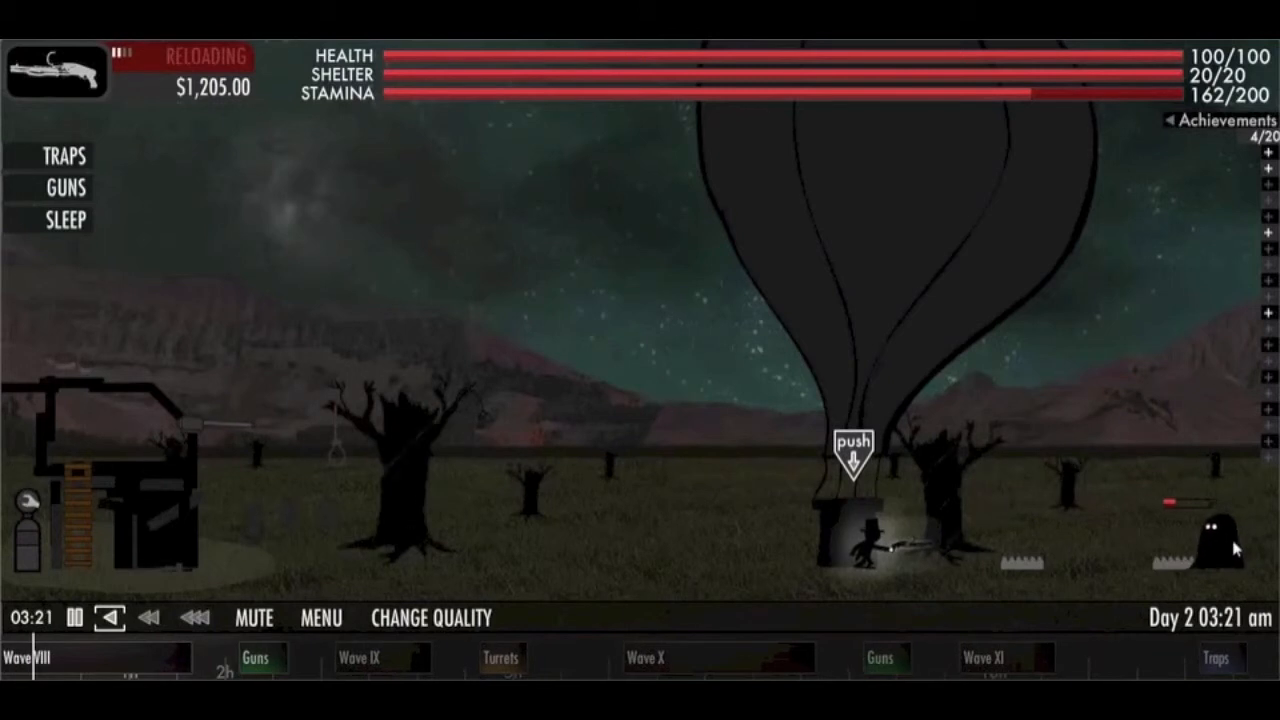
click(1232, 540)
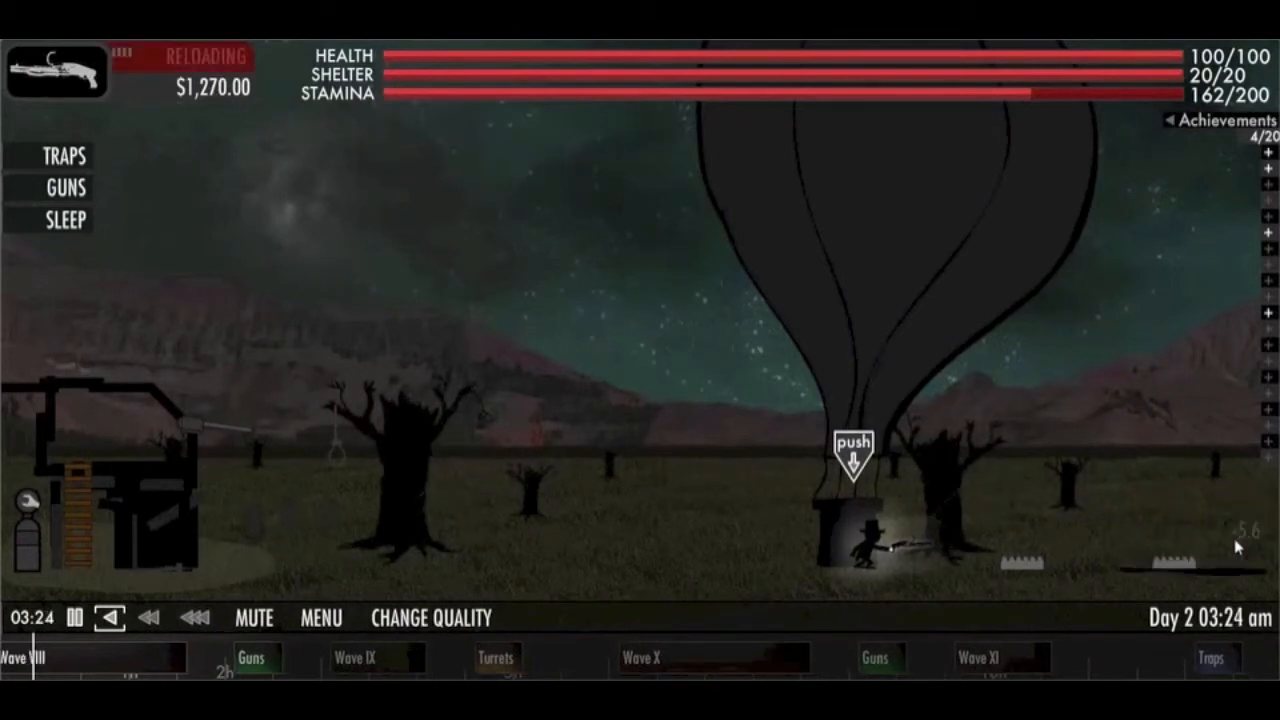
click(1236, 547)
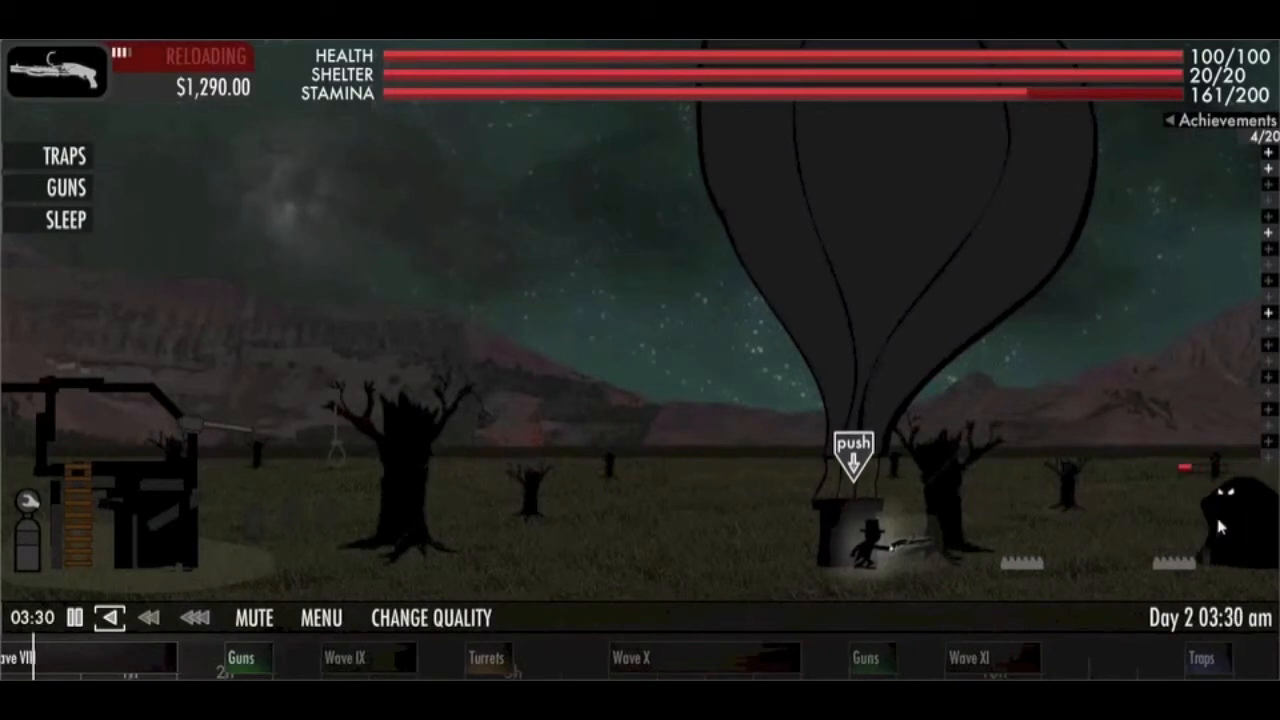
click(1220, 528)
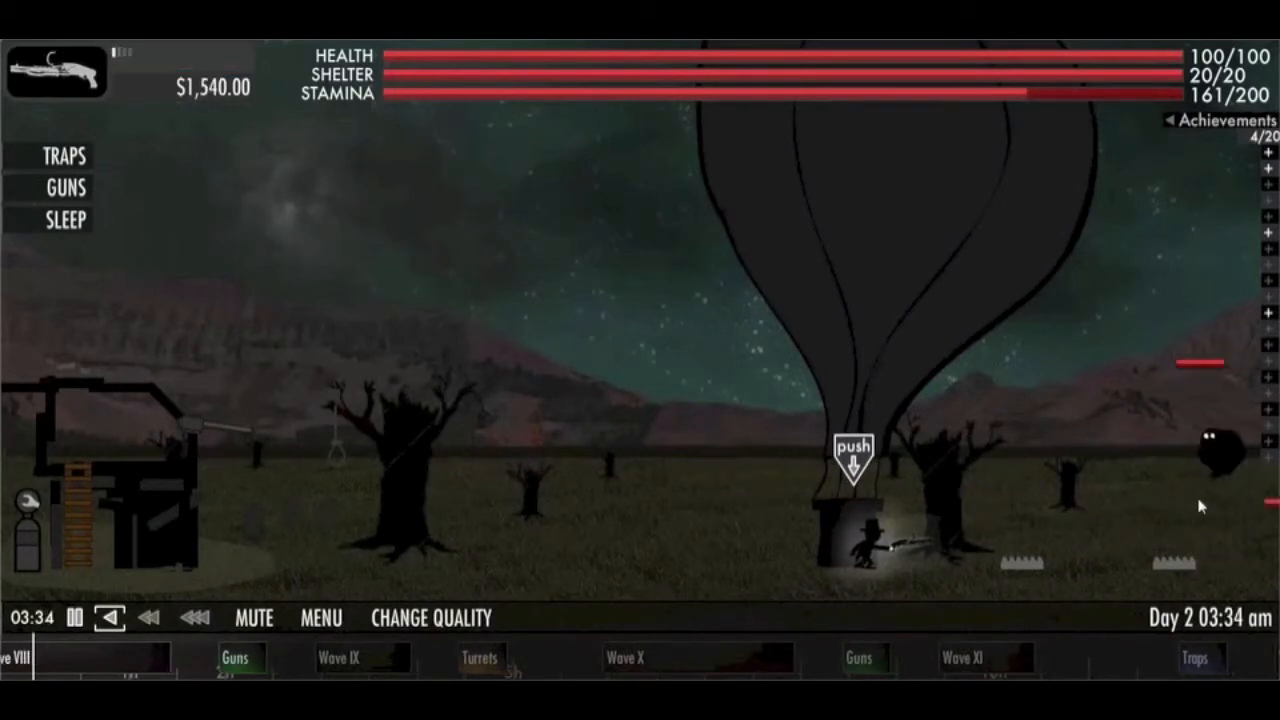
click(1194, 462)
click(1240, 520)
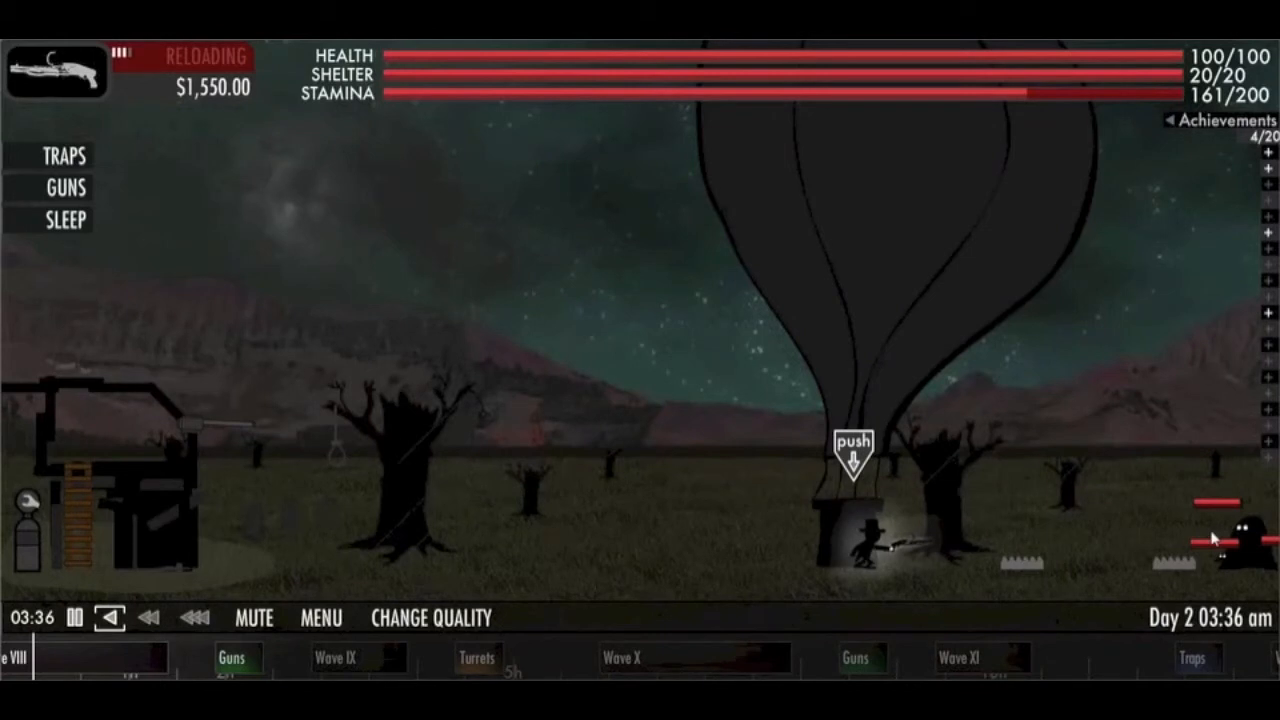
click(1212, 538)
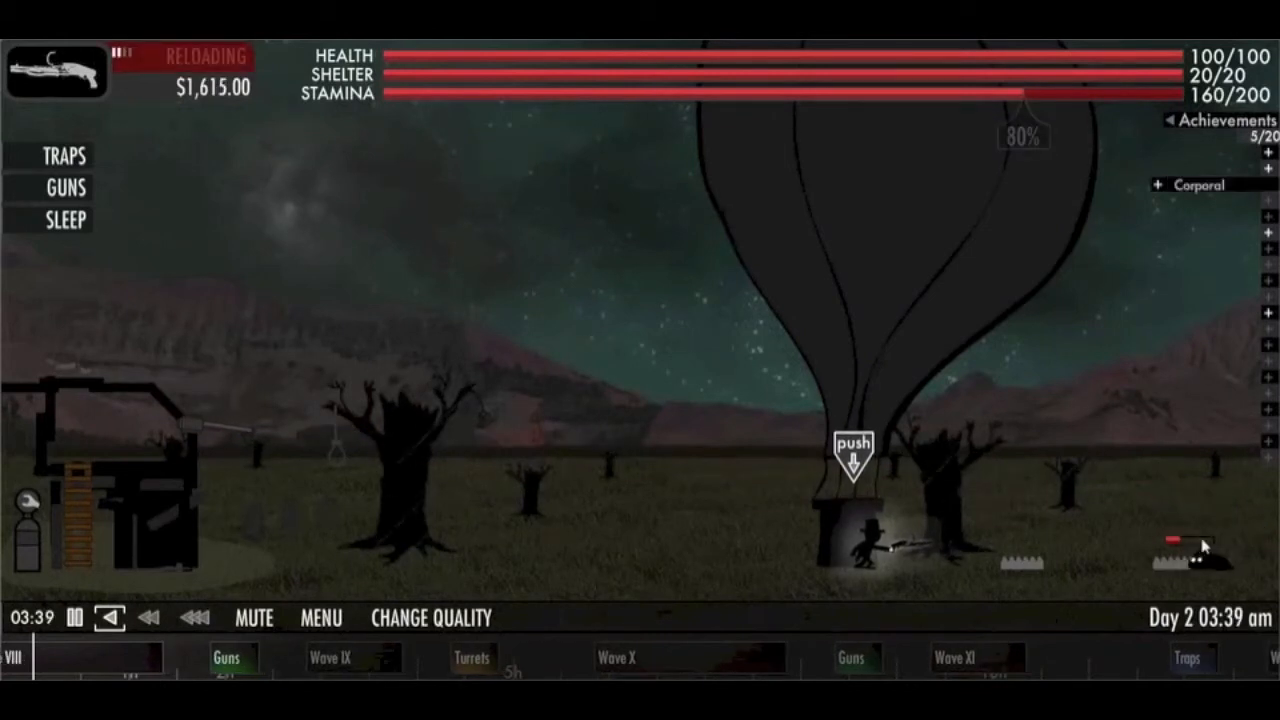
click(1202, 546)
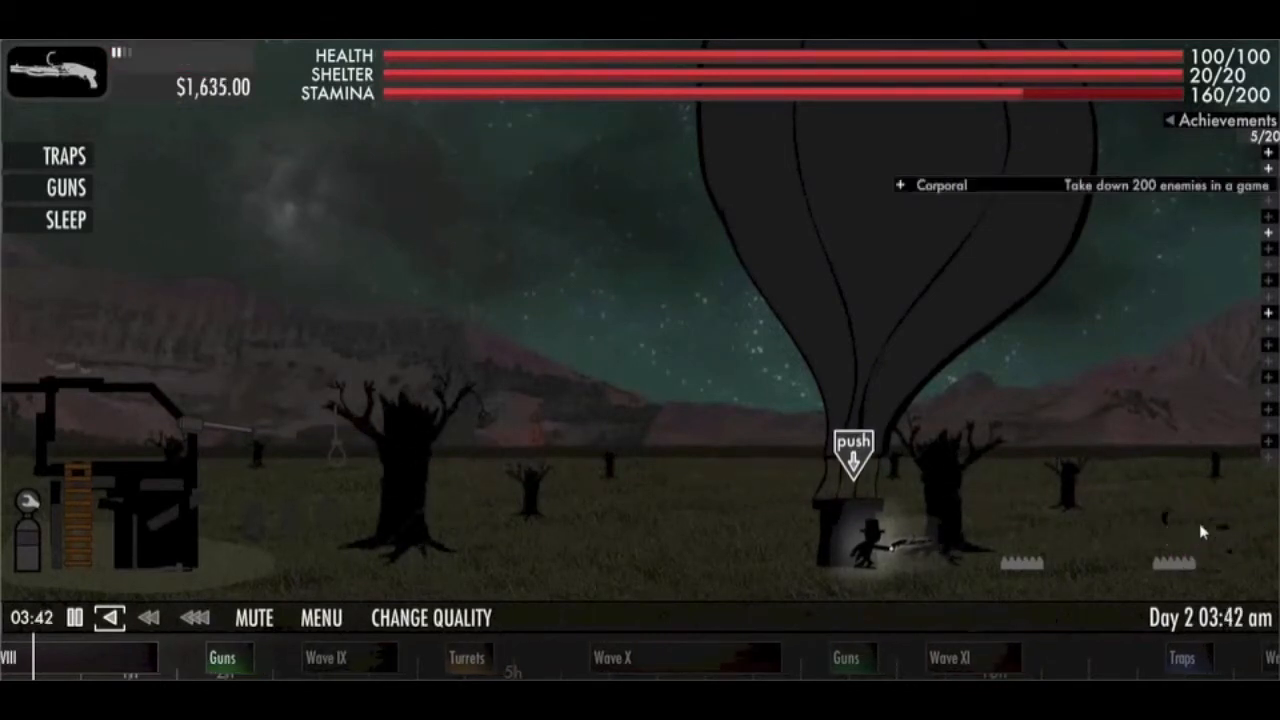
click(1202, 532)
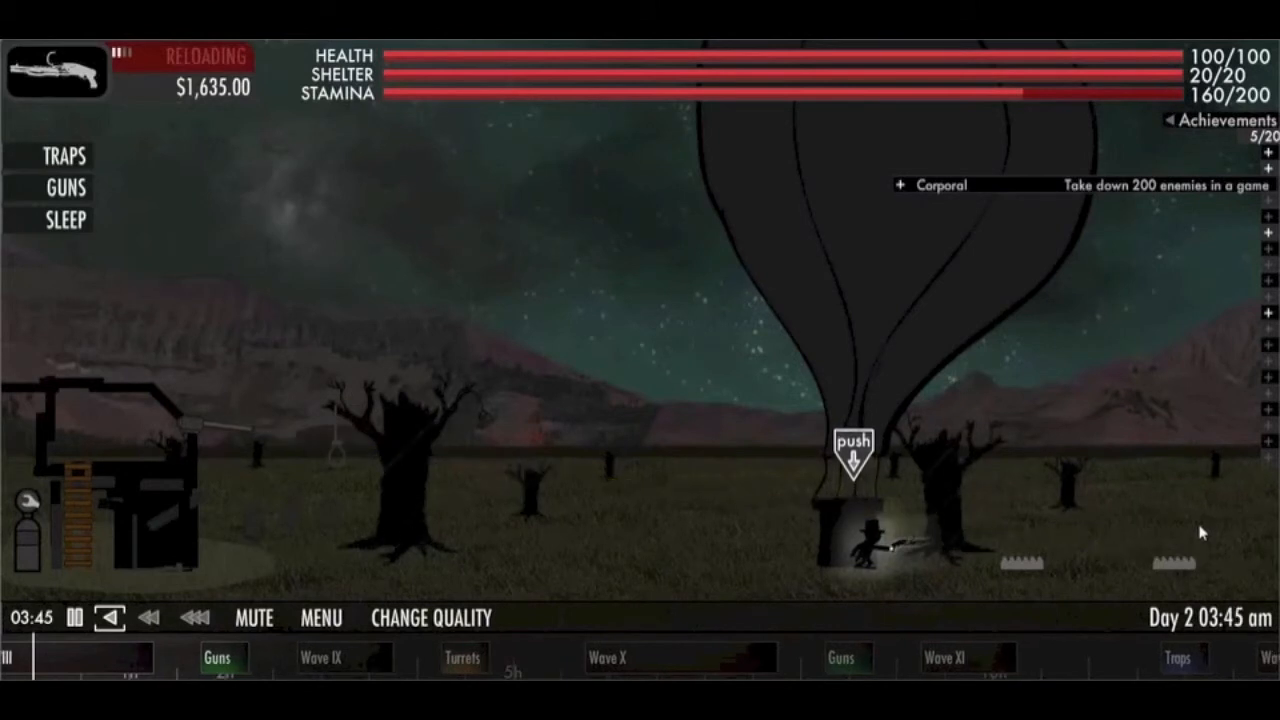
- Kill the second group with its big creature and the smaller ones near the traps
click(1200, 544)
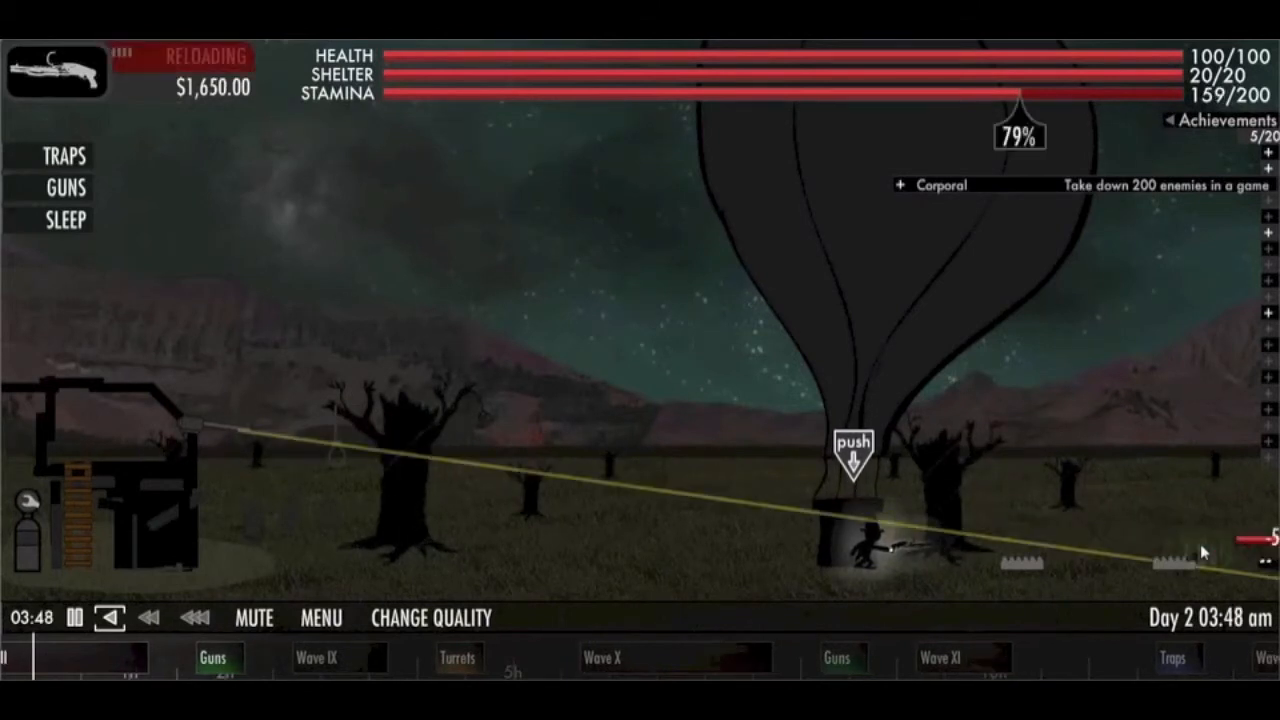
click(1205, 545)
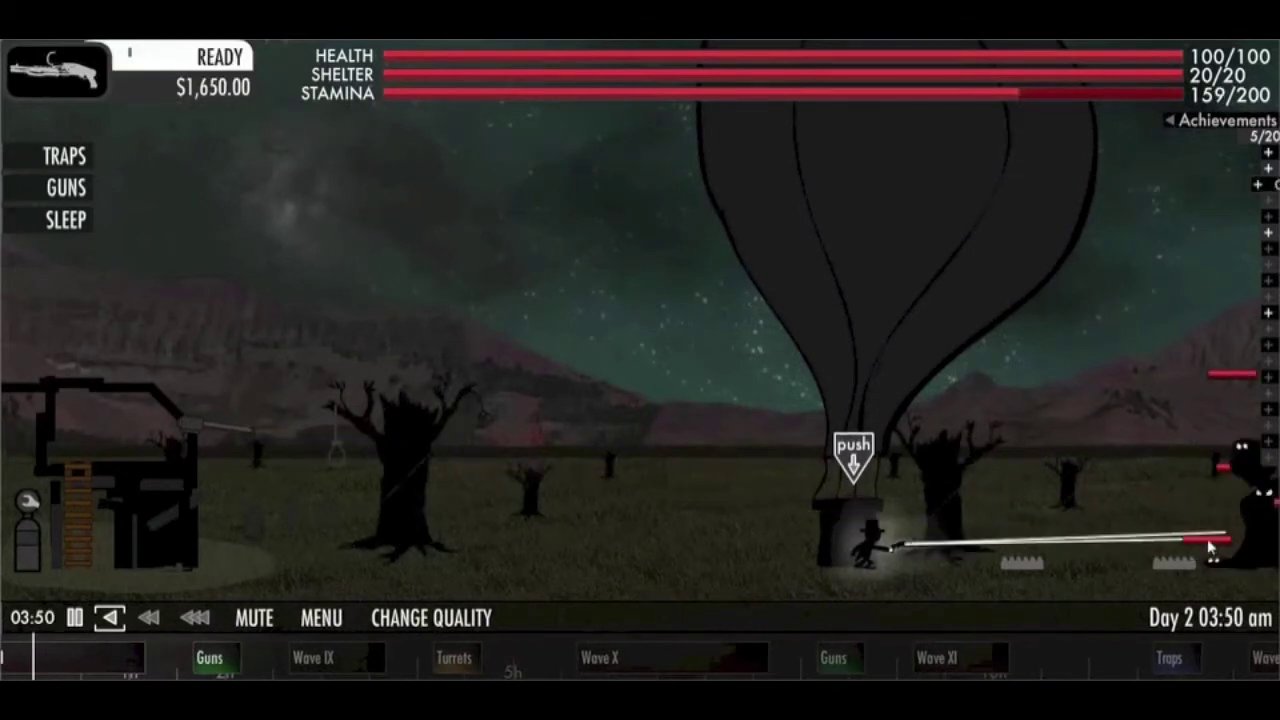
click(1136, 466)
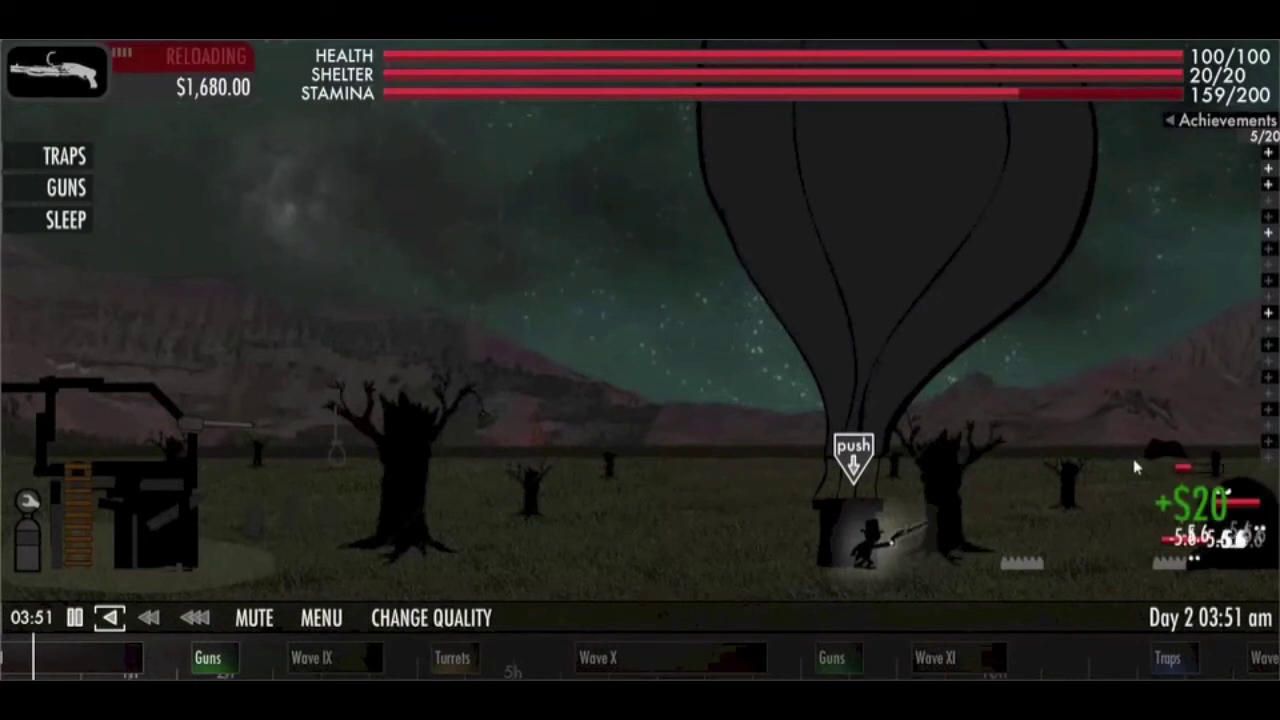
click(1168, 528)
click(1150, 540)
click(1118, 553)
click(1150, 545)
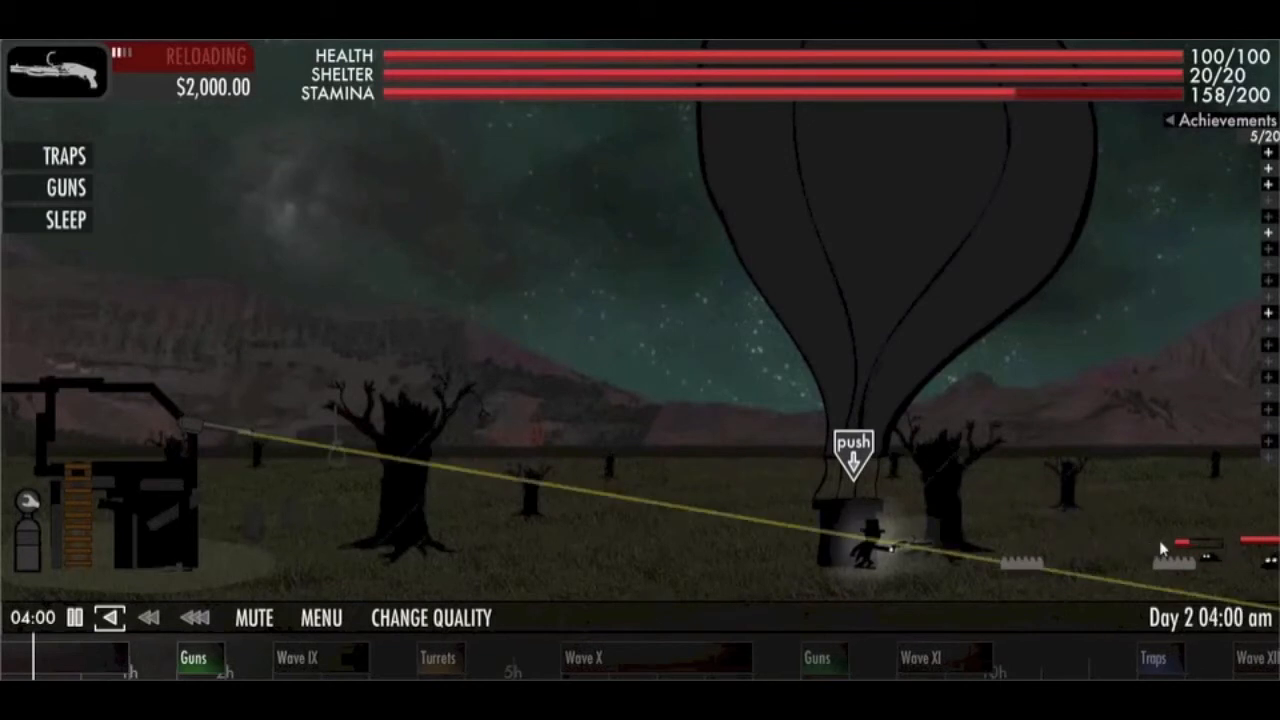
click(1164, 547)
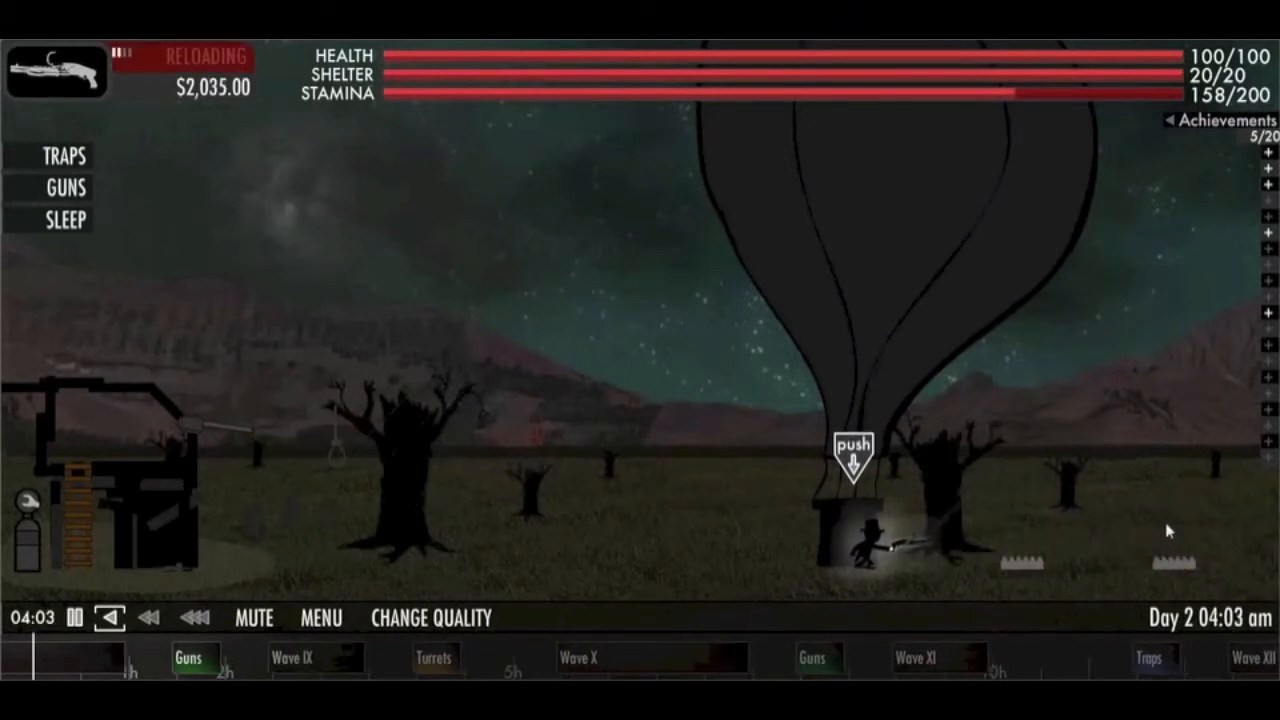
click(1170, 537)
- Finish the wave for the Corporal achievement and $2,475, then resume repairing at 89%
click(1168, 535)
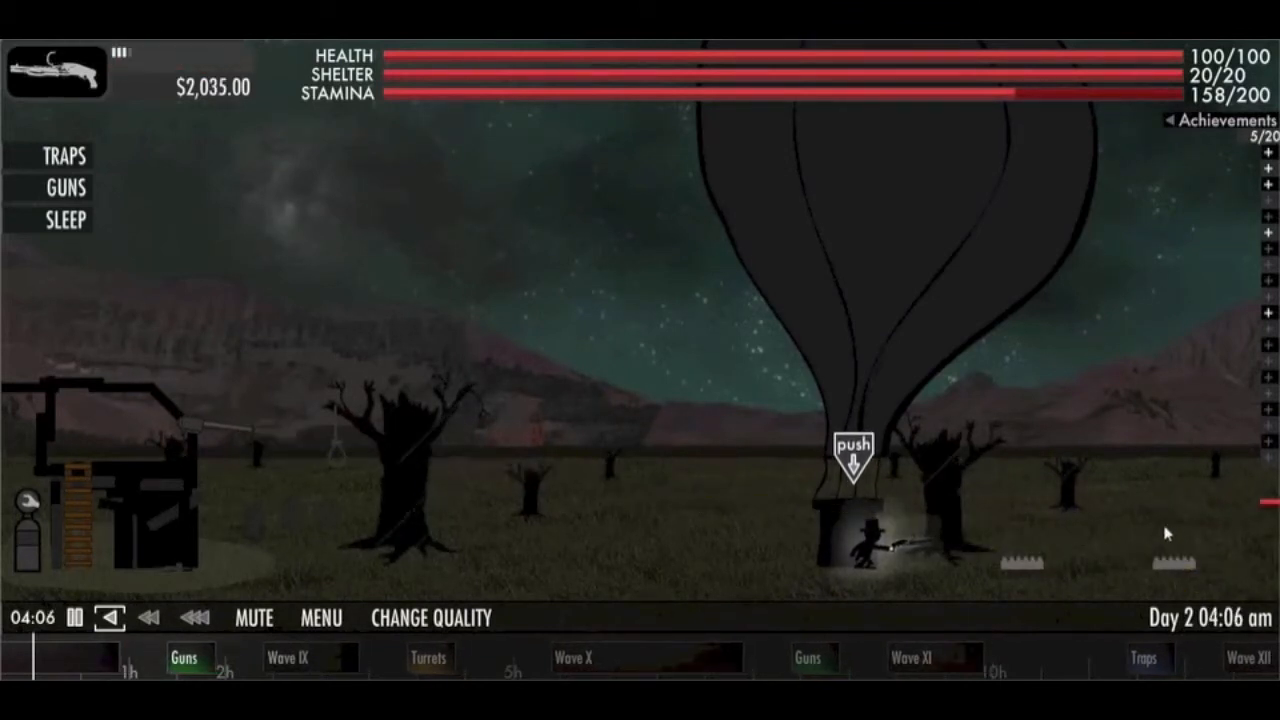
click(1163, 525)
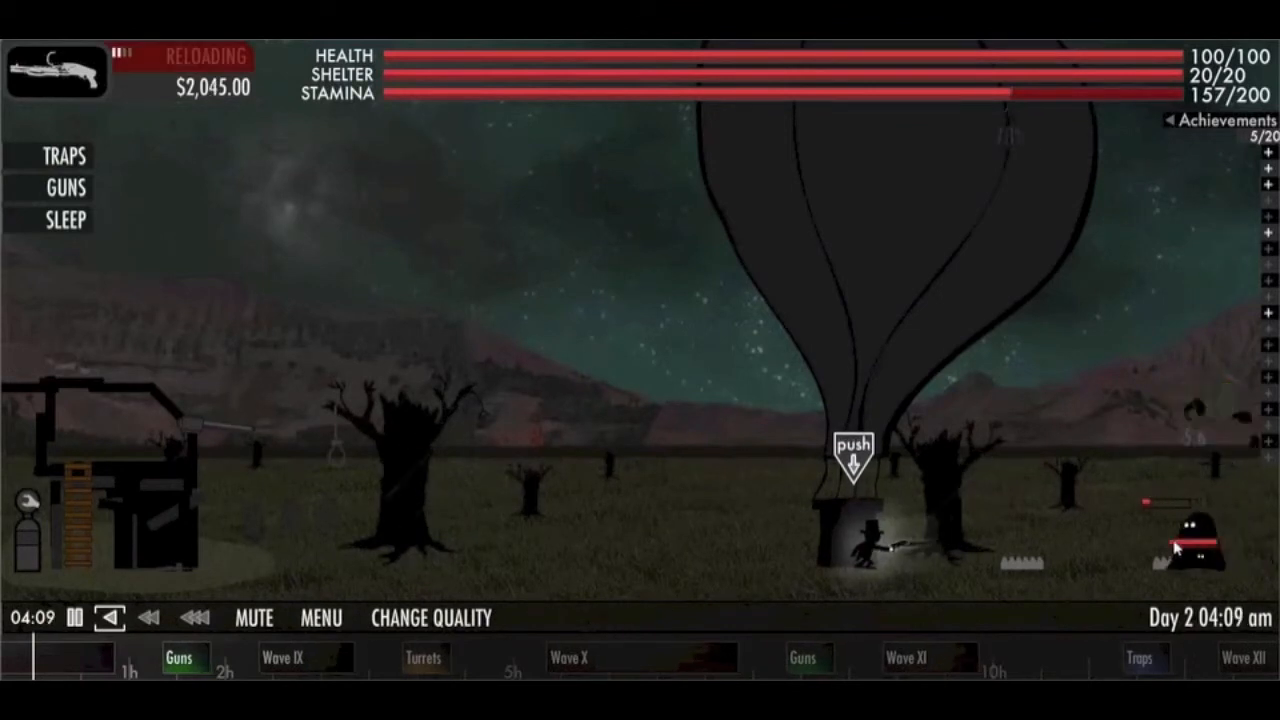
click(1178, 548)
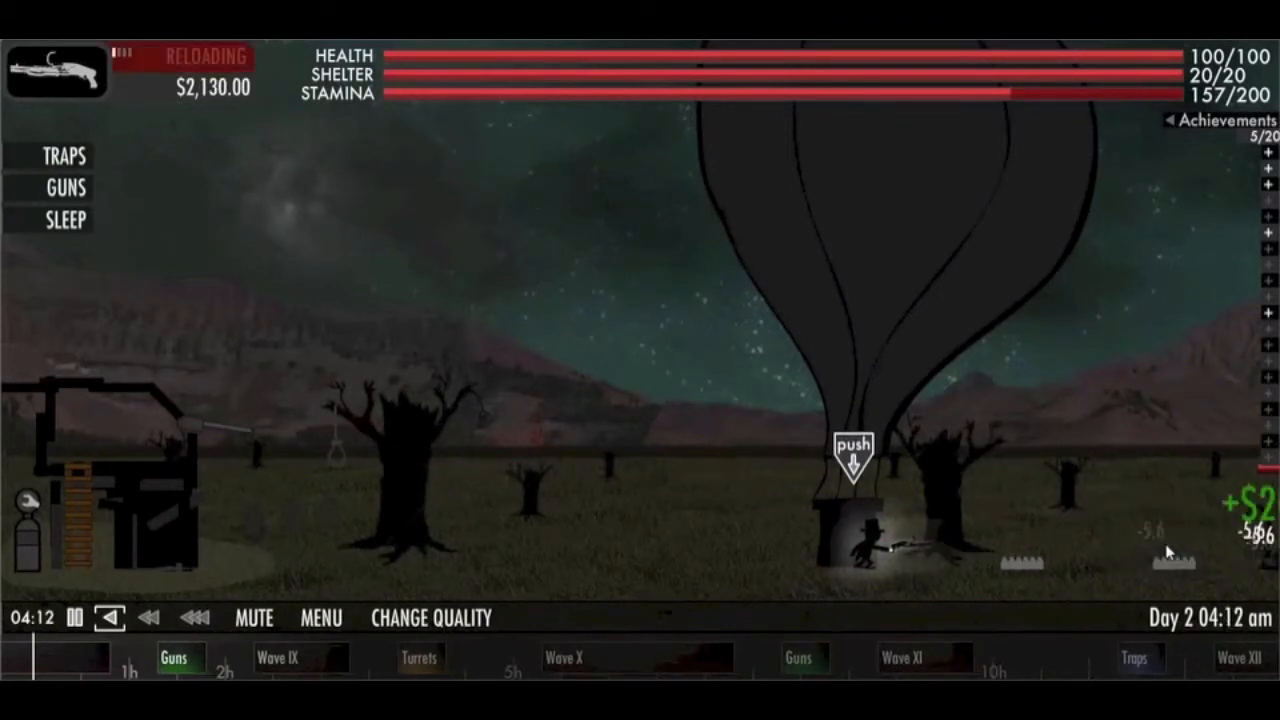
click(1175, 537)
click(1178, 540)
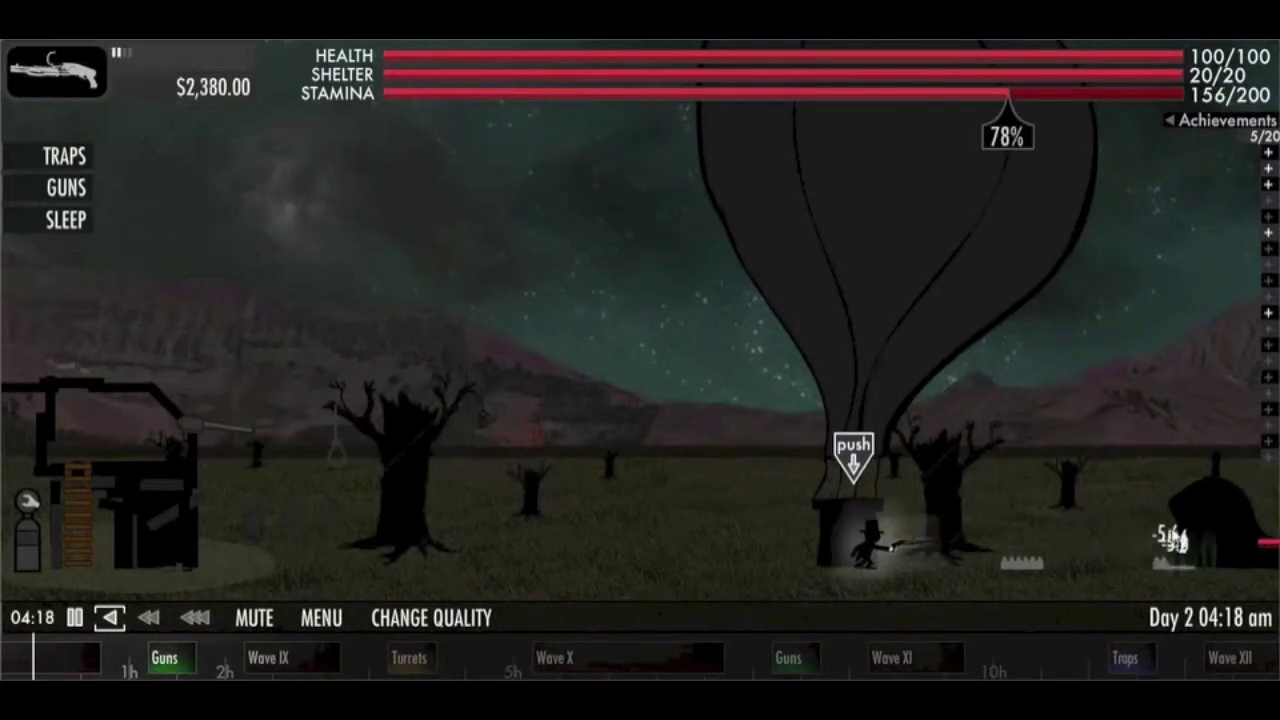
click(1208, 550)
click(1190, 500)
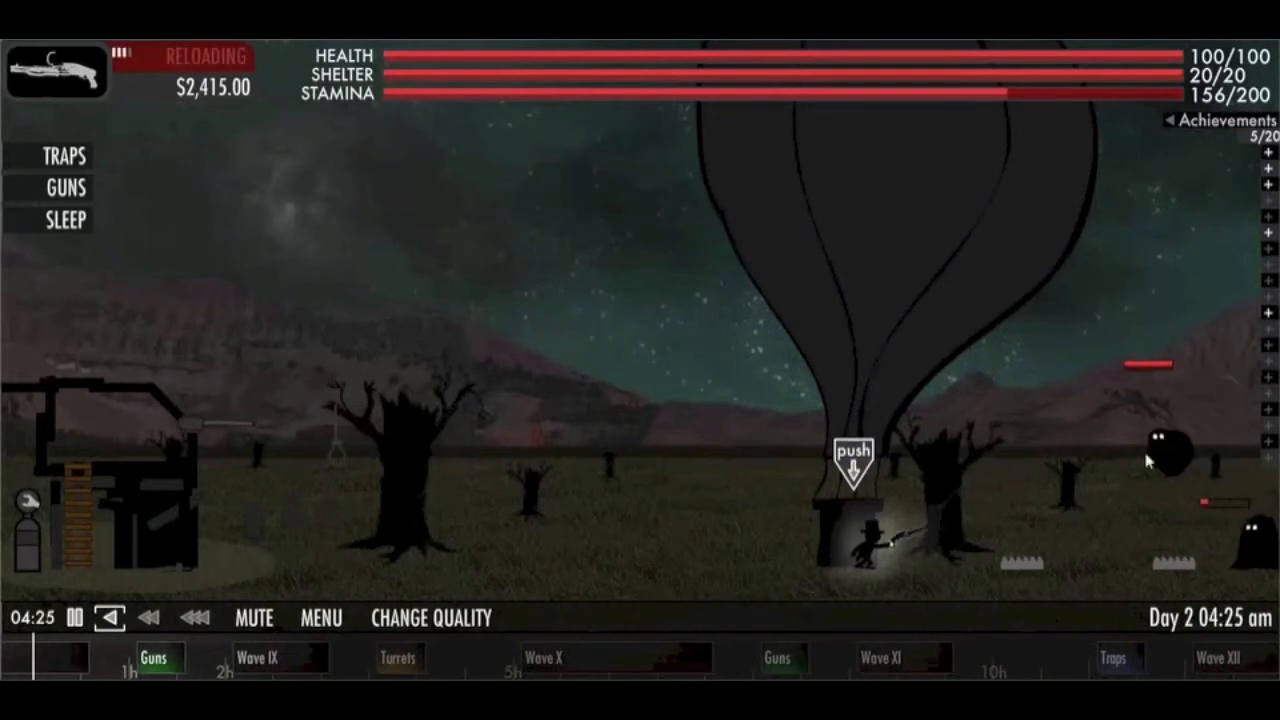
click(1187, 513)
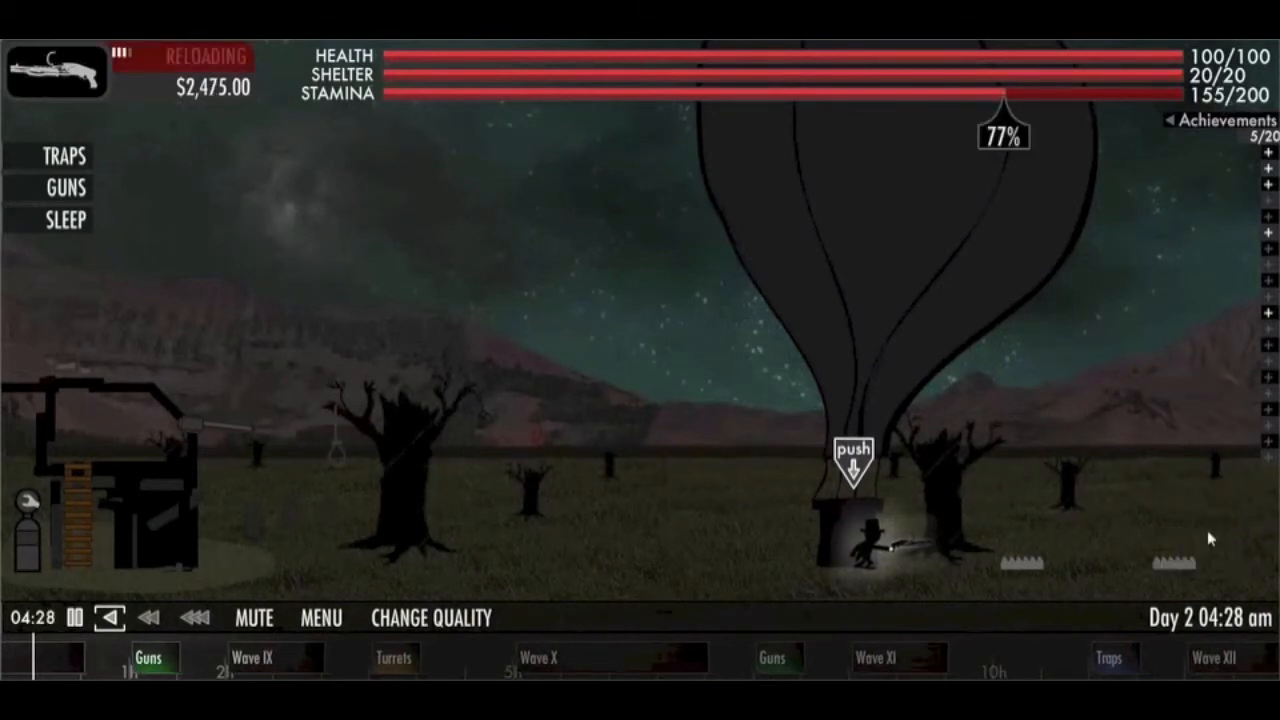
key(e)
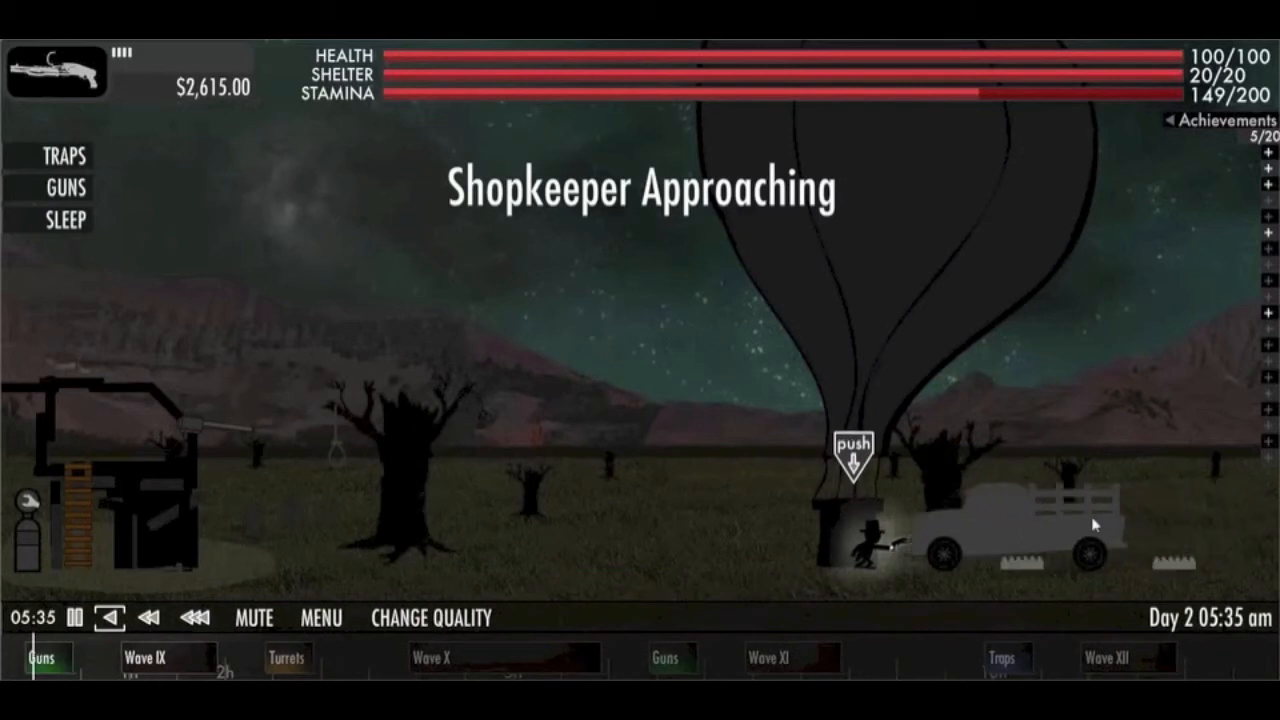
- Buy the M5 Assault from Mike's Gun Emporium, leaving $215, and test-fire it on the field
click(1092, 513)
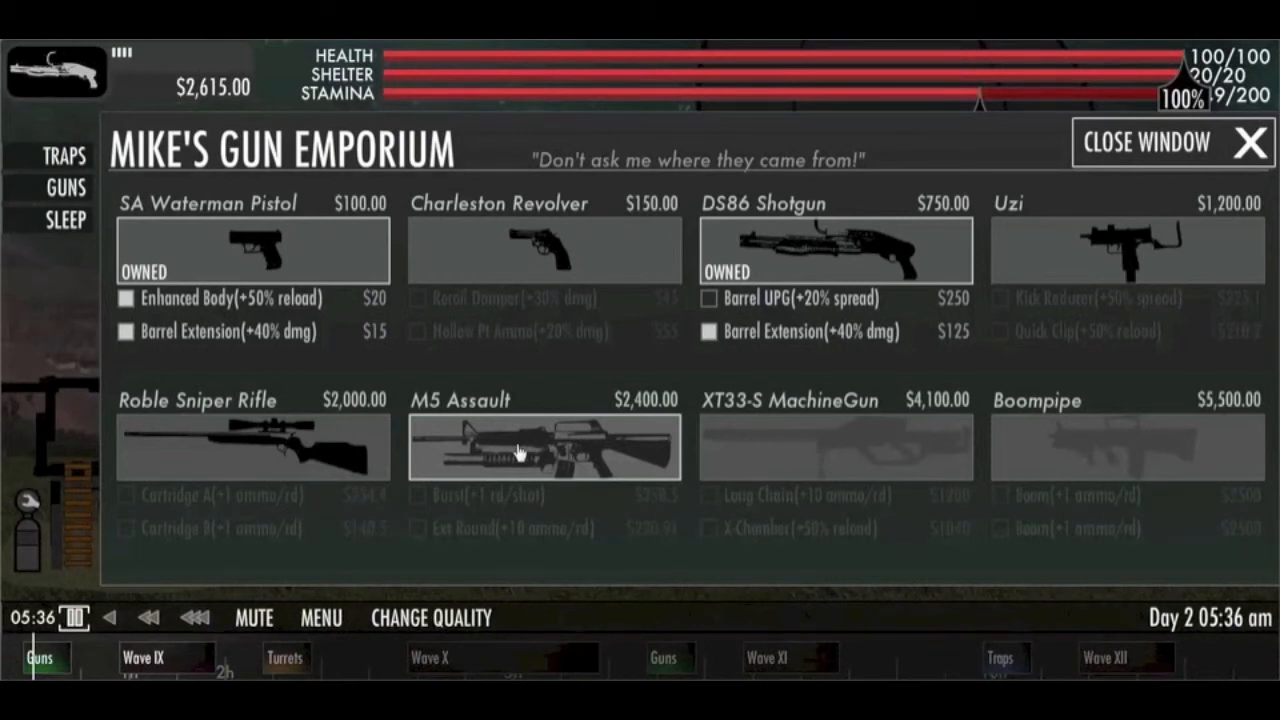
click(519, 452)
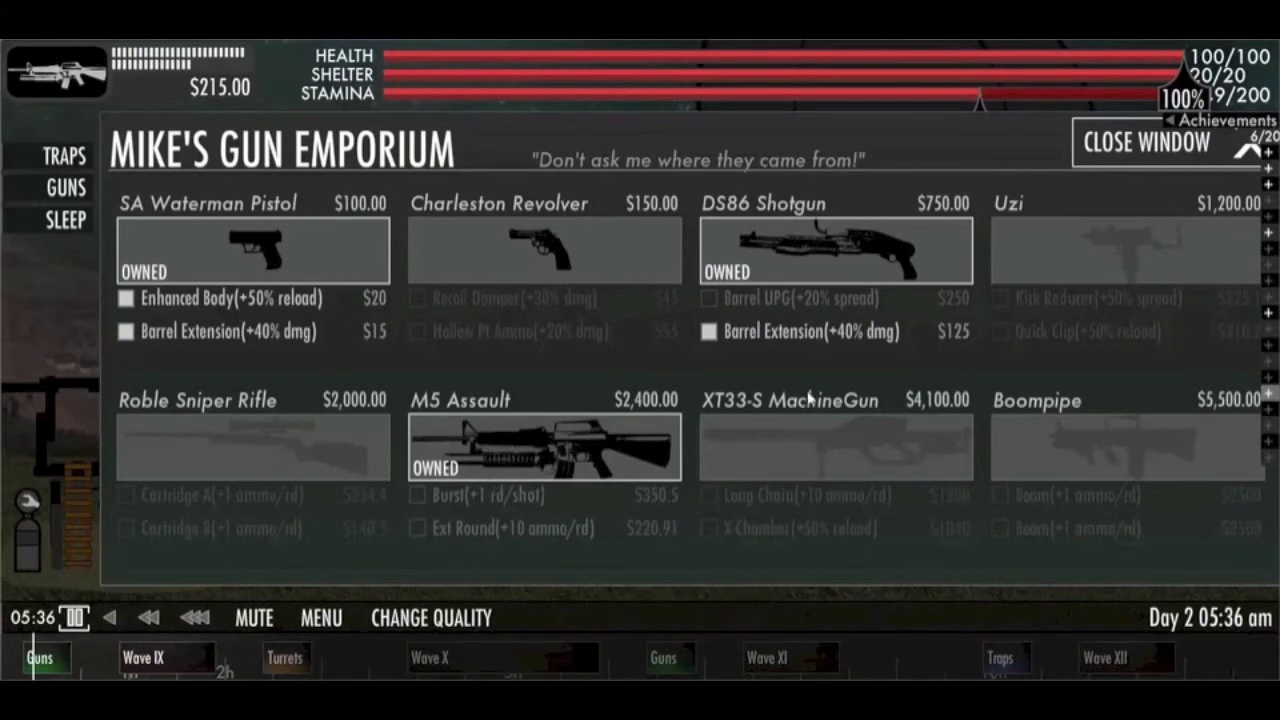
click(1180, 142)
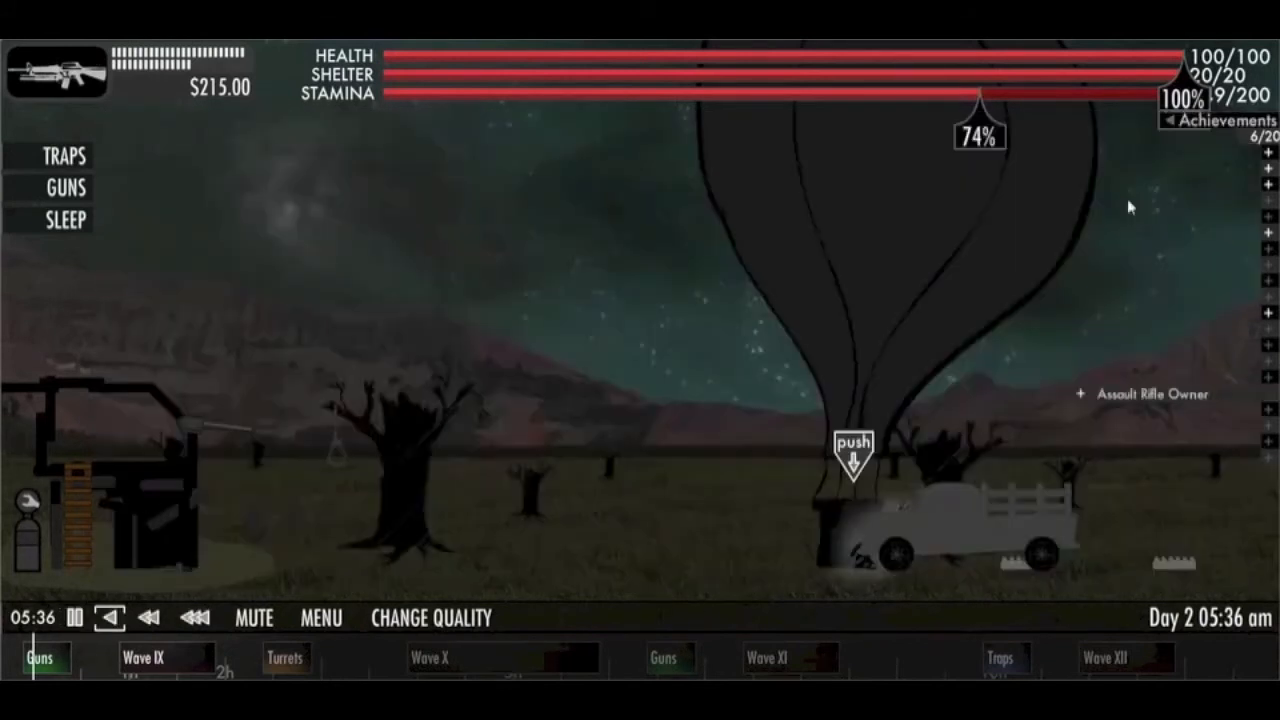
mouse_move(1100, 514)
mouse_down()
mouse_move(1130, 565)
mouse_move(1092, 536)
mouse_up()
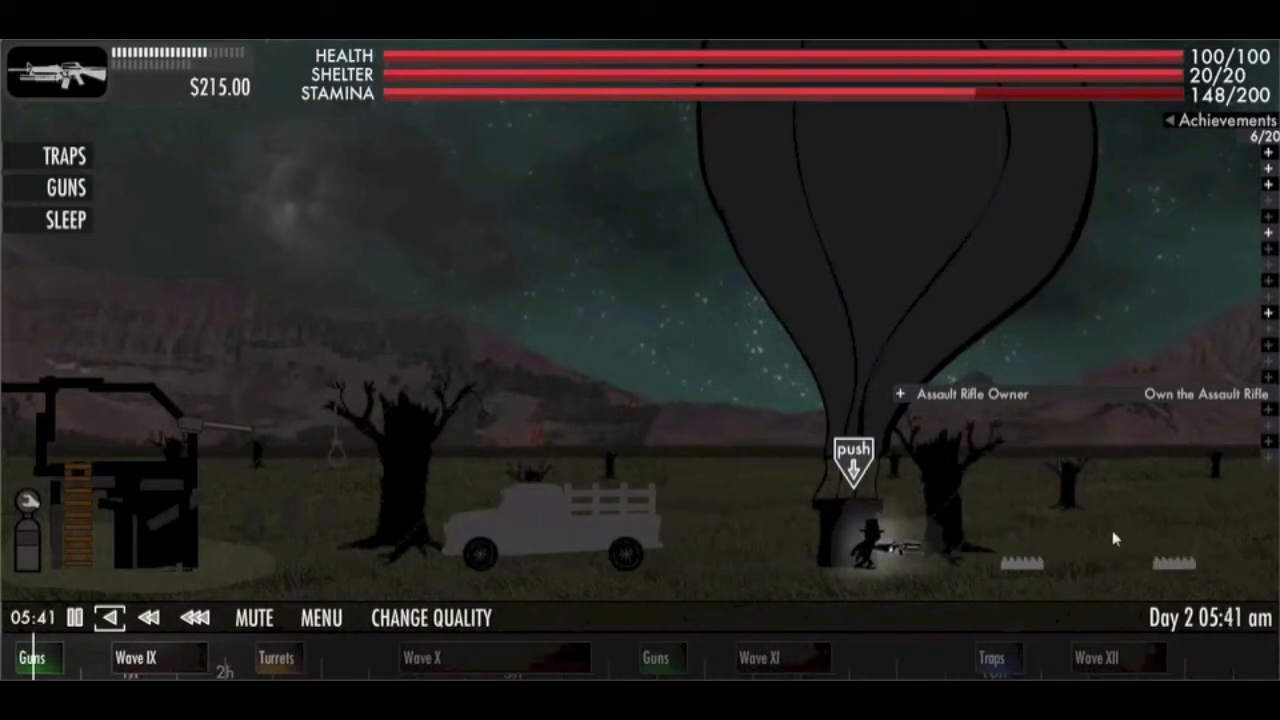